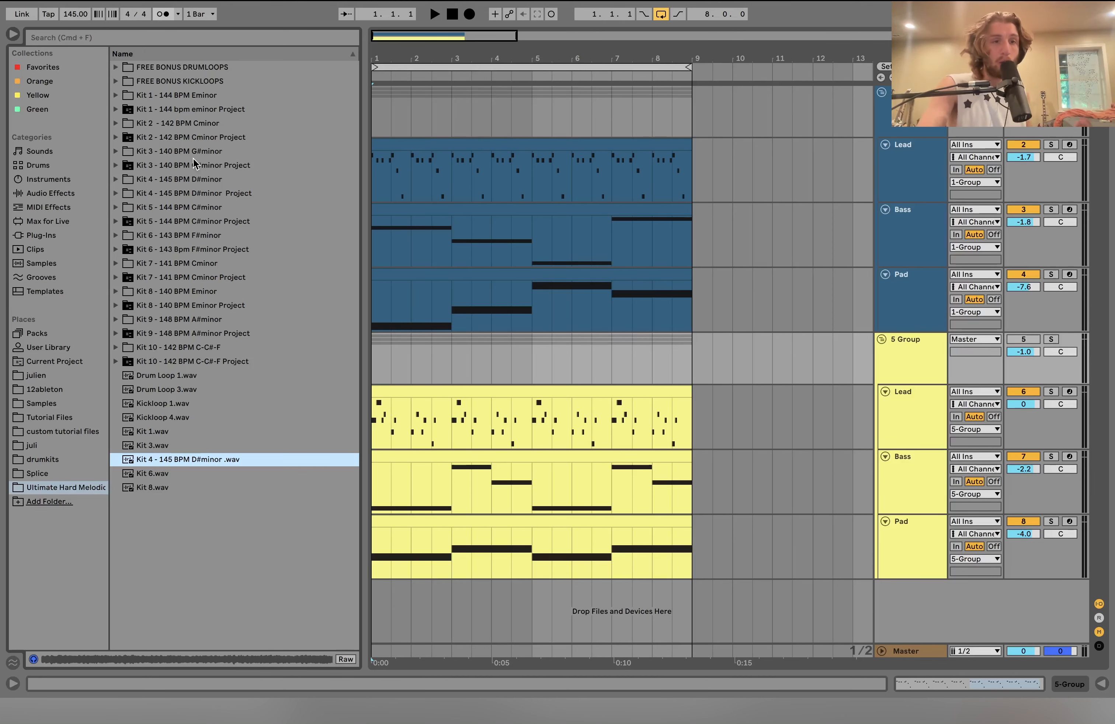
Check the files in the Kit 1 - 144 BPM Eminor folder and audition the loose Kit 4, 3, 1, 6 and 8 samples.
double_click(168, 96)
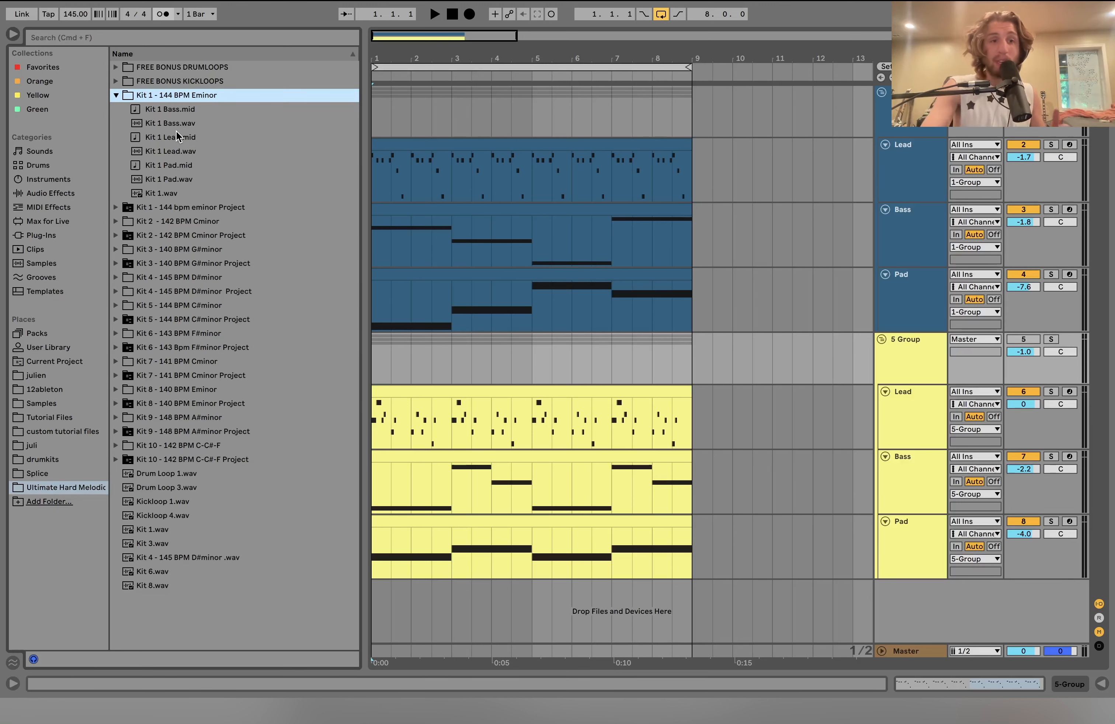
left_click(116, 96)
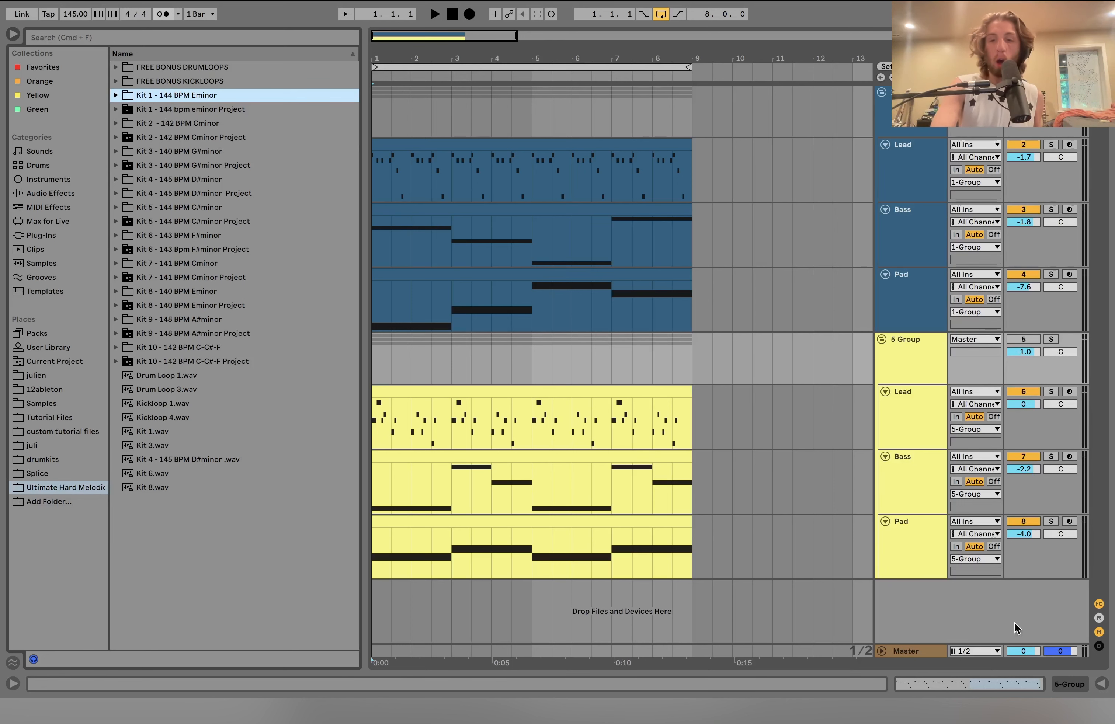
left_click(195, 459)
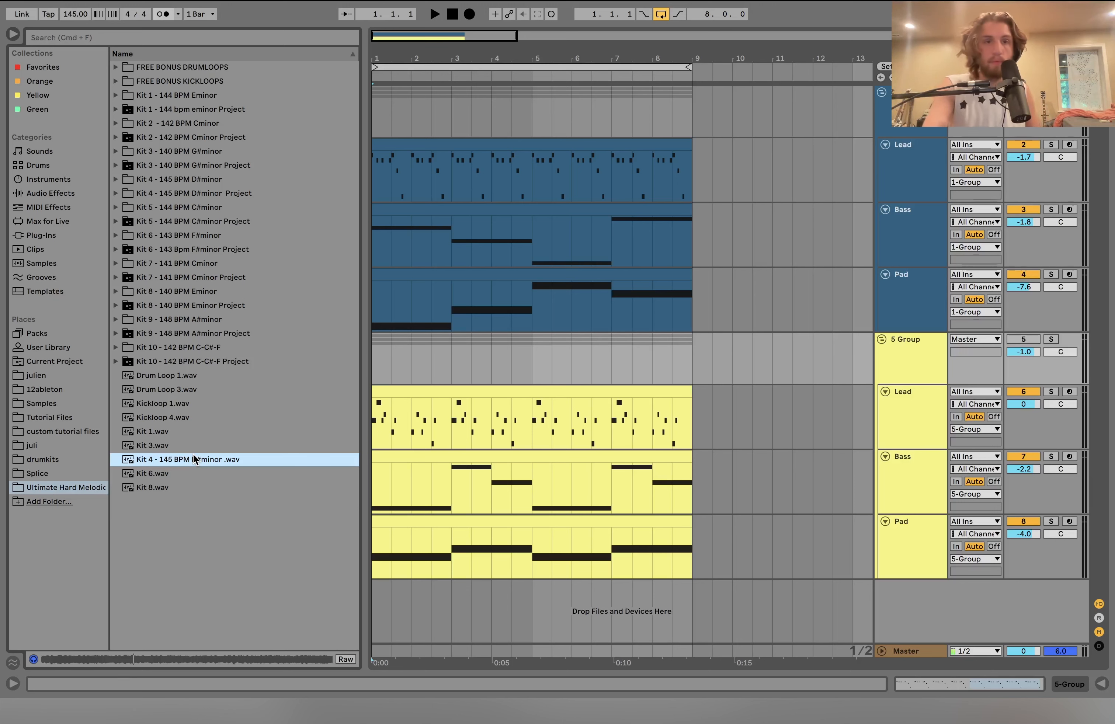
key("Up")
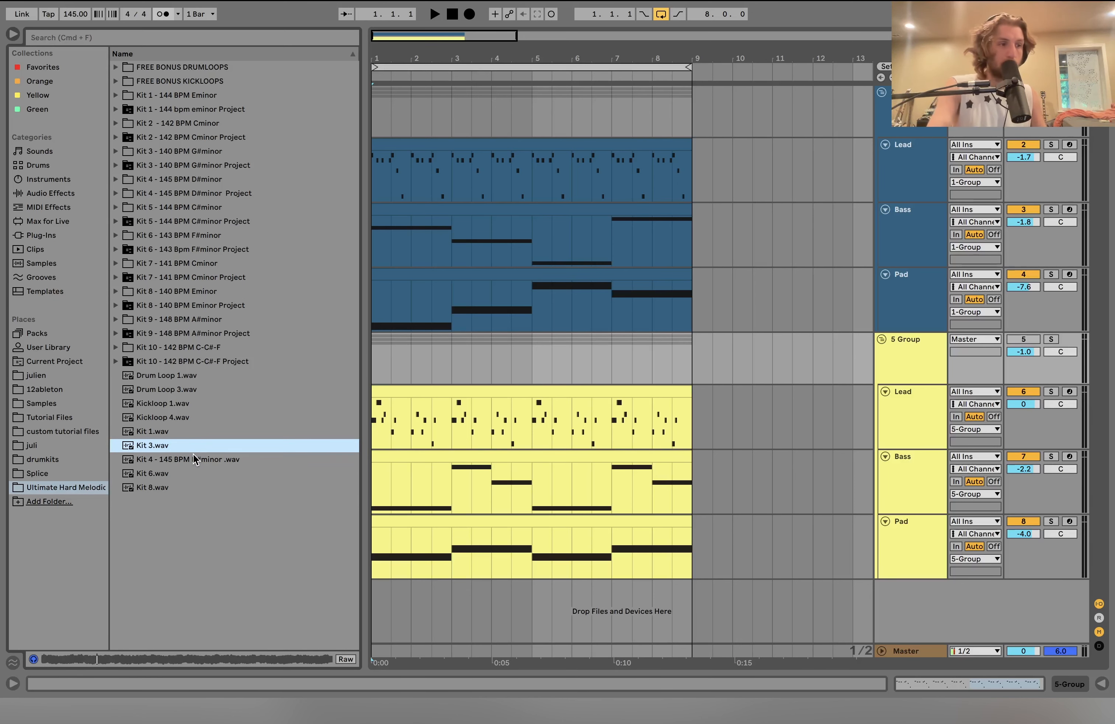
key("Up")
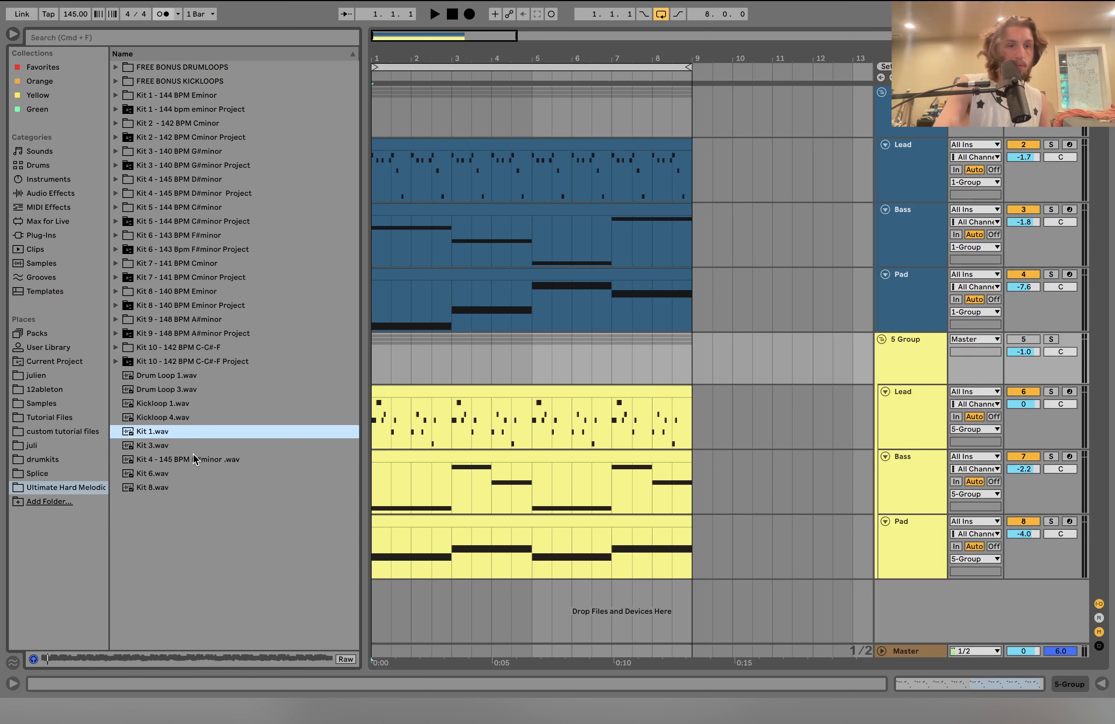
left_click(160, 473)
left_click(159, 485)
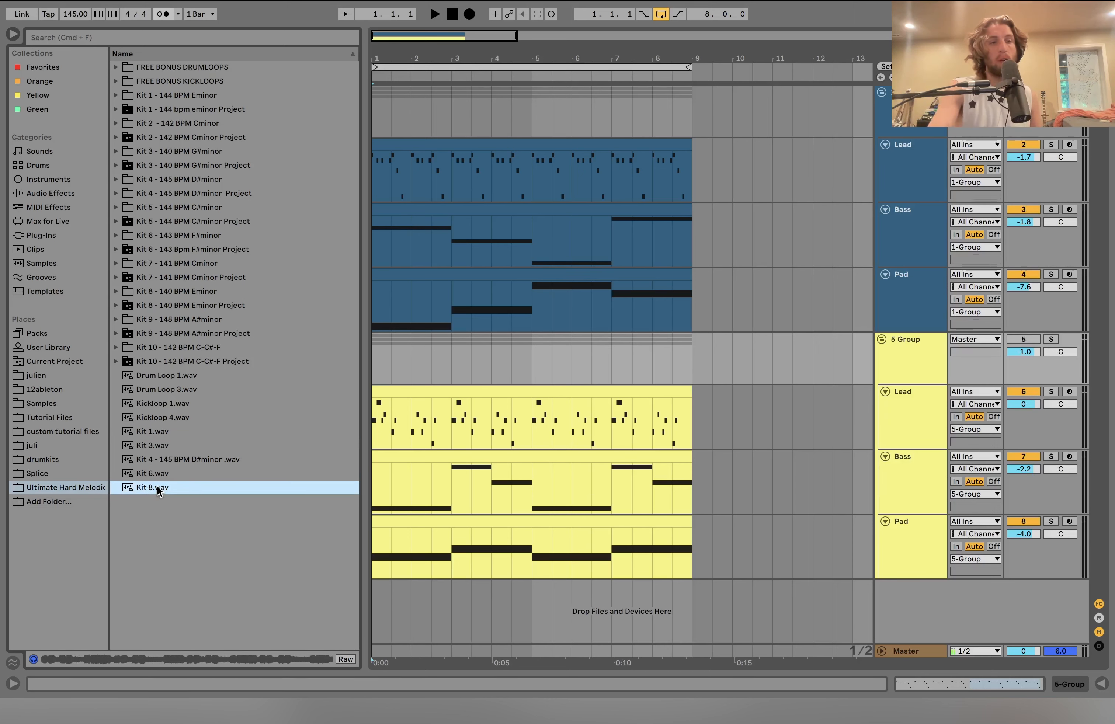
Audition the loose drum loop and kickloop samples, ending on Kickloop 4.wav.
left_click(168, 392)
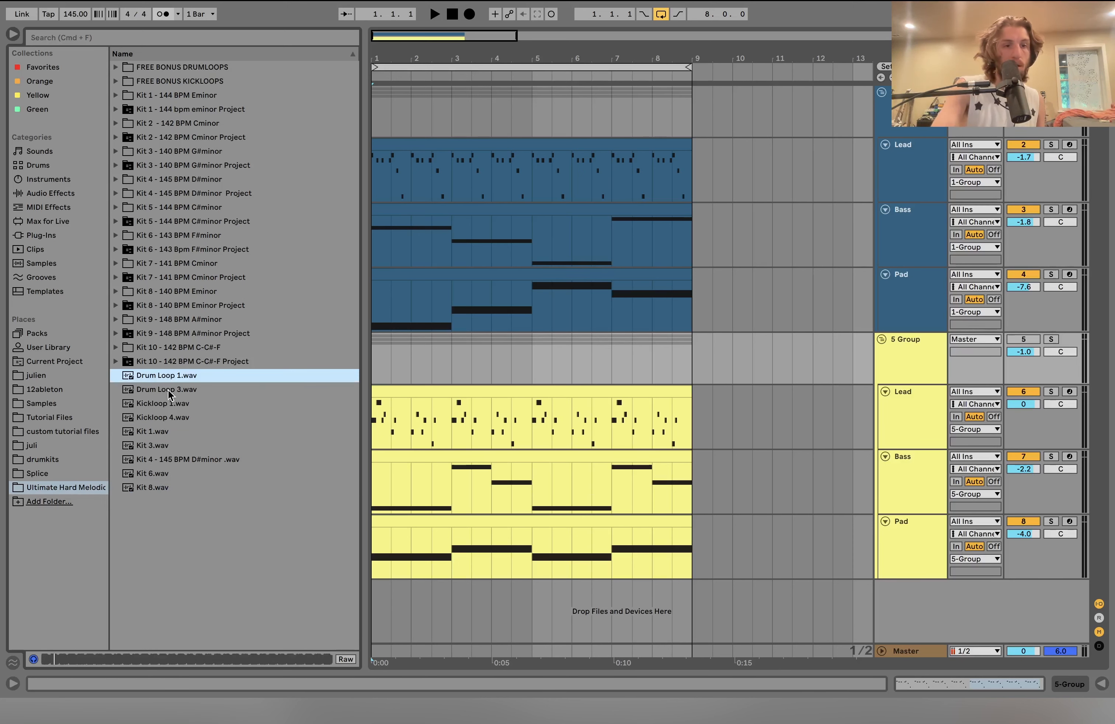
left_click(180, 405)
left_click(182, 420)
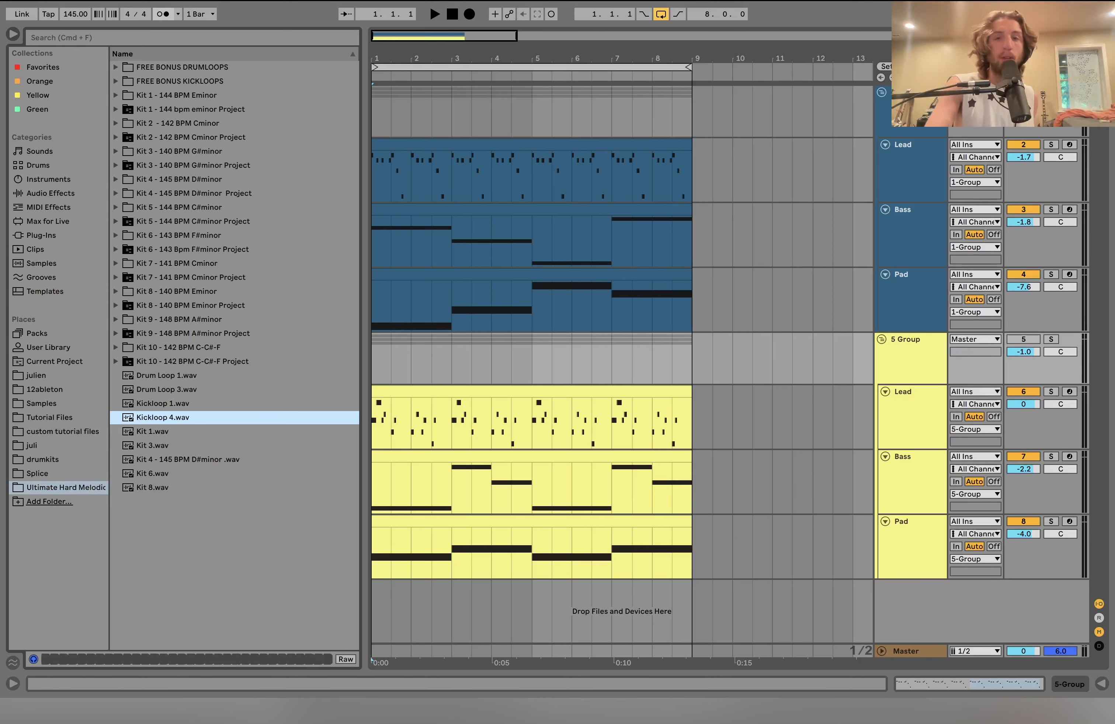
Play the arrangement with the blue Lead track's devices shown, select the Pad clip, and turn off arrangement looping.
double_click(919, 163)
key("space")
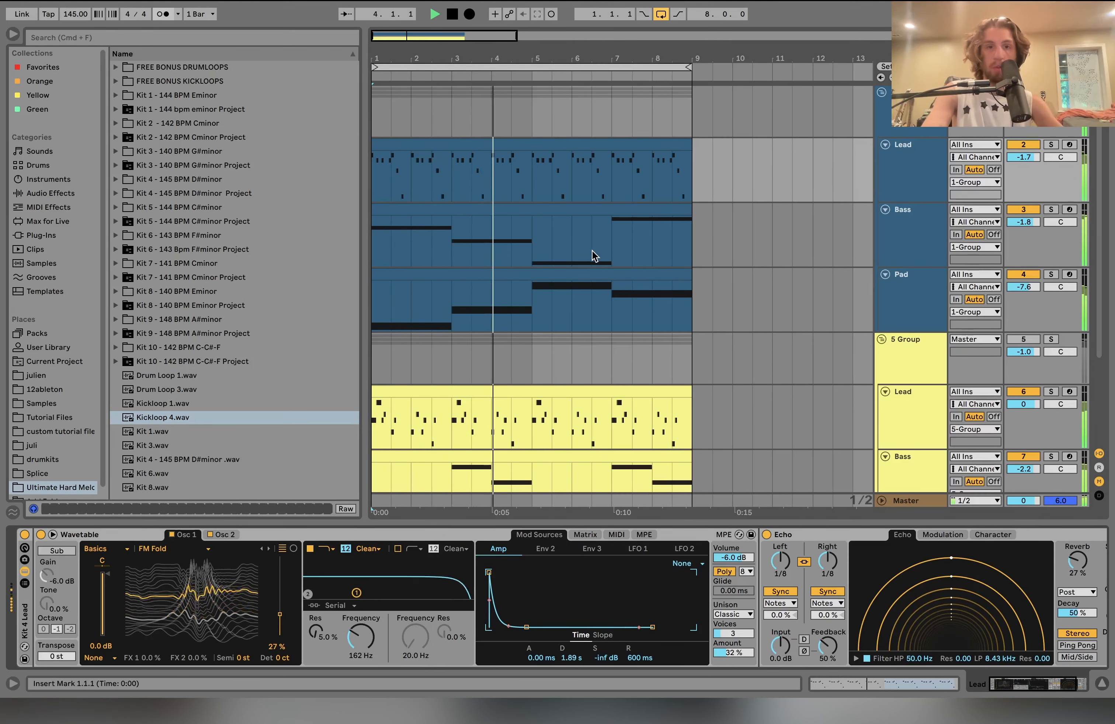
left_click(591, 275)
left_click(661, 14)
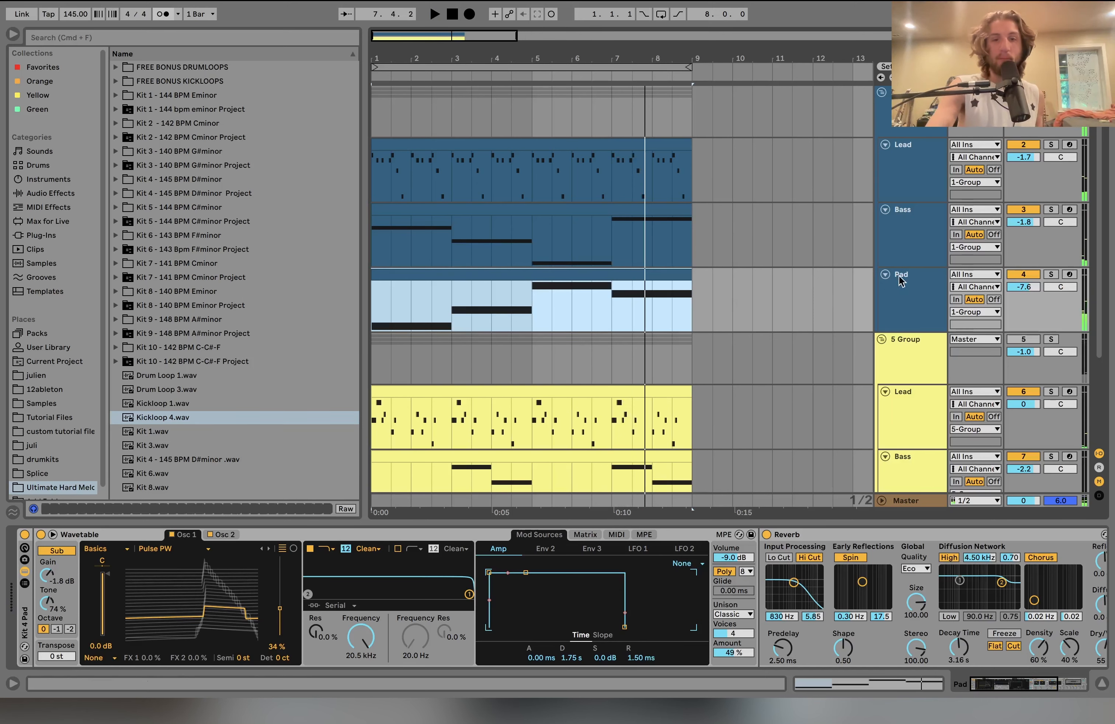
Solo the blue group's Bass track and open its MIDI clip to show all of the bass notes.
left_click(915, 189)
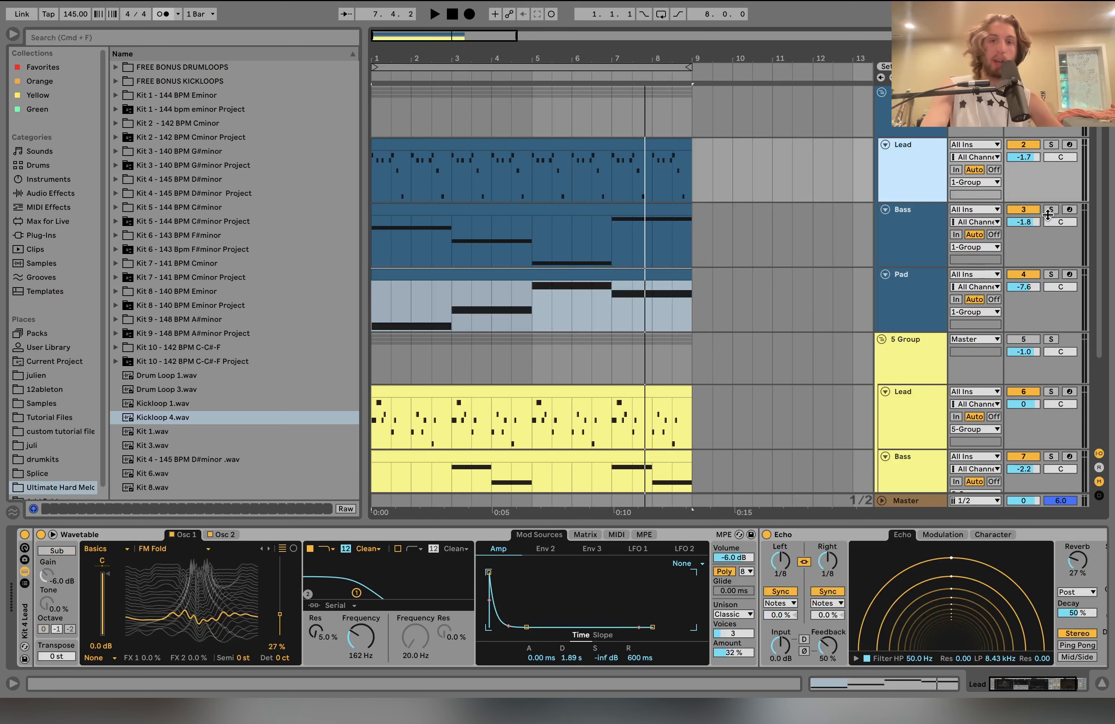
left_click(1050, 211)
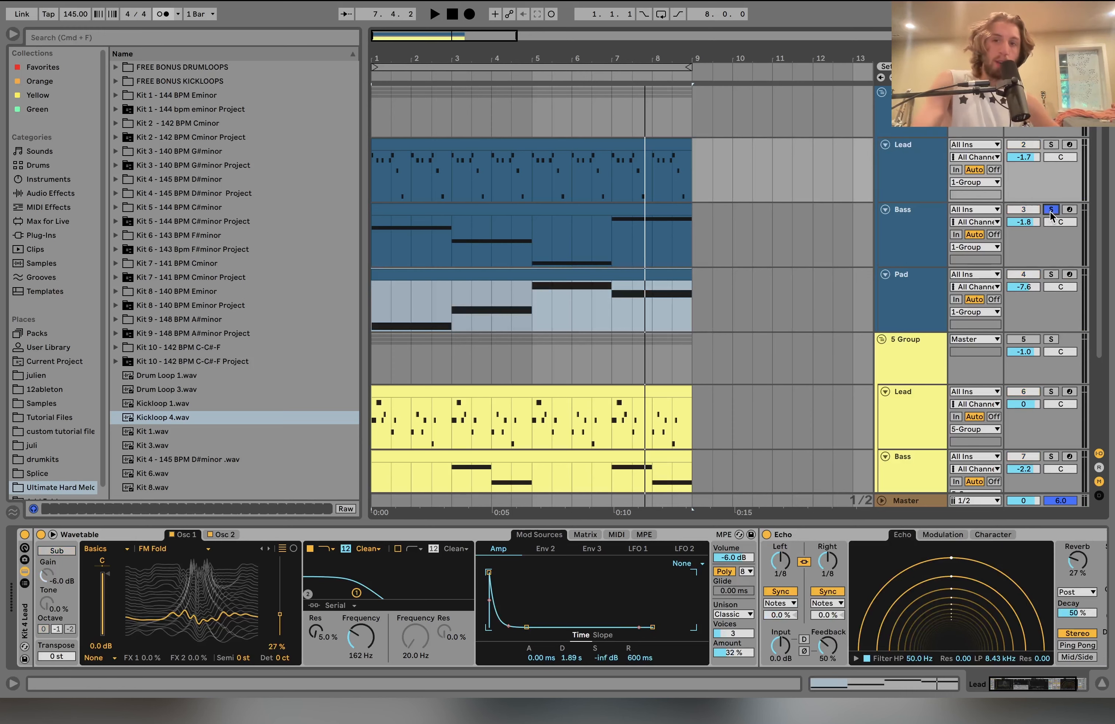
left_click(649, 210)
double_click(648, 210)
mouse_move(184, 519)
left_mouse_down()
mouse_move(164, 519)
mouse_move(164, 482)
mouse_move(184, 515)
left_mouse_up()
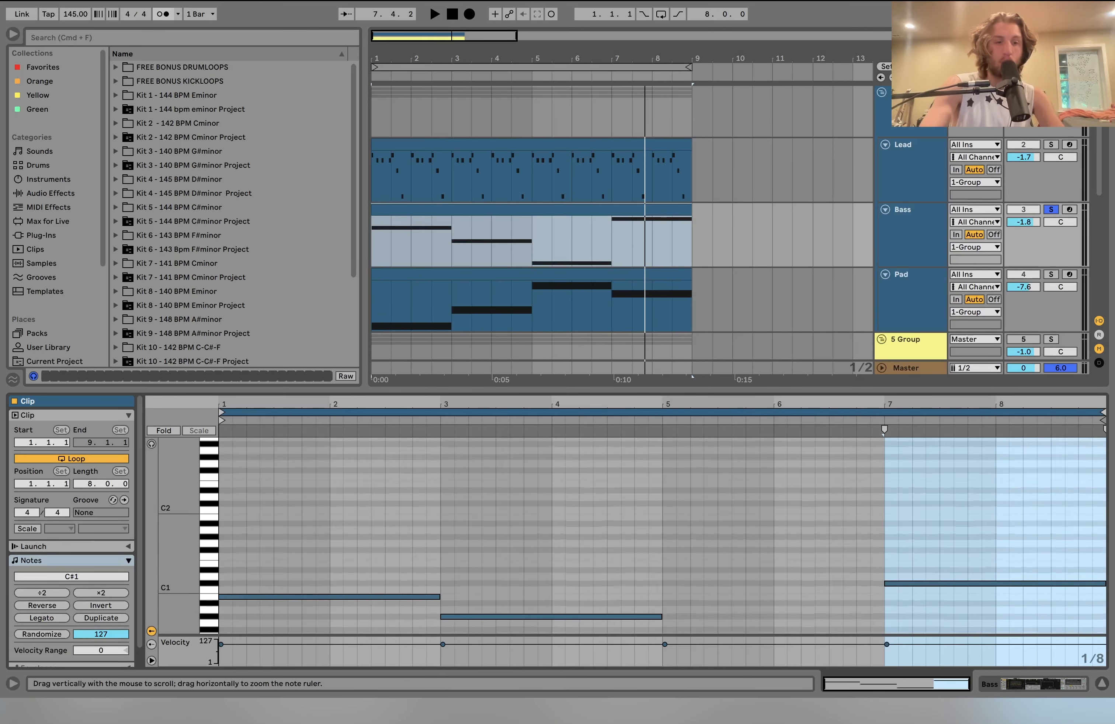
scroll(183, 514, "down", 3)
Play the end of the bass line and examine the notes starting at bars 5 and 7.
key("space")
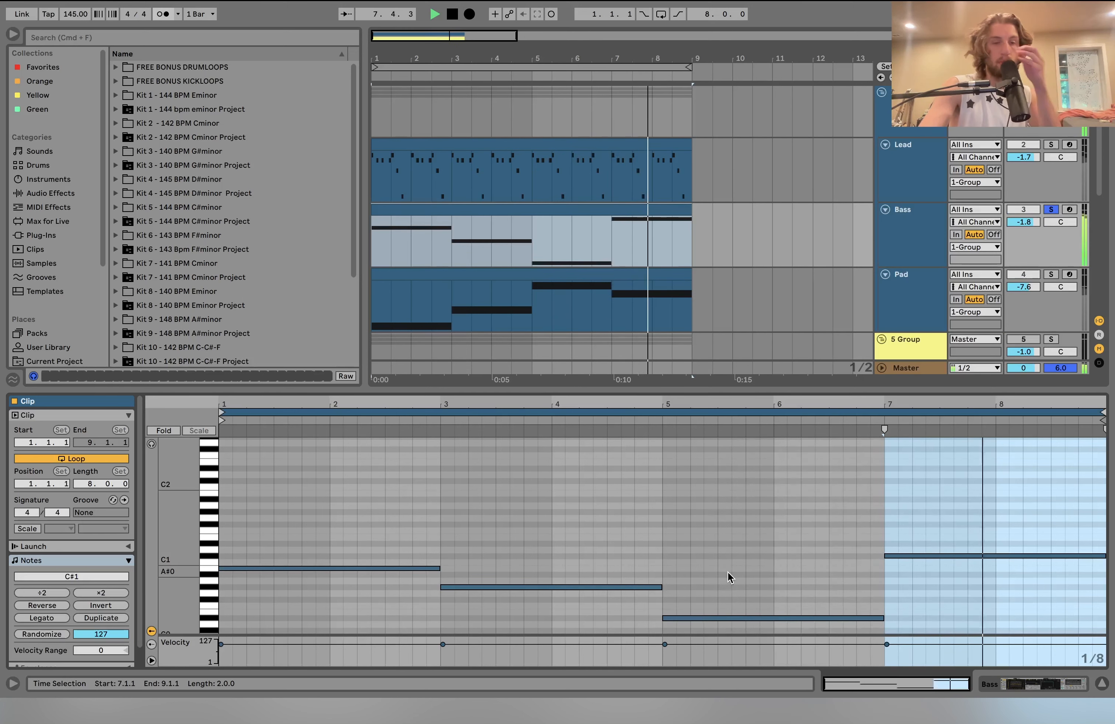
key("space")
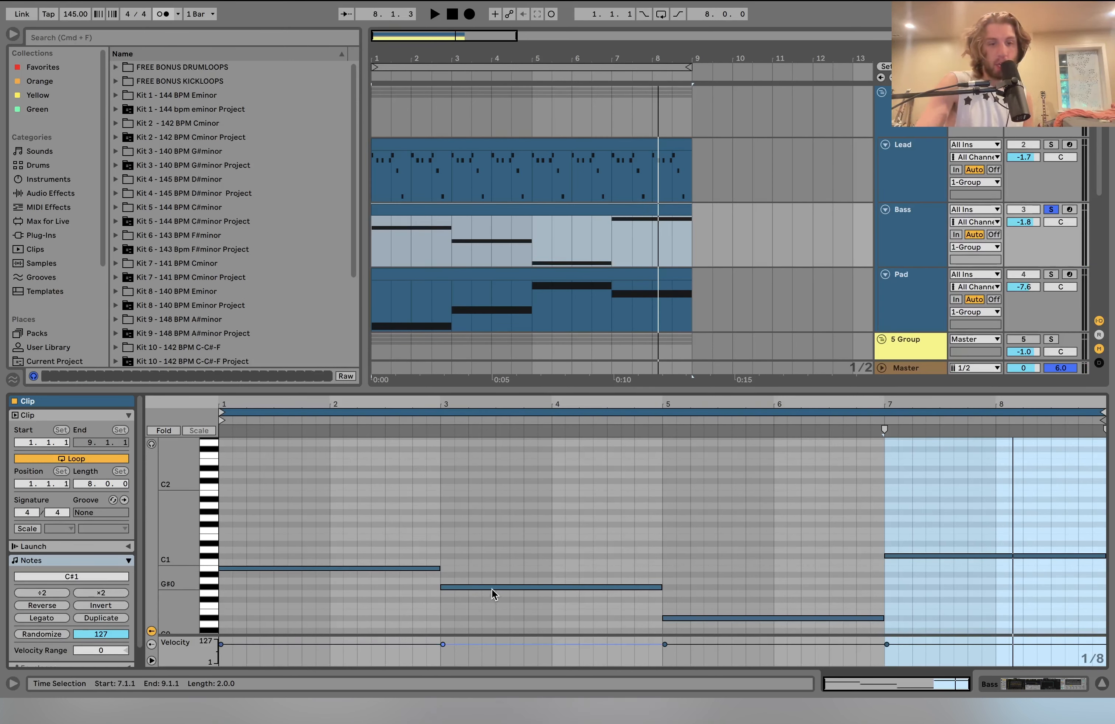
left_click(699, 618)
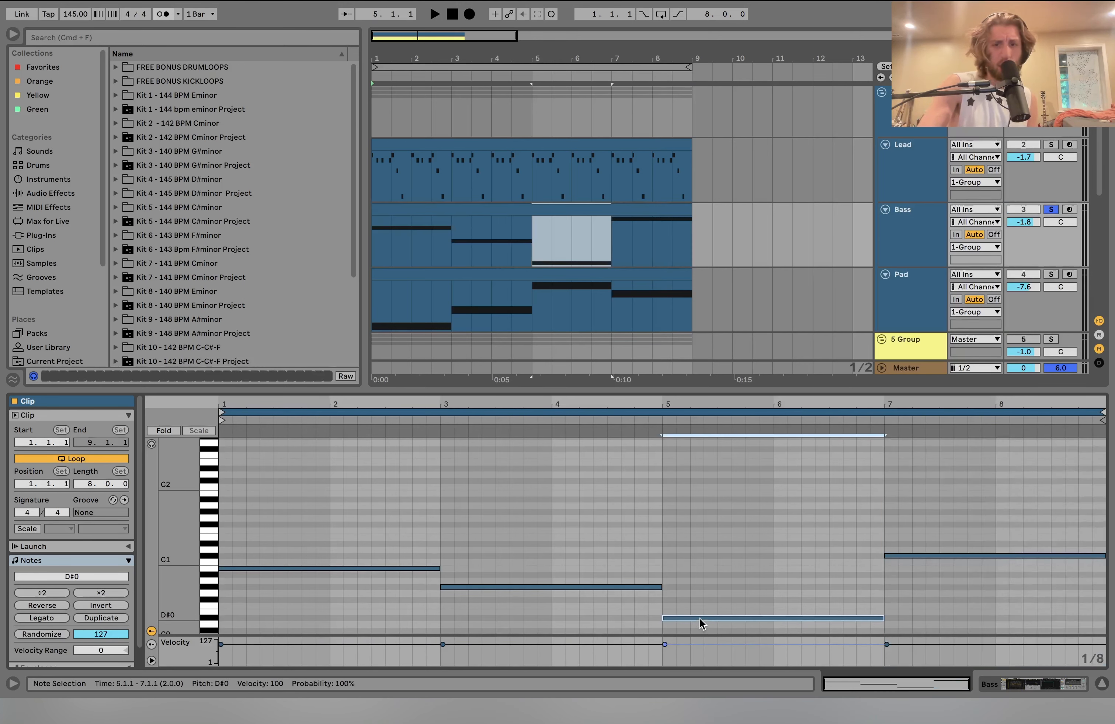
left_click(912, 556)
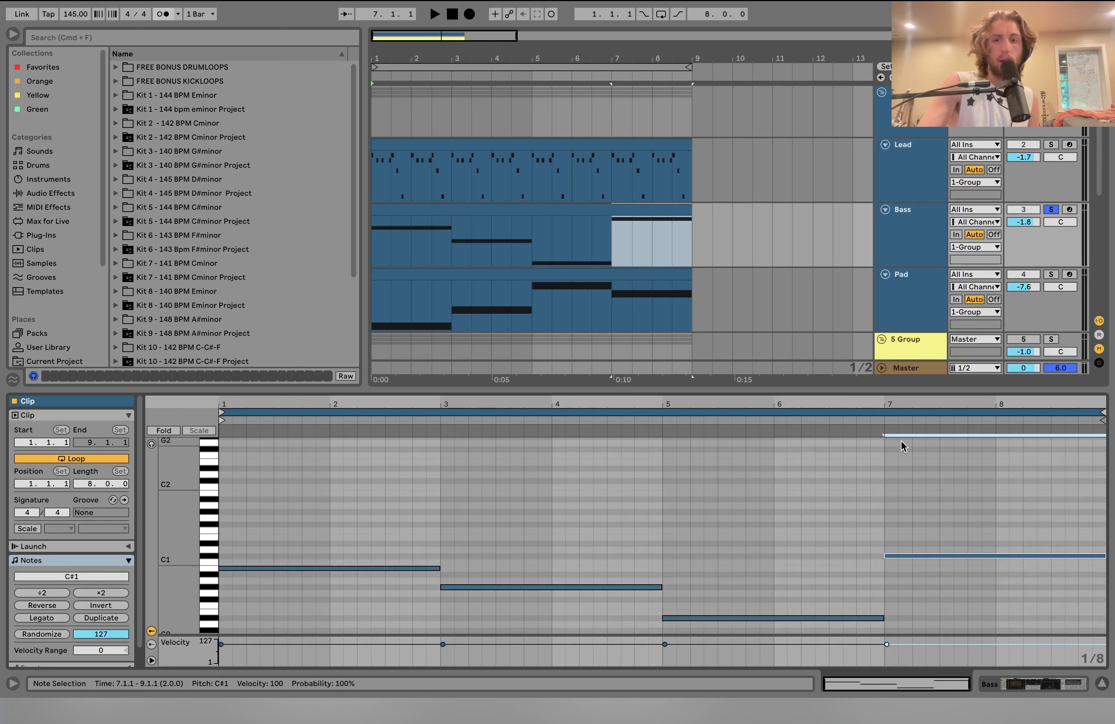
Play the bass clip from bar 7 and from the beginning, and display the Bass track's devices.
left_click(877, 420)
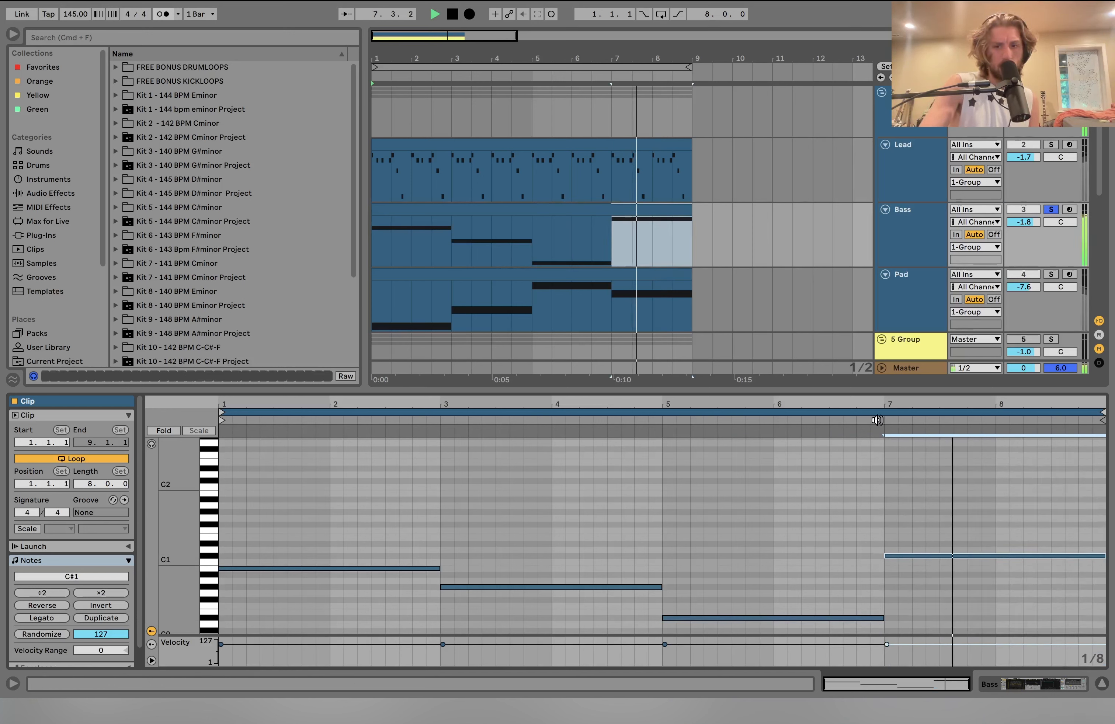
key("space")
key("space")
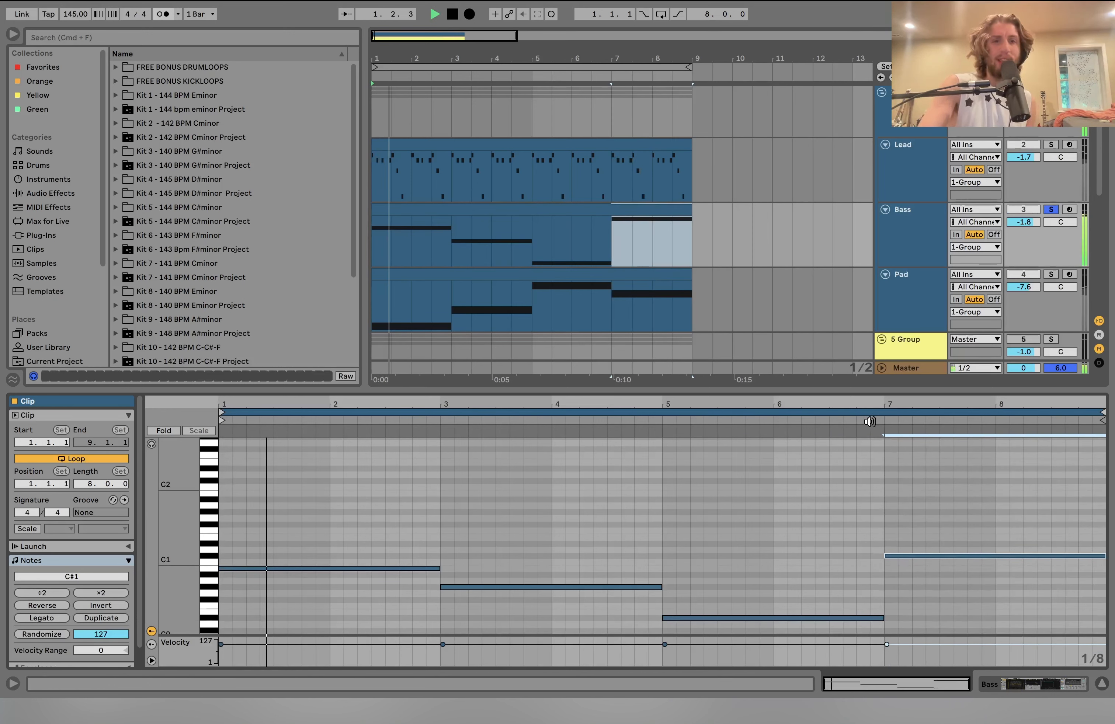
double_click(904, 247)
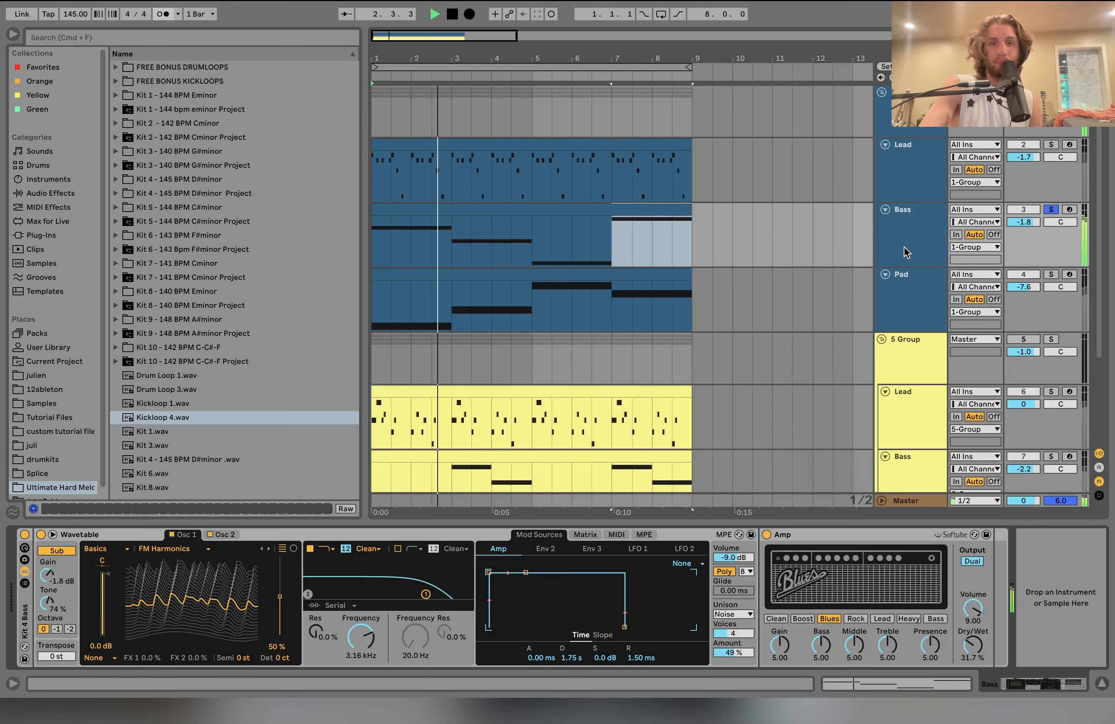
key("space")
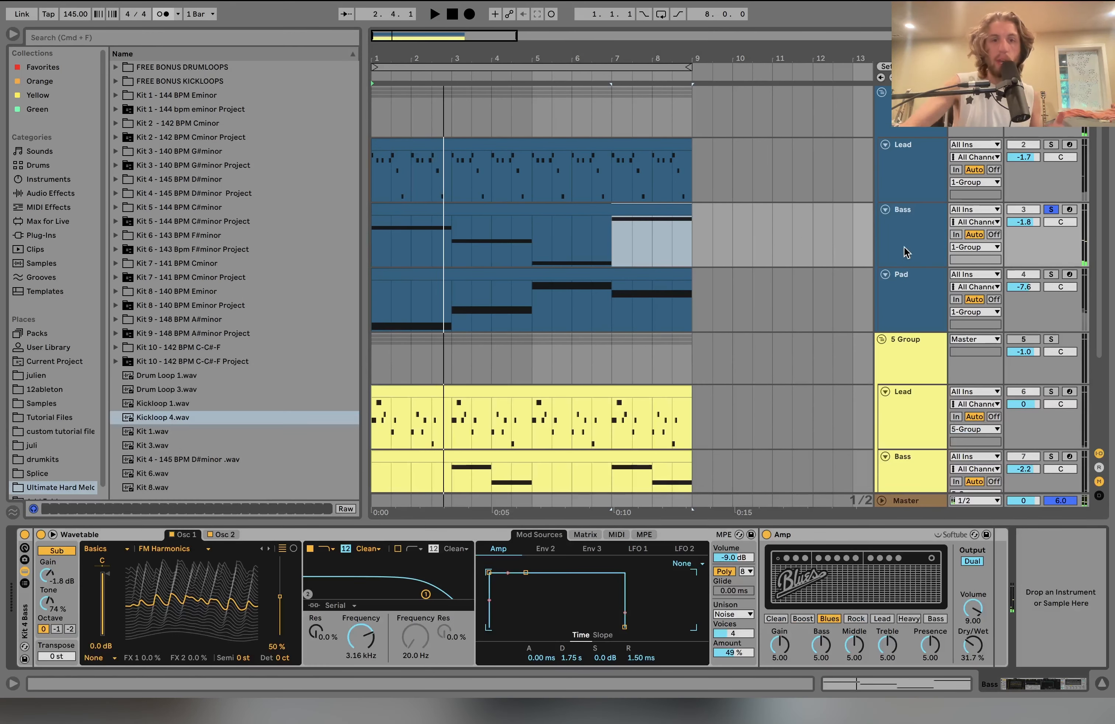
Solo the blue Lead track in place of the Bass, play it from the start, and open its MIDI clip.
left_click(597, 208)
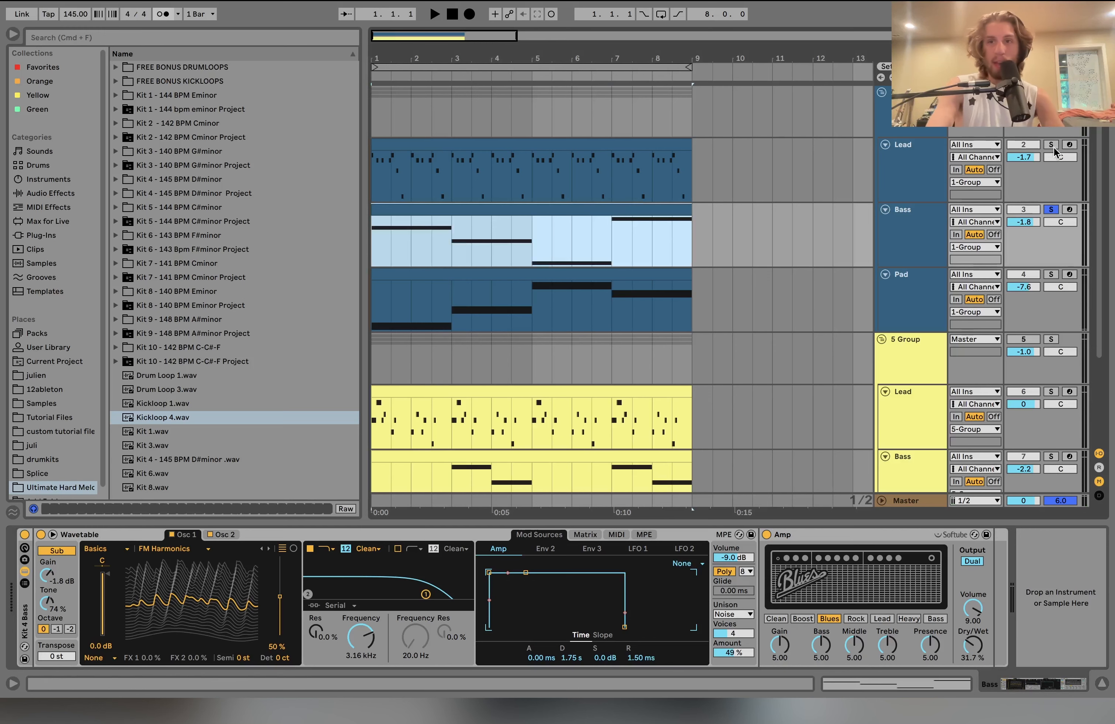
left_click(1051, 145)
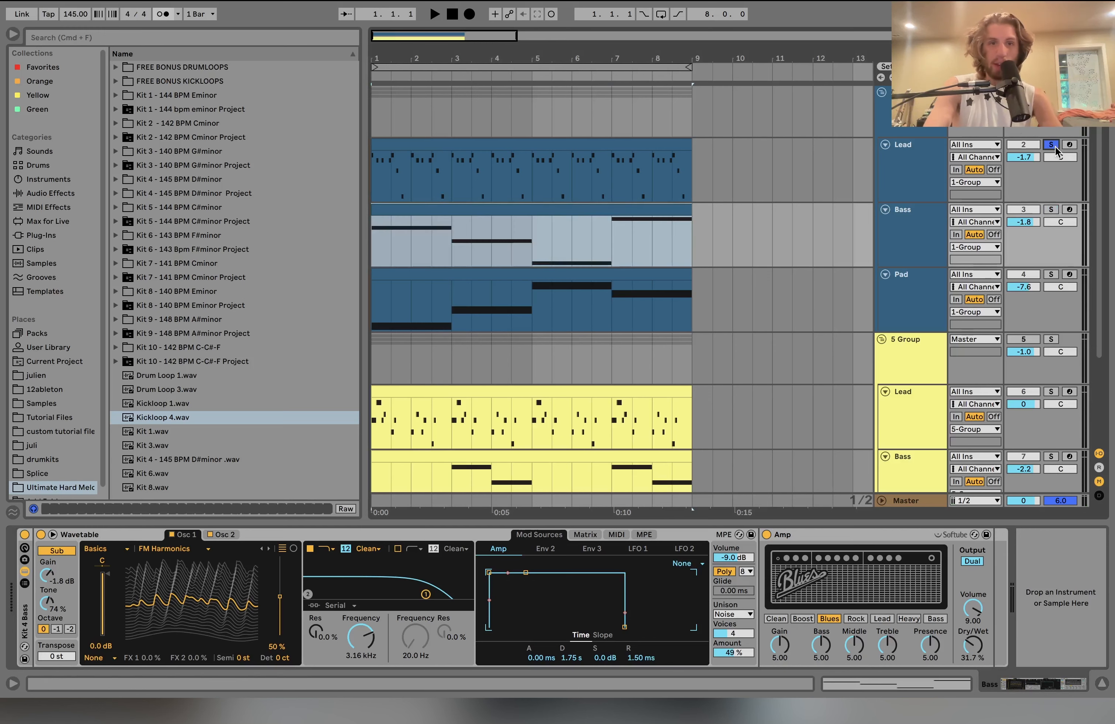
left_click(642, 146)
key("space")
double_click(635, 155)
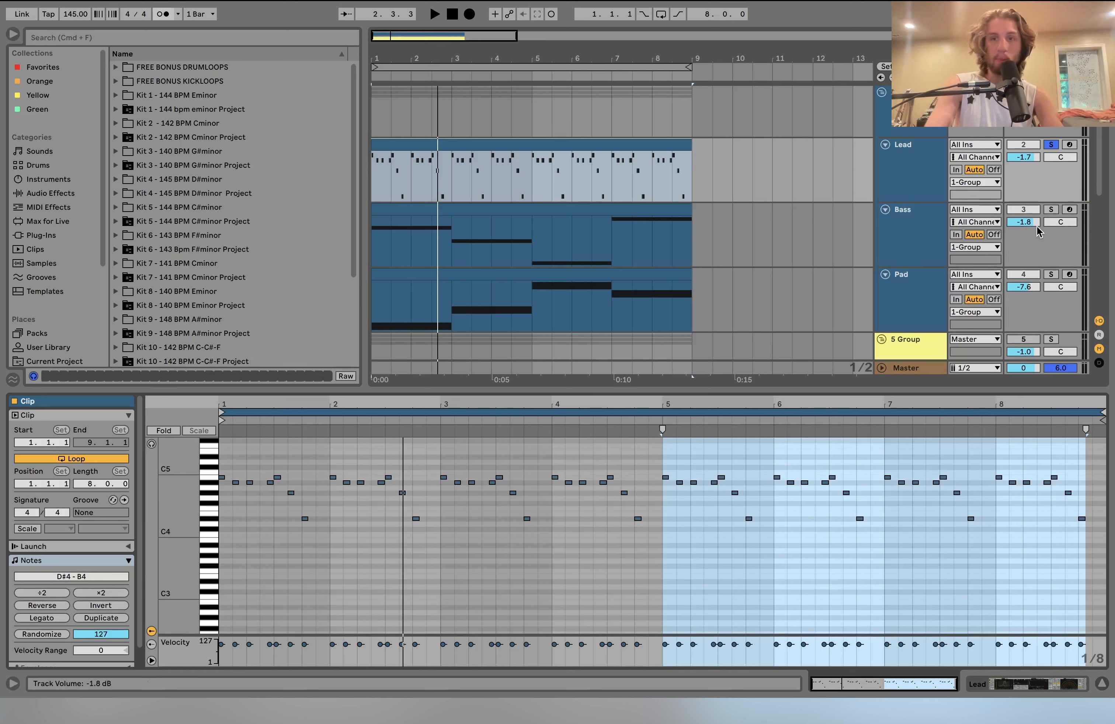
Solo the Bass track together with the Lead and play both parts.
left_click(1051, 211)
left_click(917, 236)
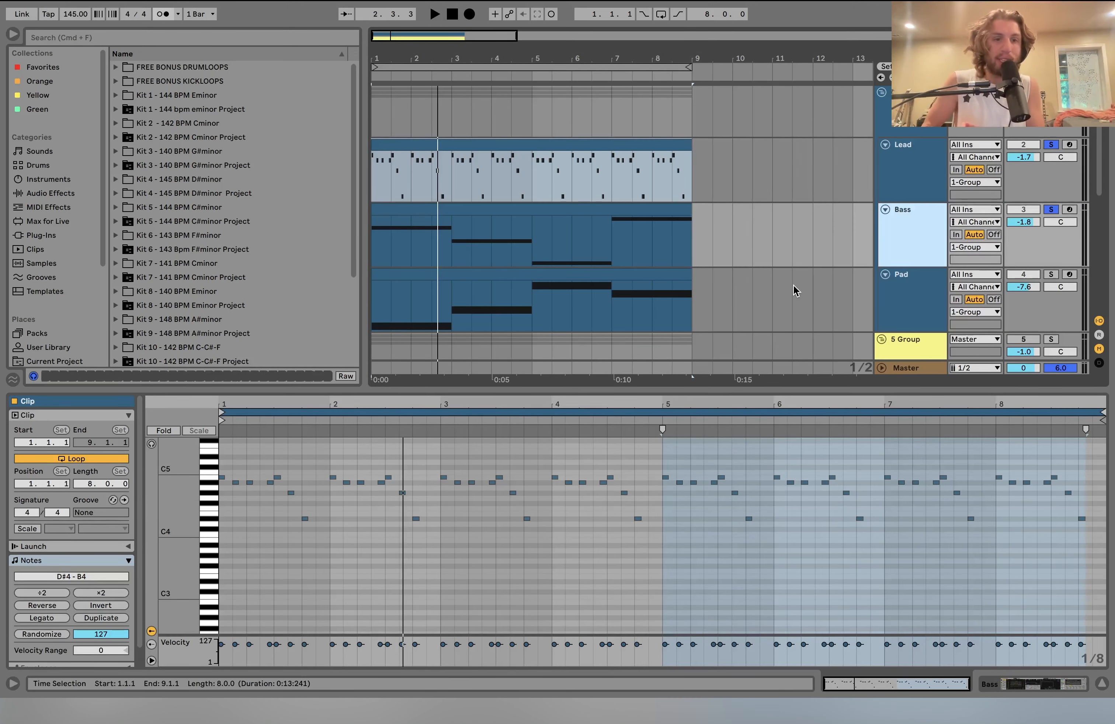
key("space")
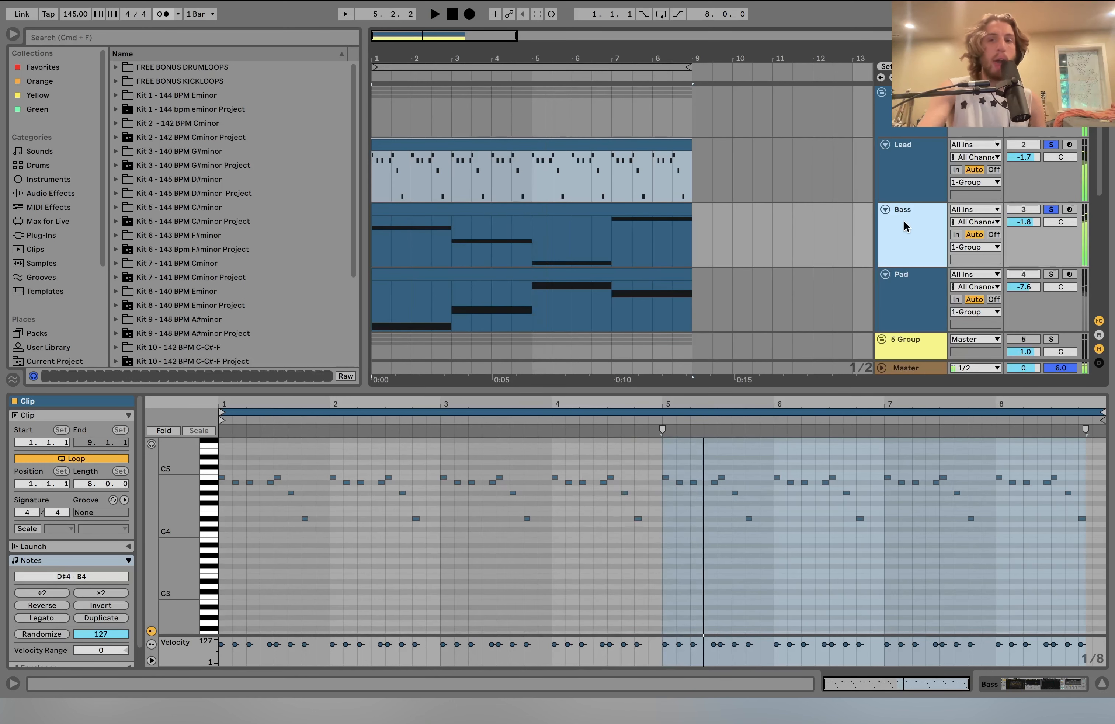
Clear the Bass solo, leave only the Lead track soloed, and select the Lead clip.
left_click(1051, 209)
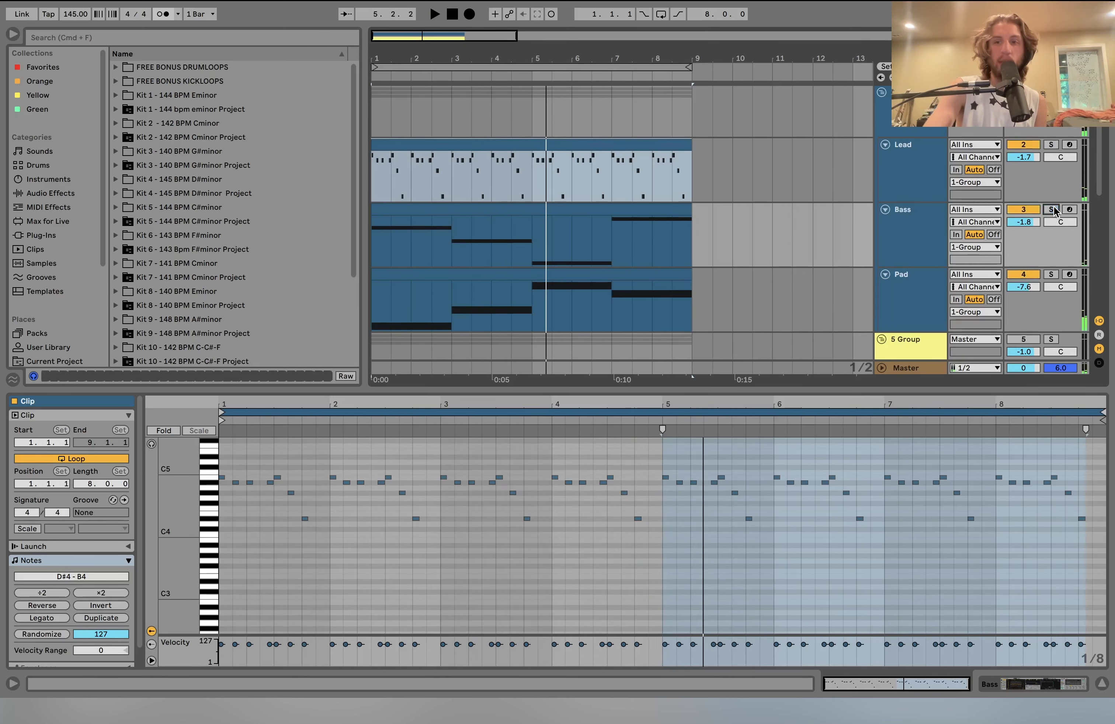
left_click(1051, 144)
left_click(1052, 145)
left_click(920, 170)
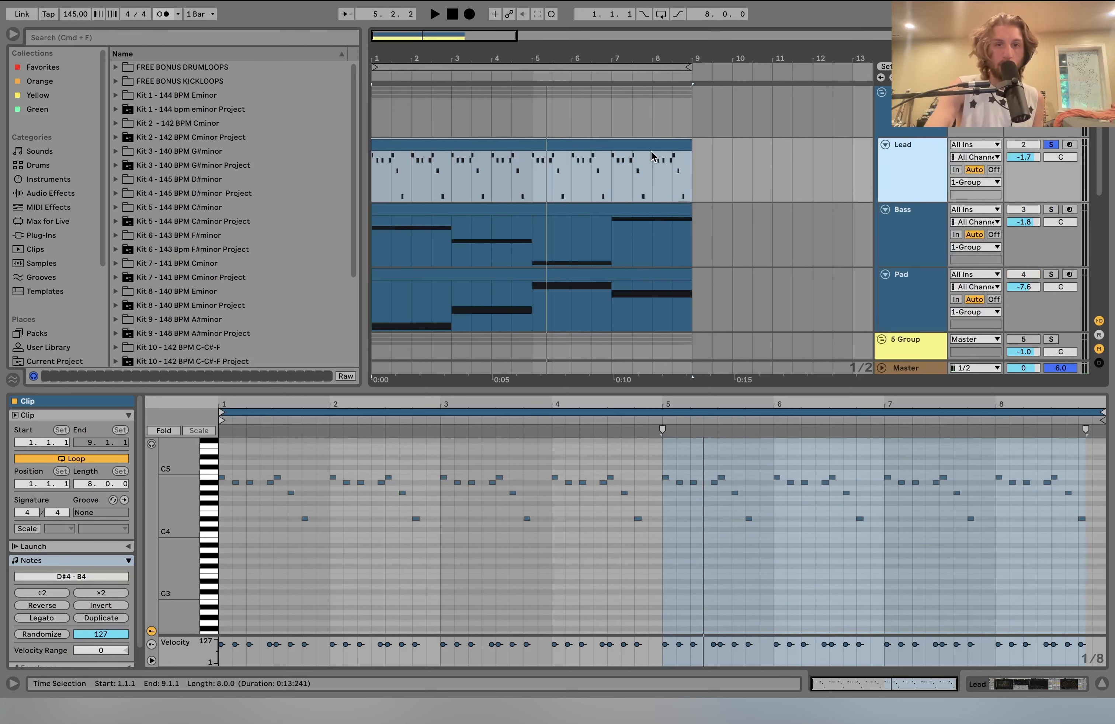
left_click(619, 147)
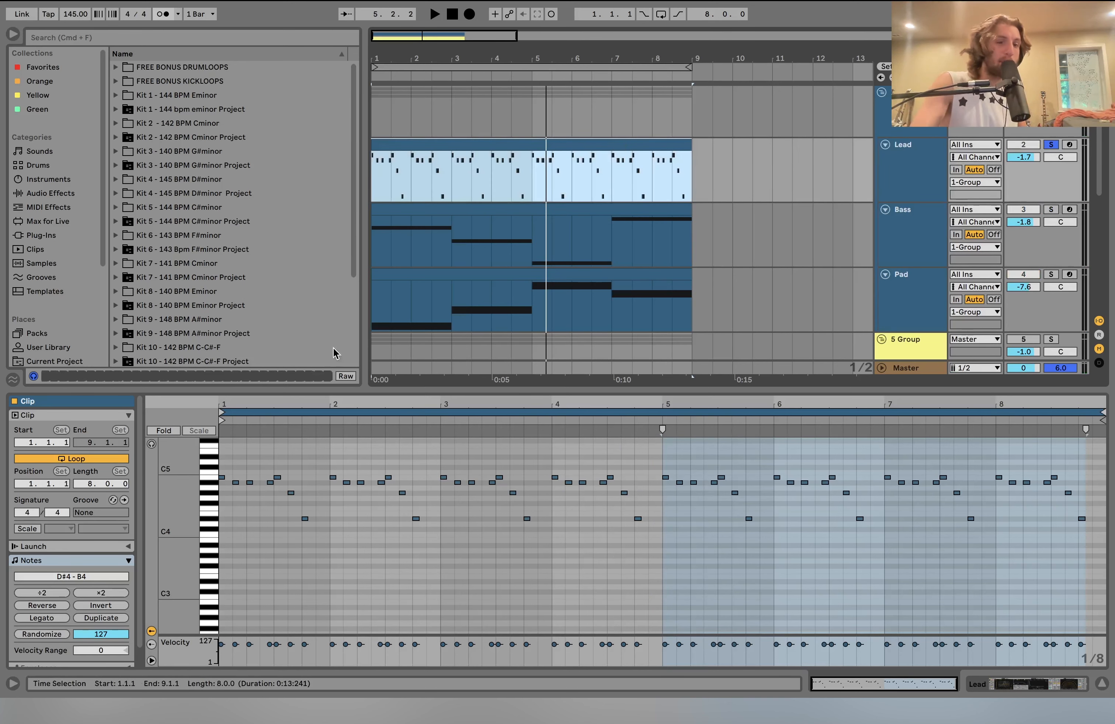
Fold the Lead clip's note view to its used pitches, restore the full keyboard, and highlight all A#4 notes.
left_click(163, 430)
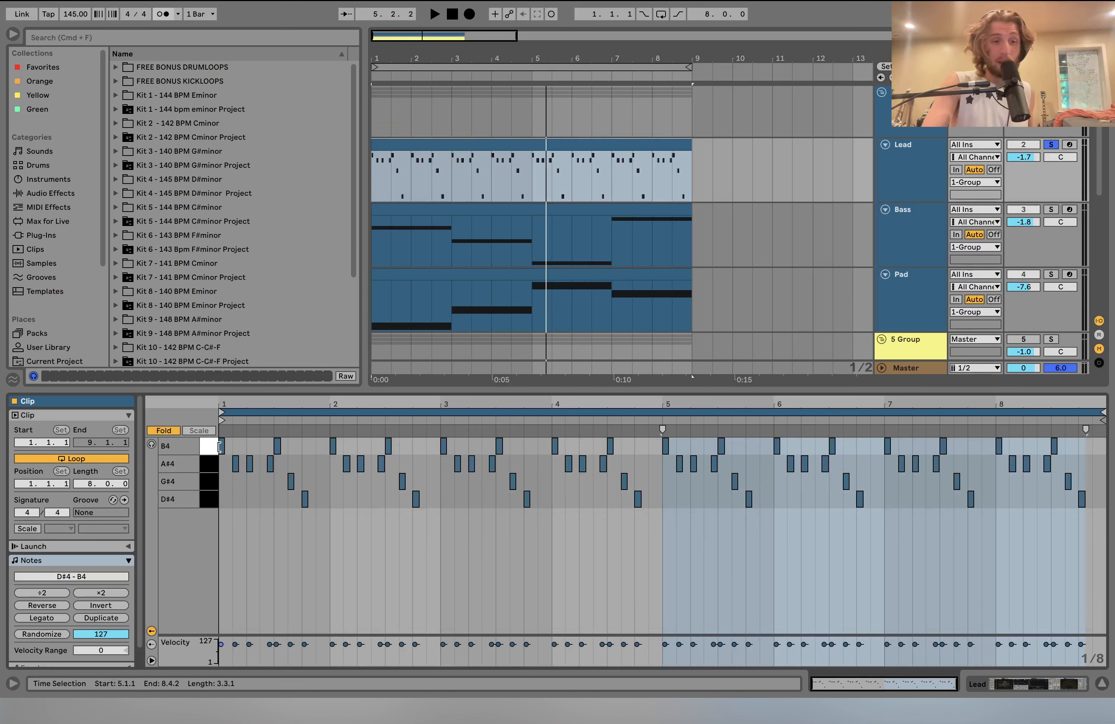
left_click(171, 430)
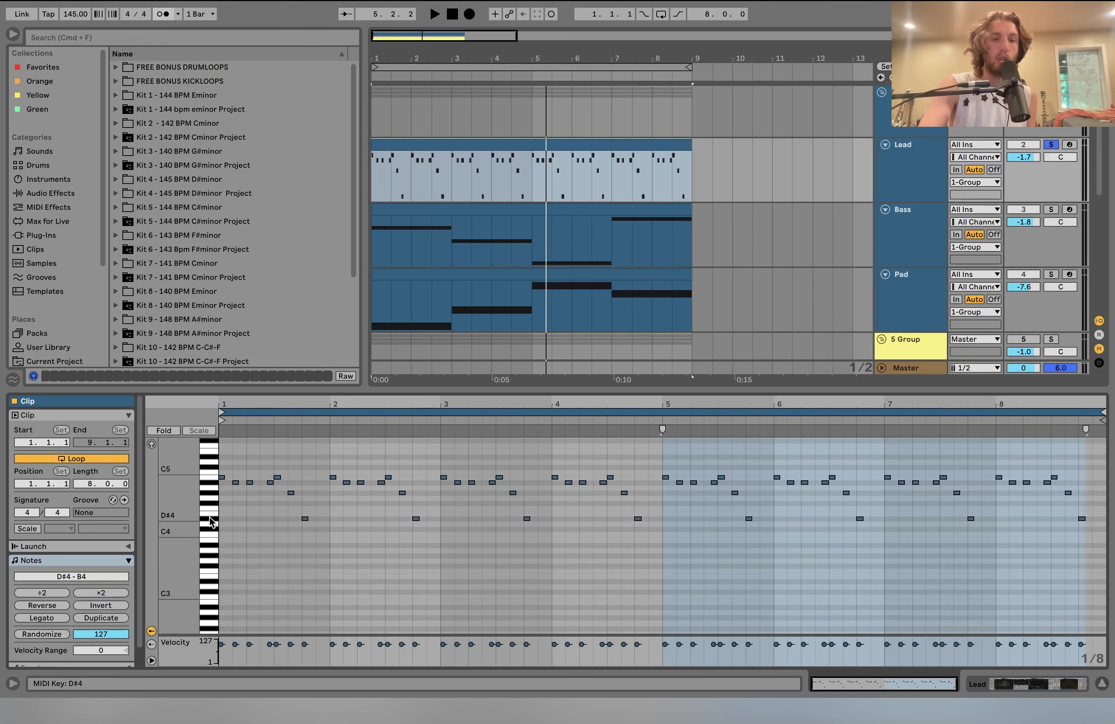
left_click(208, 482)
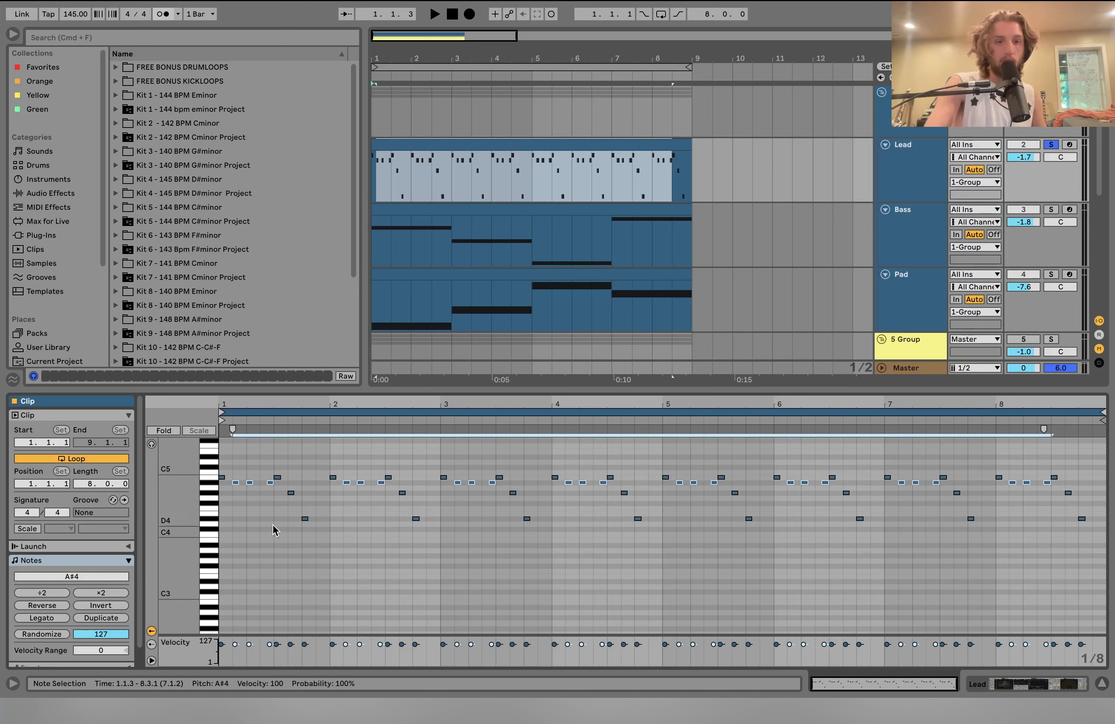
Select the lead notes from about bar 1.3 to bar 5.4 and play the soloed Lead melody from the start.
left_click_drag(275, 530, 740, 528)
key("space")
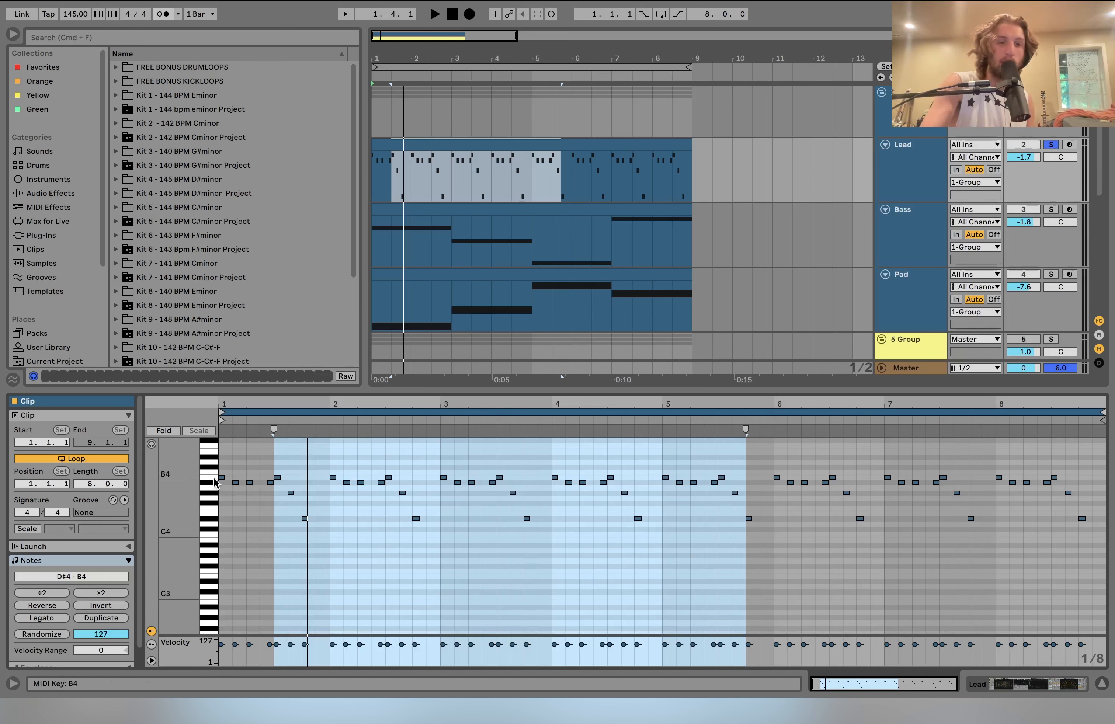
key("space")
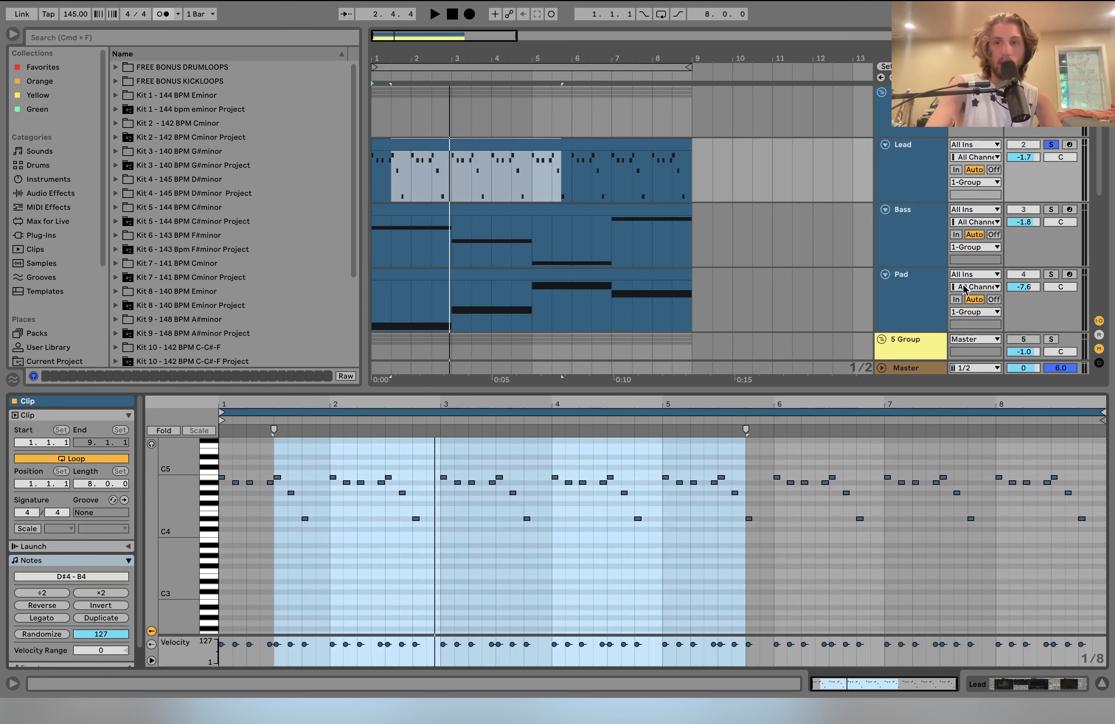
Add the Bass track back to the Lead solo and play the two parts together.
left_click(1051, 210)
key("space")
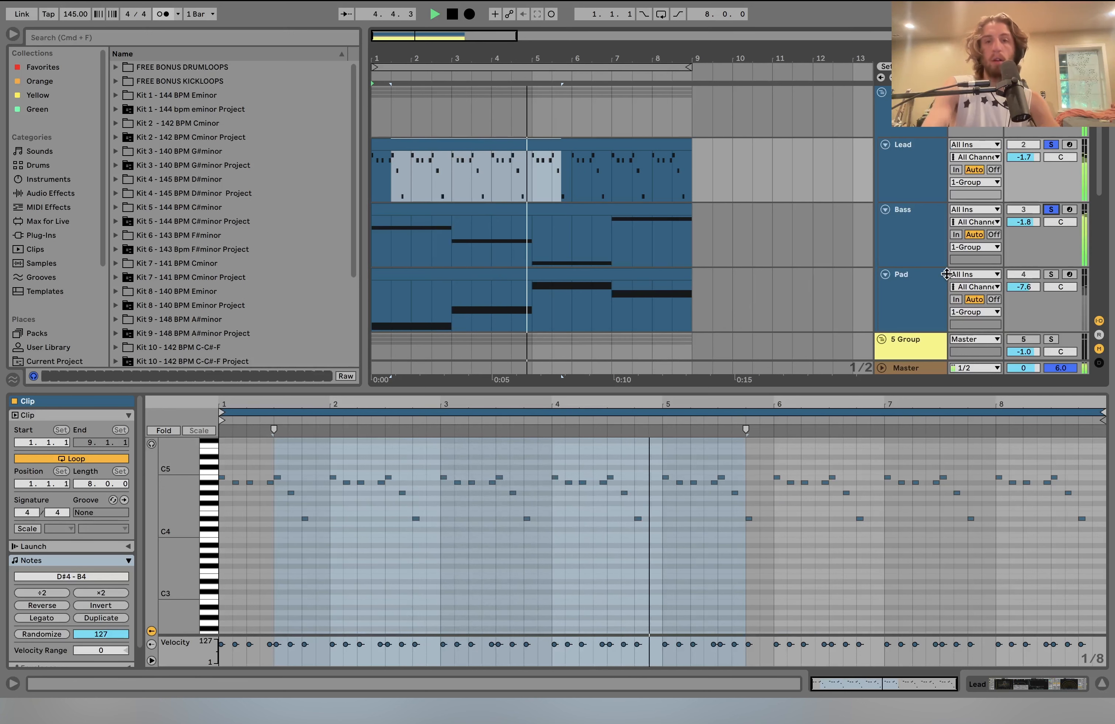
Solo the Pad track together with the Bass track, leaving the Lead out, and play the two parts.
key("space")
left_click(1052, 275)
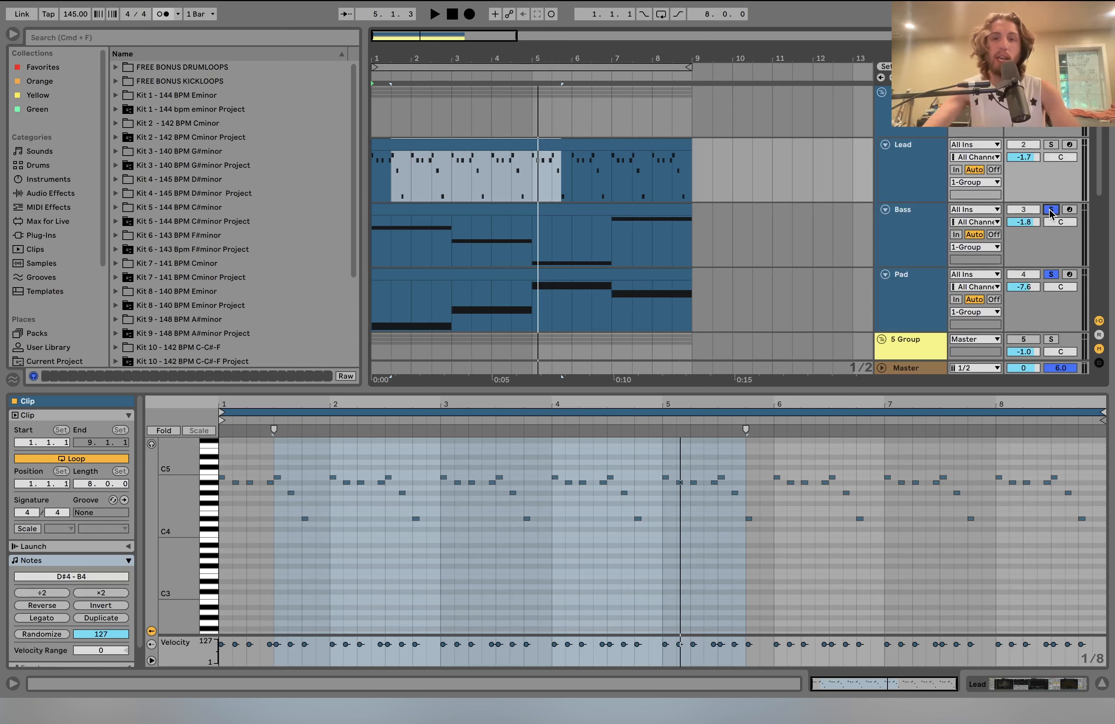
left_click(933, 280)
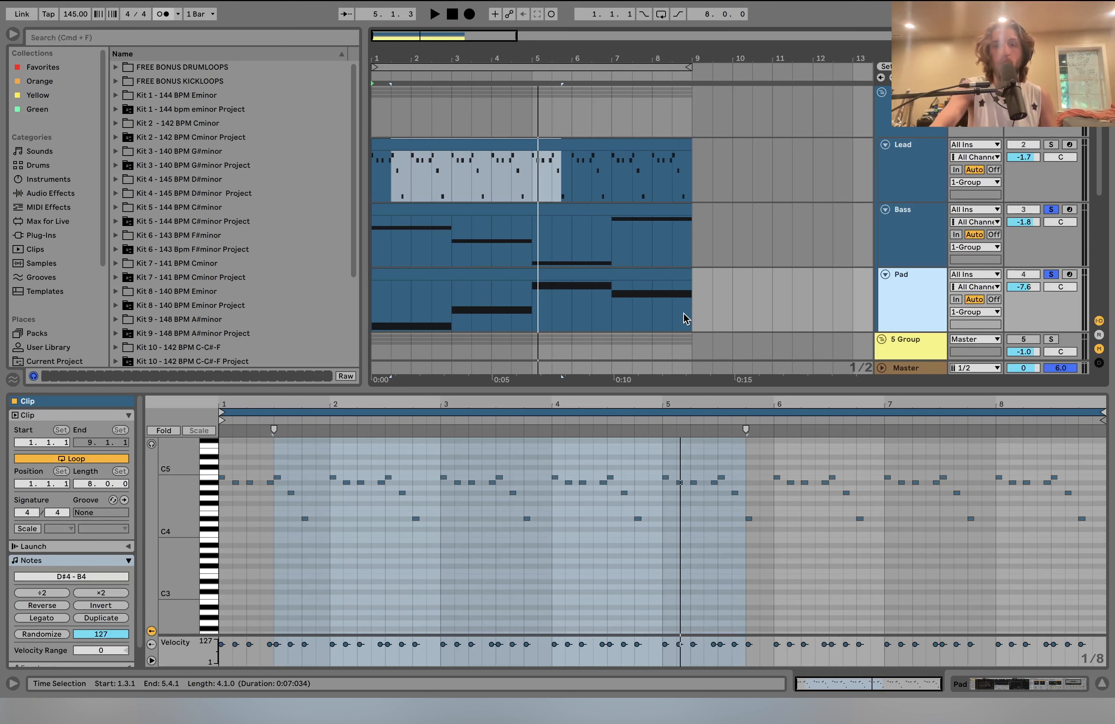
key("space")
Open the Pad clip's notes in full pitch range while listening to it against the Bass.
left_click(538, 277)
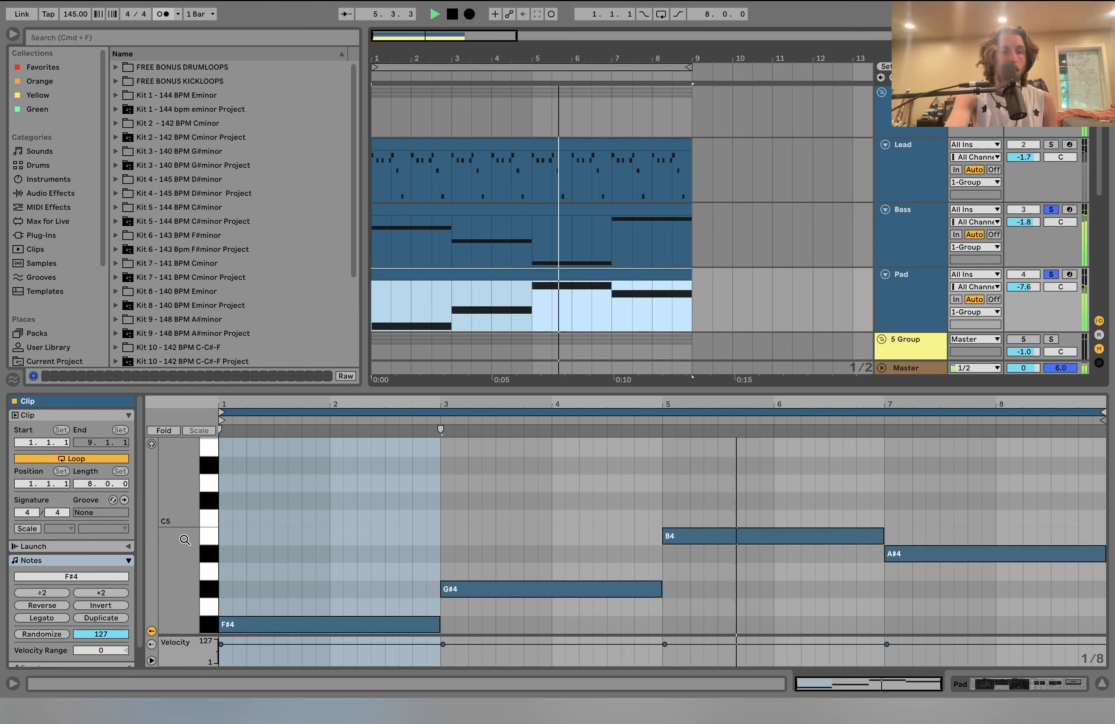
left_click_drag(185, 539, 186, 540)
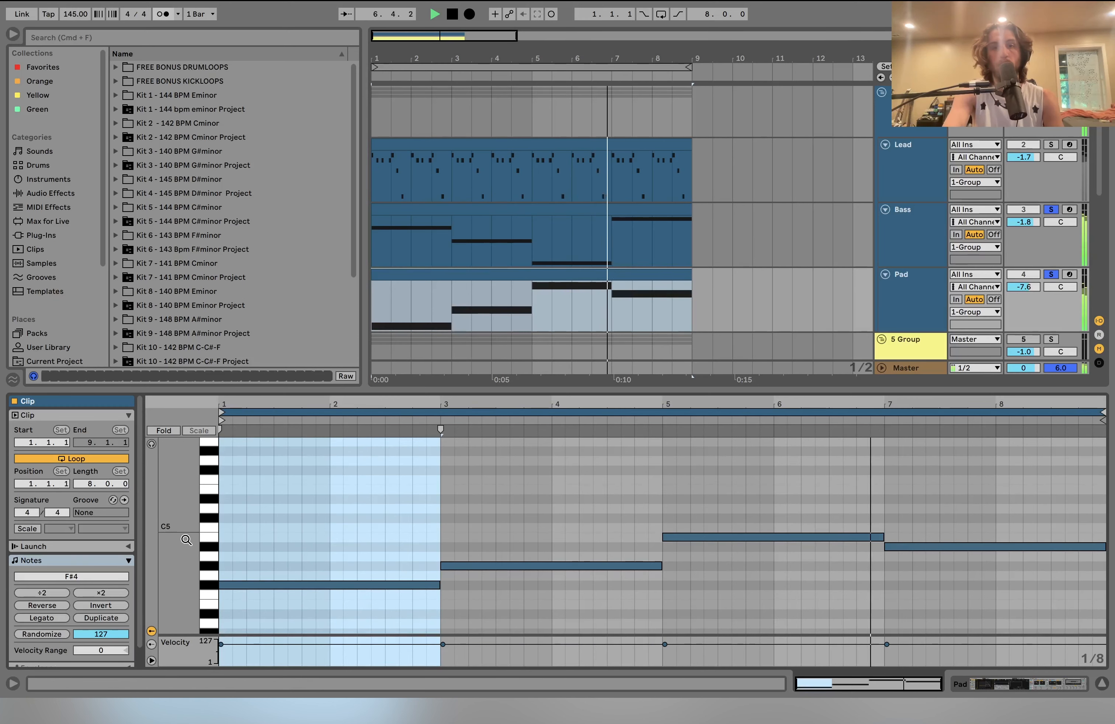
key("space")
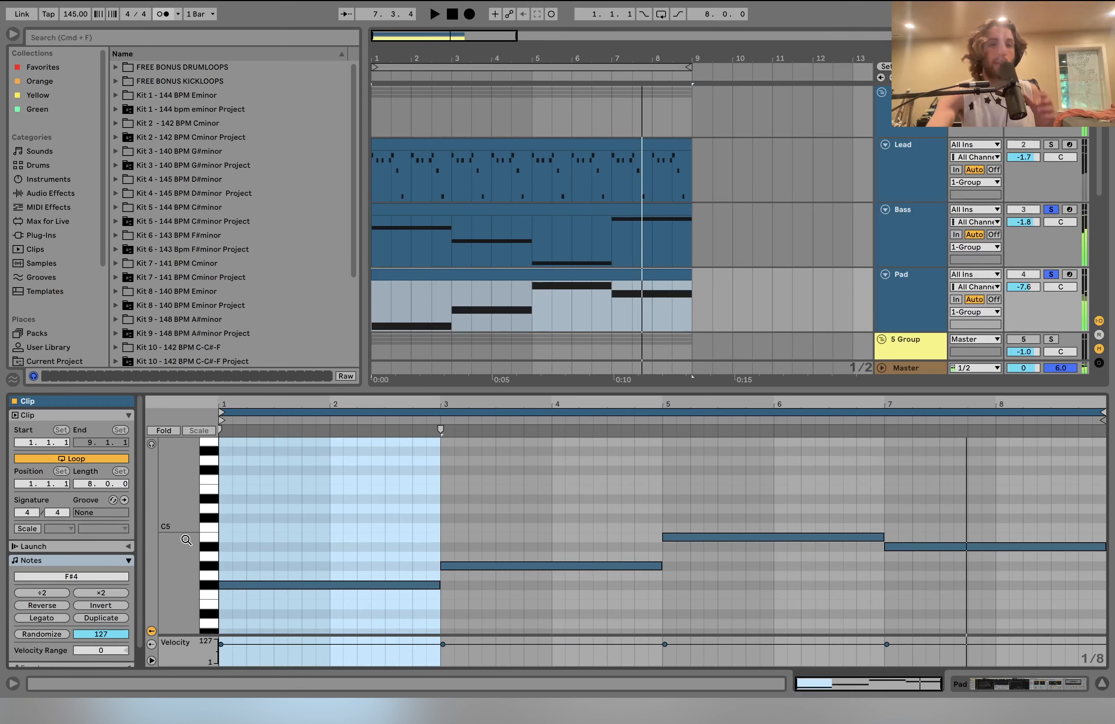
Select the Pad's F#4 and G#4 notes and the Bass clip's B0 note to compare their pitches.
left_click(343, 584)
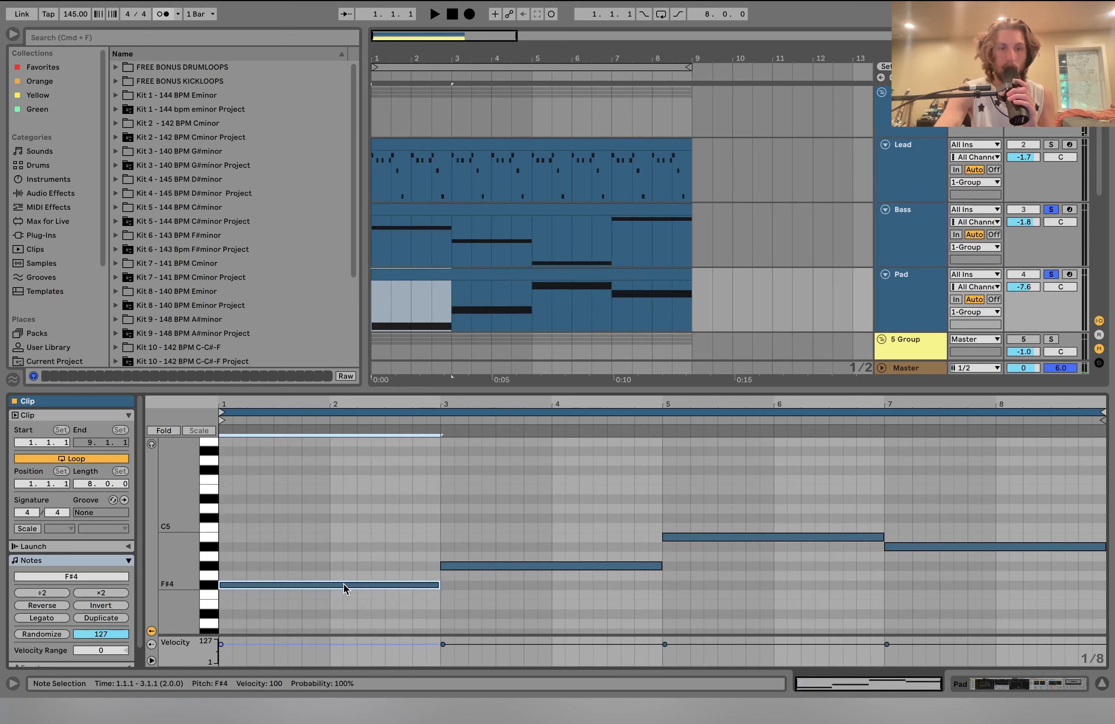
left_click(485, 564)
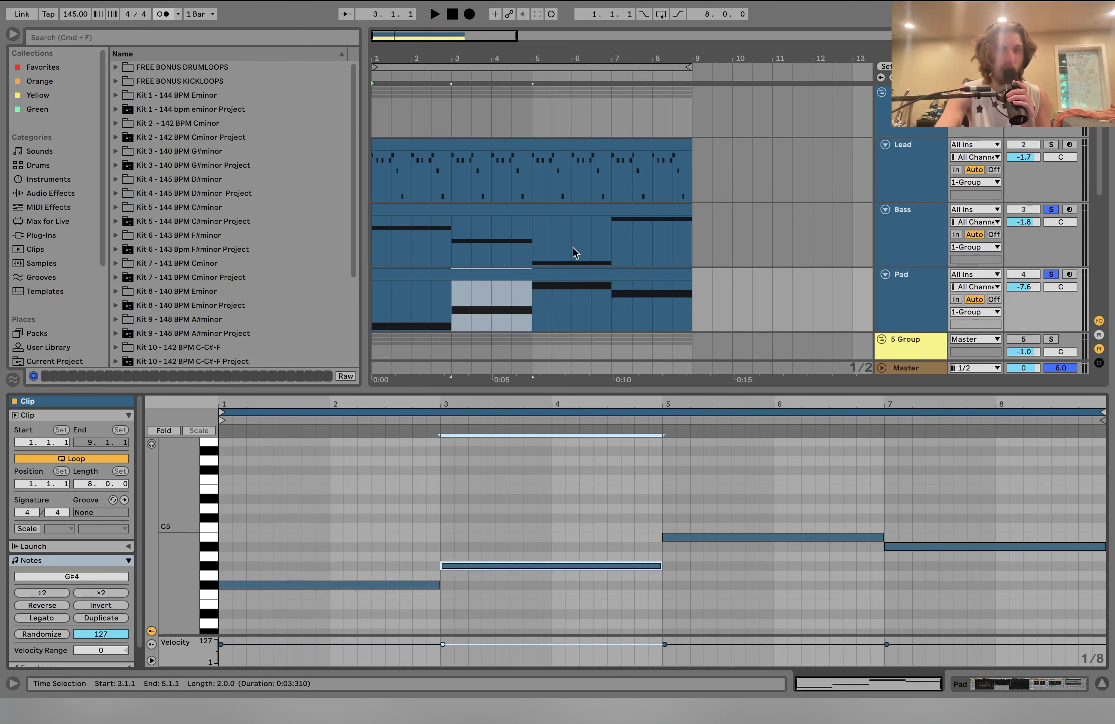
left_click(508, 211)
left_click(303, 569)
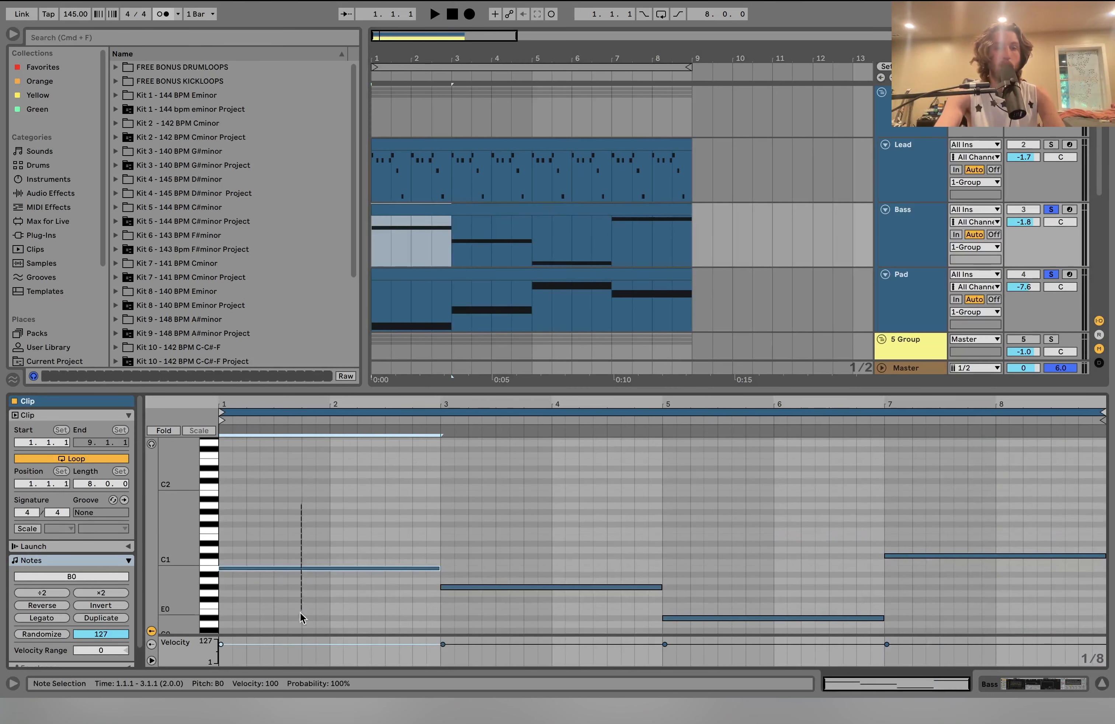
scroll(337, 576, "down", 3)
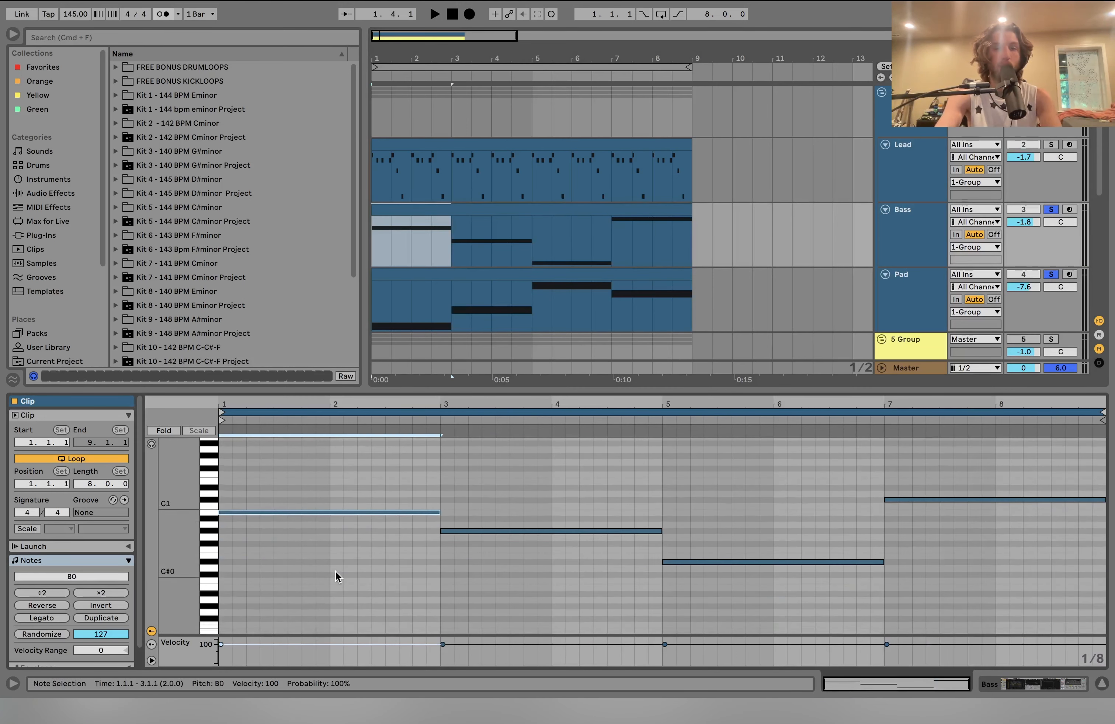
Select the whole Pad clip and play the Pad and Bass together from bar 1.
left_click(430, 272)
key("space")
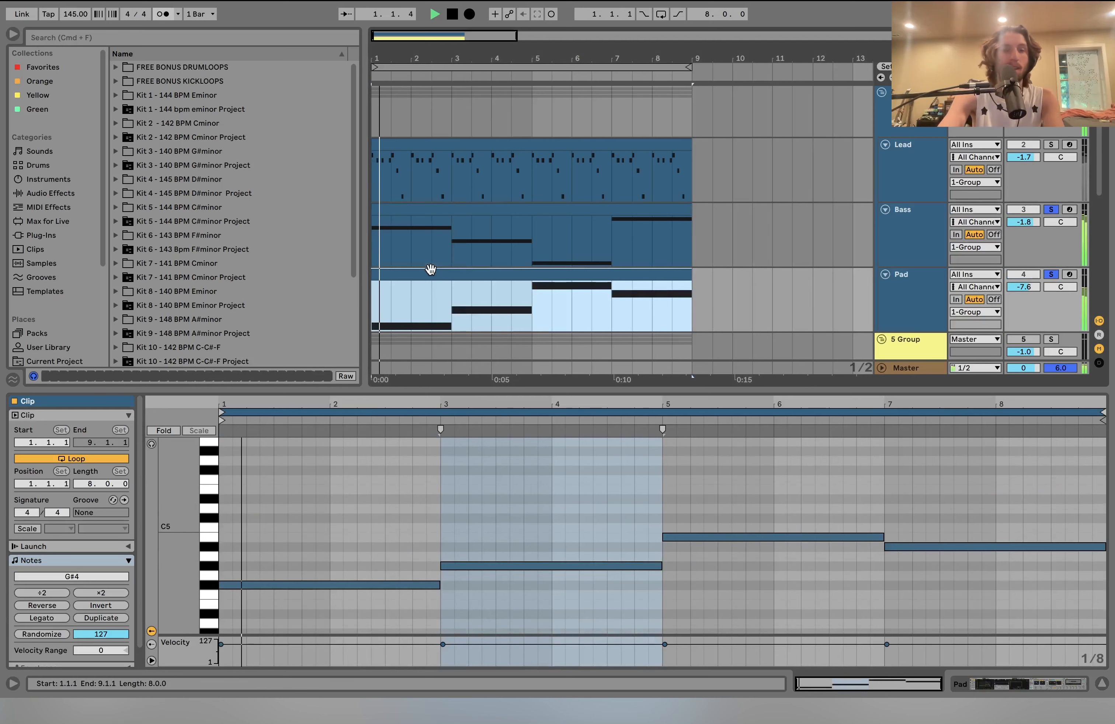
key("space")
Compare the Bass note G#0 with the Pad note G#4 at bar 3 and play both parts from there.
left_click(452, 301)
left_click(480, 214)
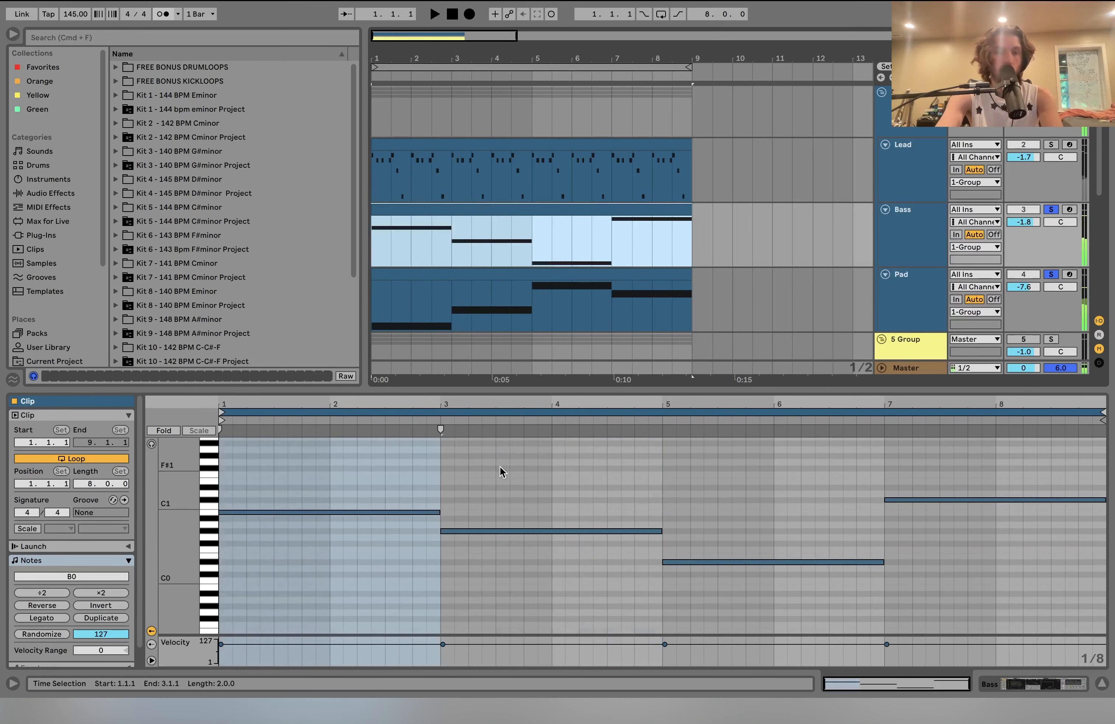
left_click(500, 531)
left_click(494, 514)
left_click(496, 530)
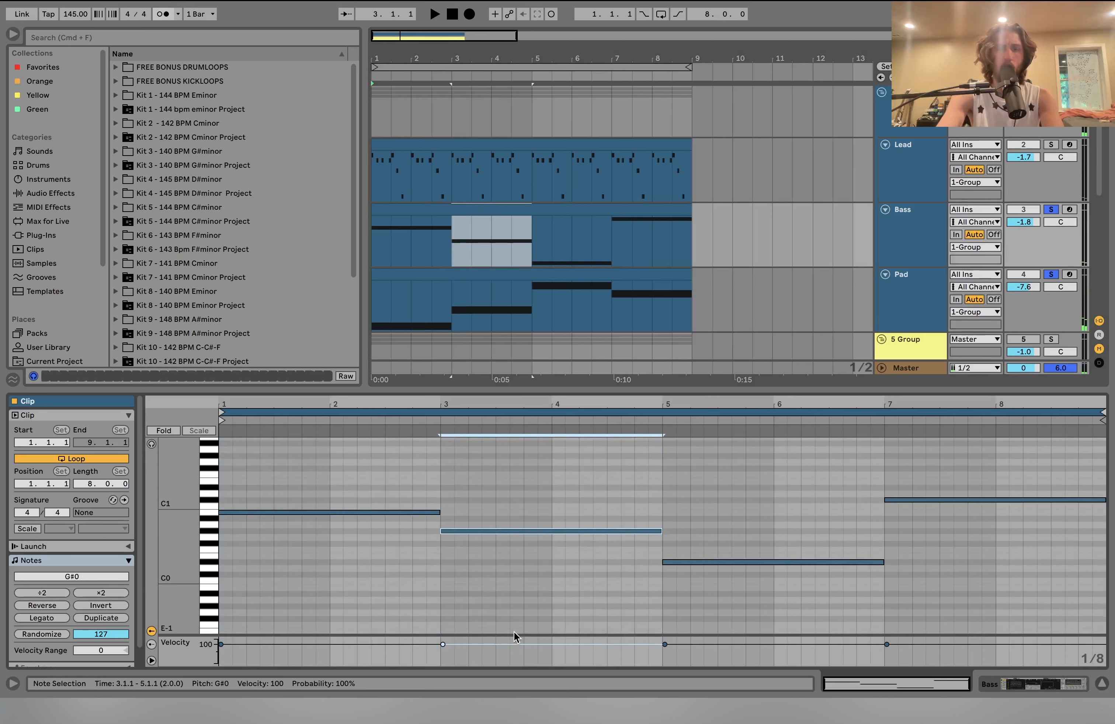
left_click(452, 307)
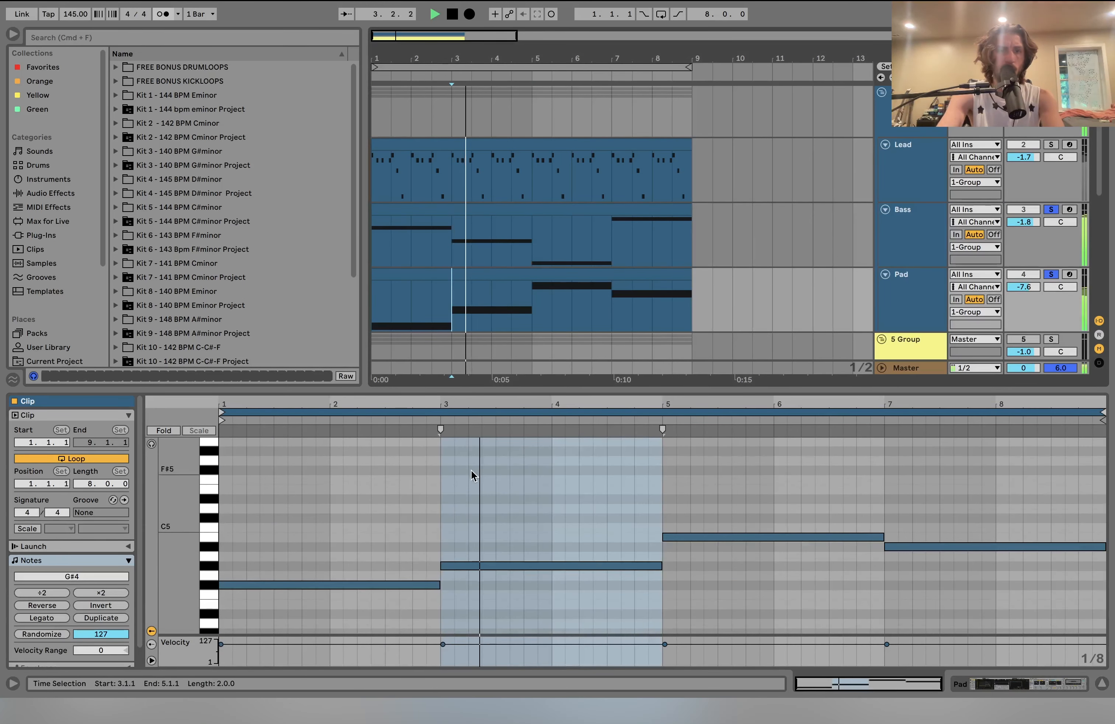
left_click(520, 566)
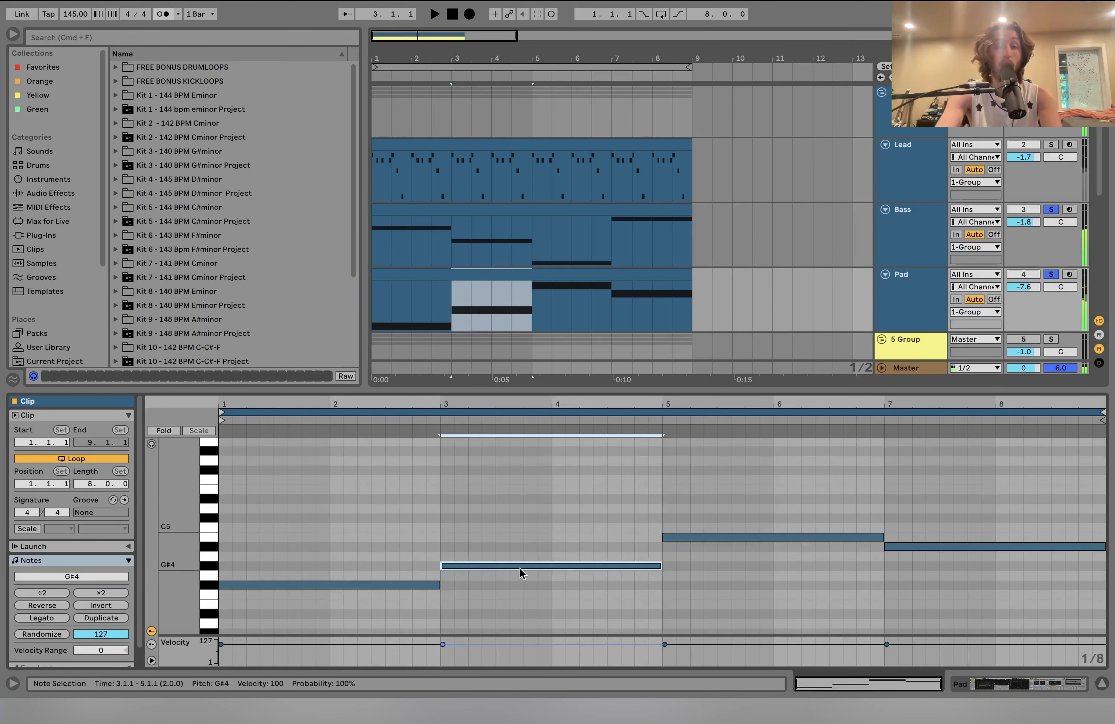
Play the Bass and Pad from bar 5 and select the Bass clip's D#0 note for comparison.
left_click(526, 305)
key("space")
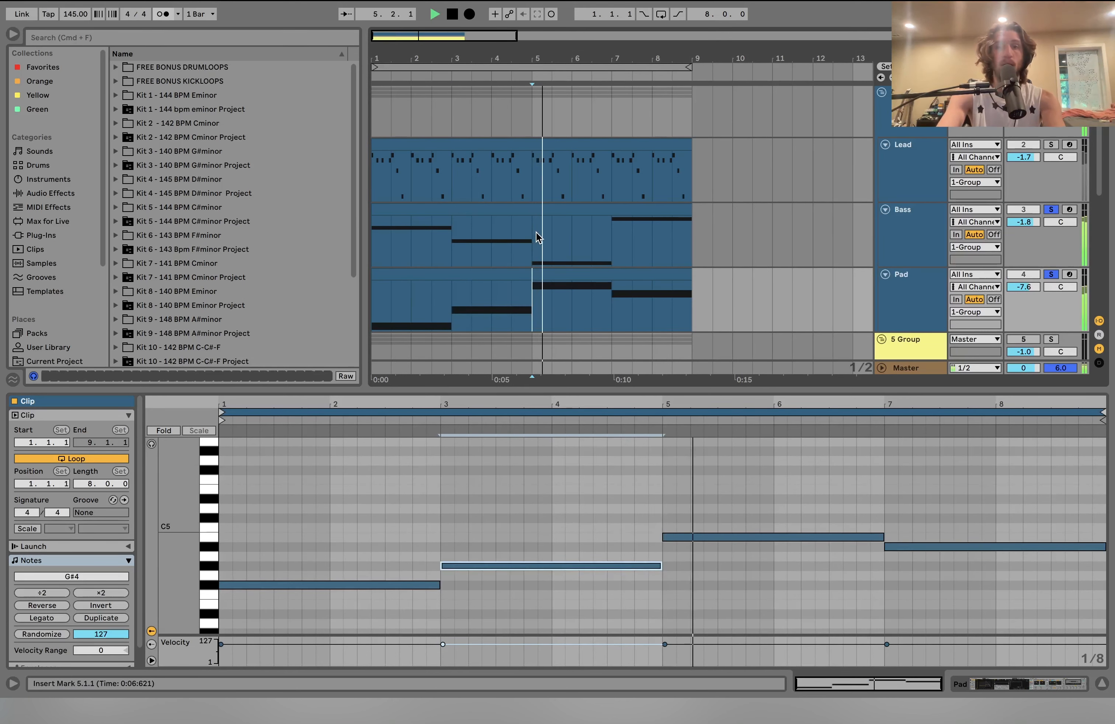
left_click(536, 231)
key("space")
left_click(774, 560)
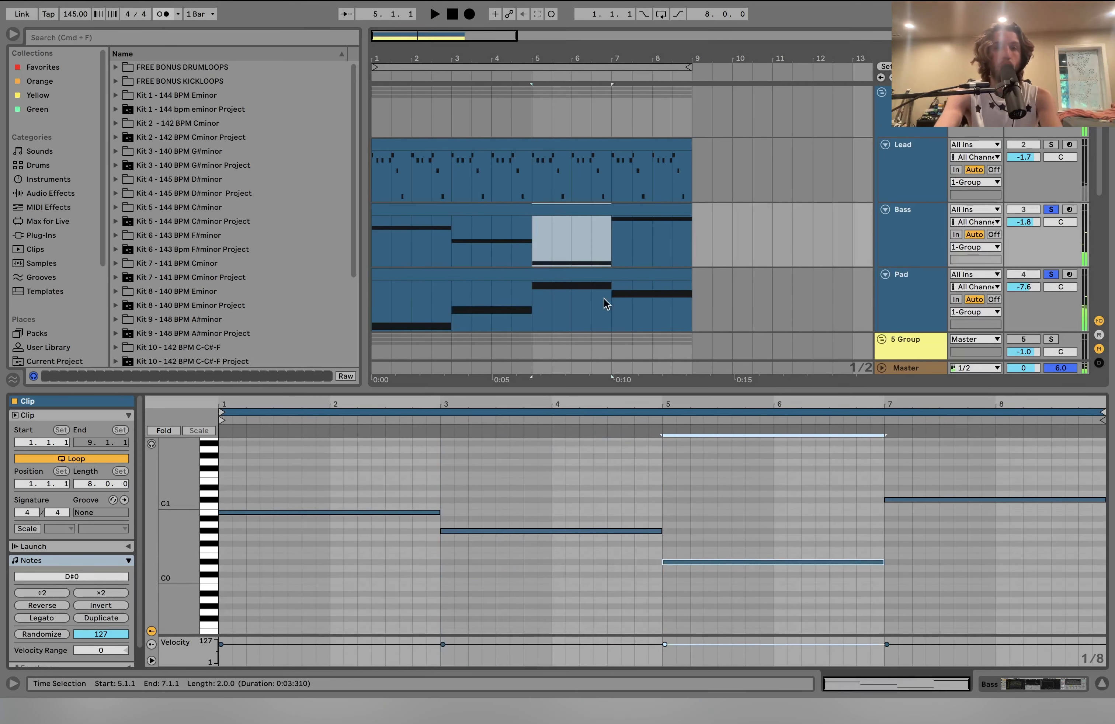
left_click(529, 320)
key("space")
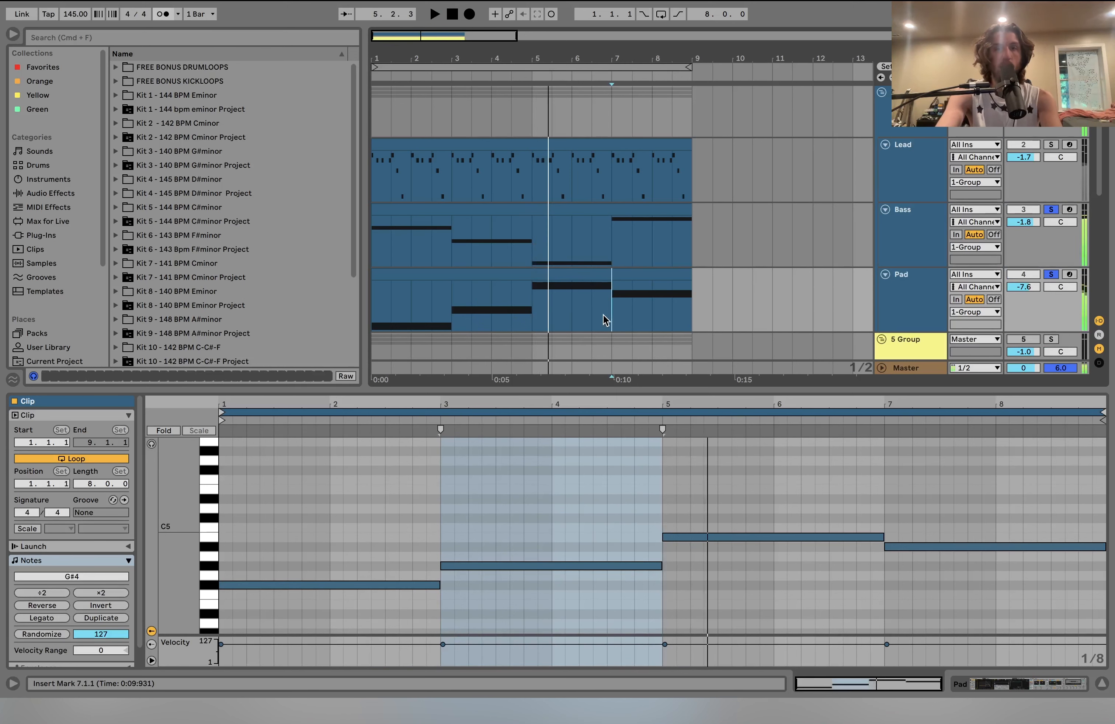
Play from bar 7 and select the Pad's A#4 note and the Bass clip's C#1 note.
left_click(610, 318)
left_click_drag(958, 502, 900, 586)
key("space")
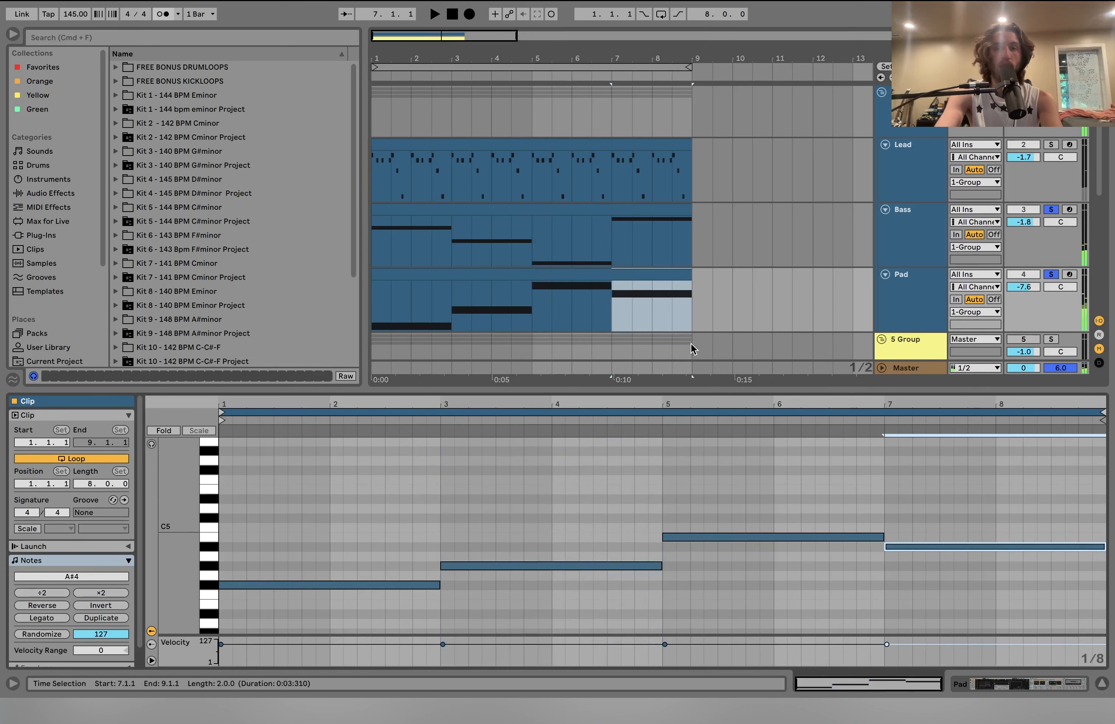
left_click(616, 204)
left_click(945, 503)
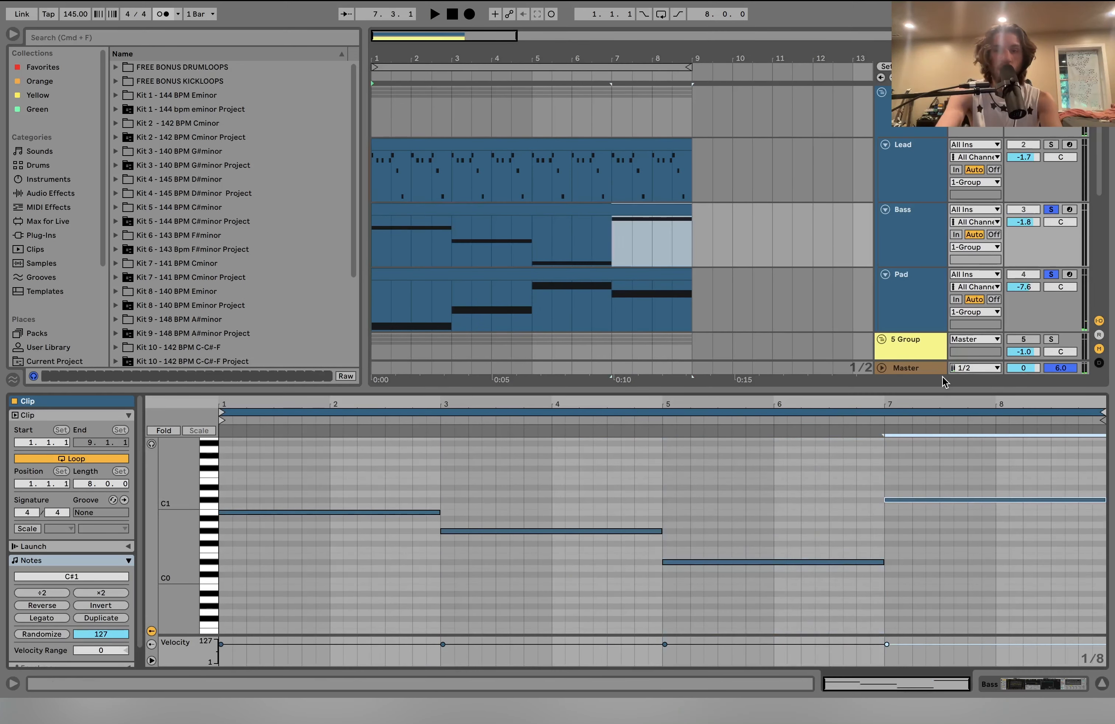
Play the Pad and Bass from the start and switch the solo to the whole blue track group.
left_click(915, 239)
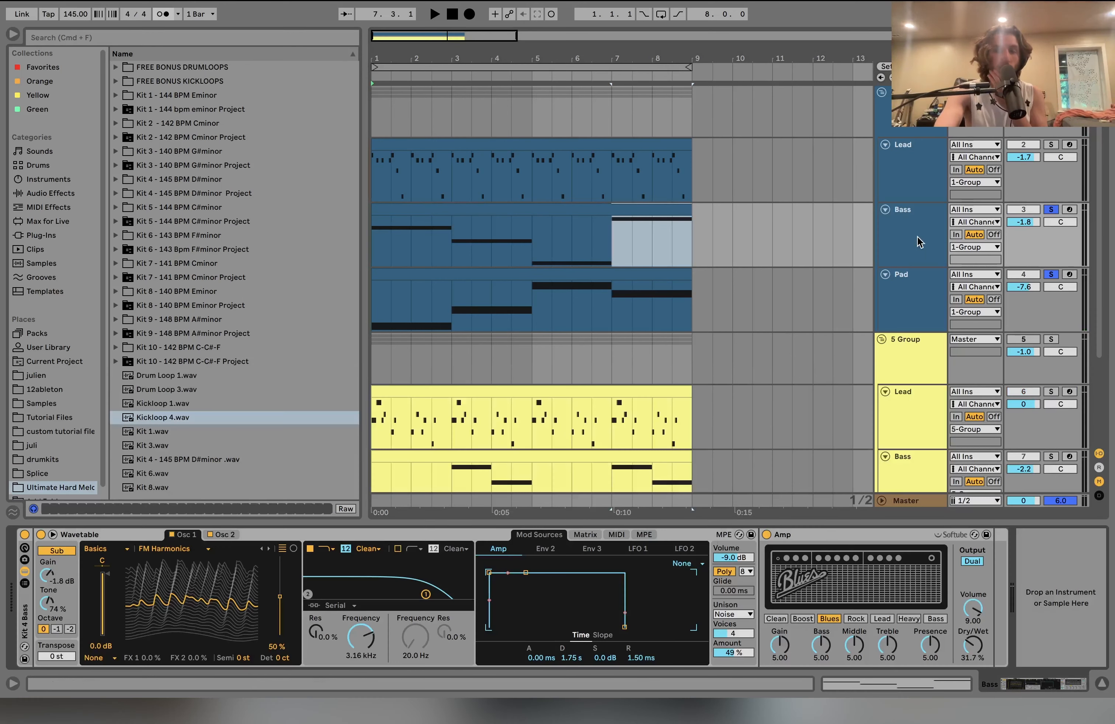
left_click(648, 274)
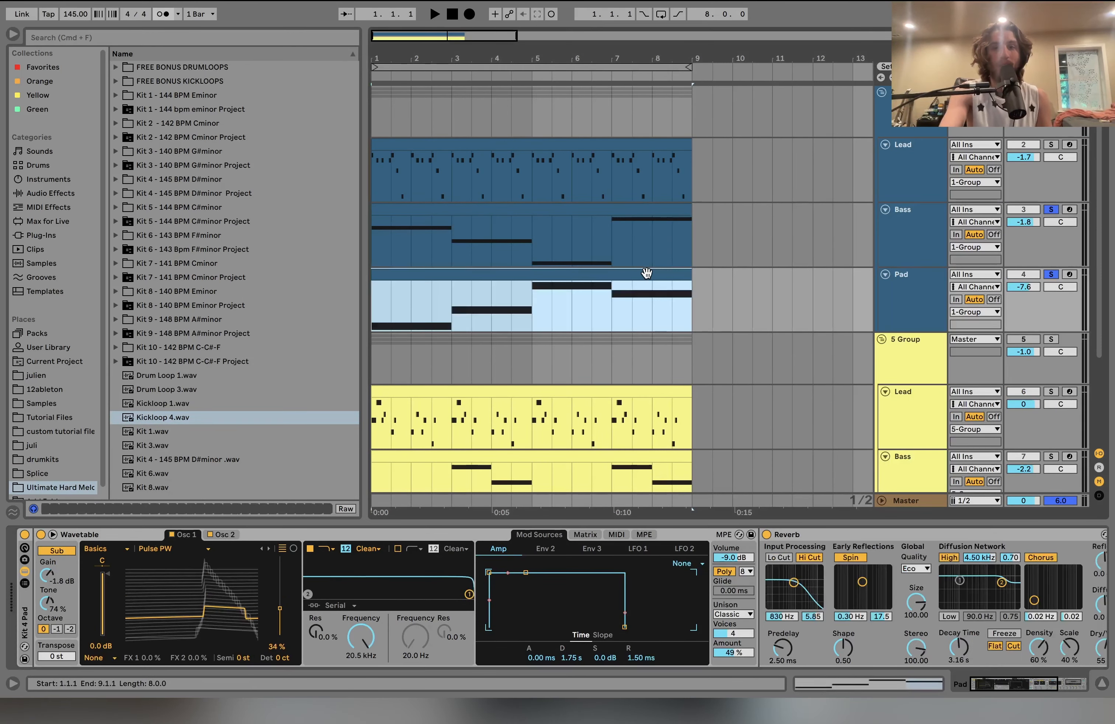
key("space")
left_click(1051, 92)
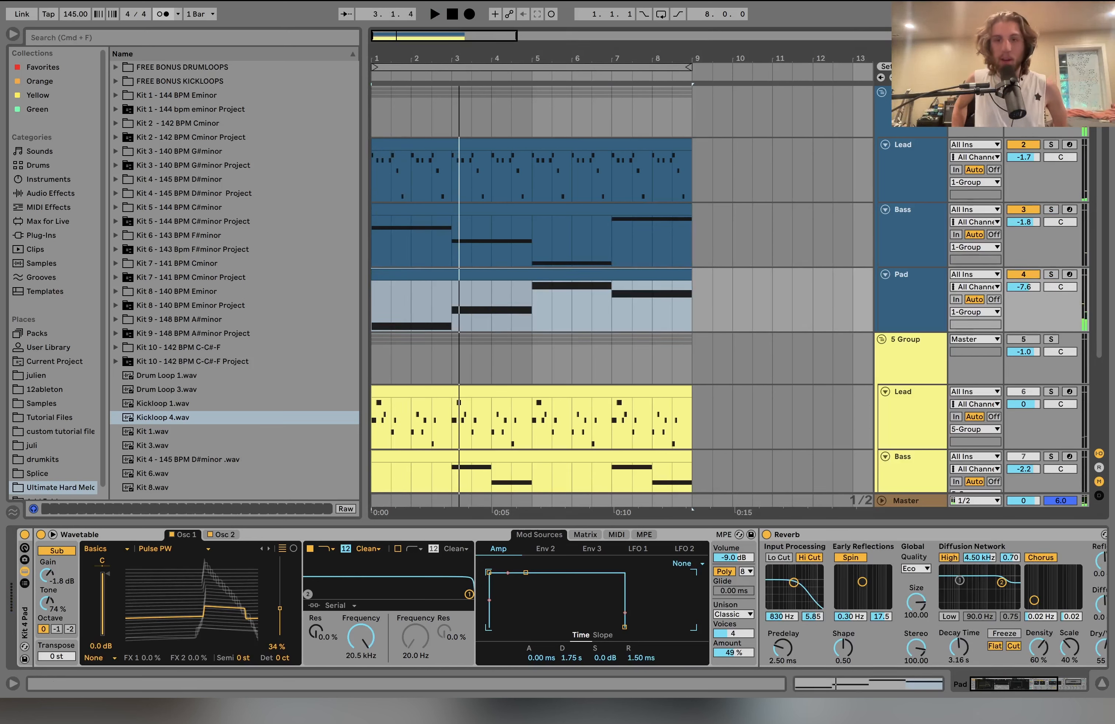
Add Drum Loop 3.wav on its own track below the blue group, set its volume to -2.2 dB, and play it soloed.
key("super+t")
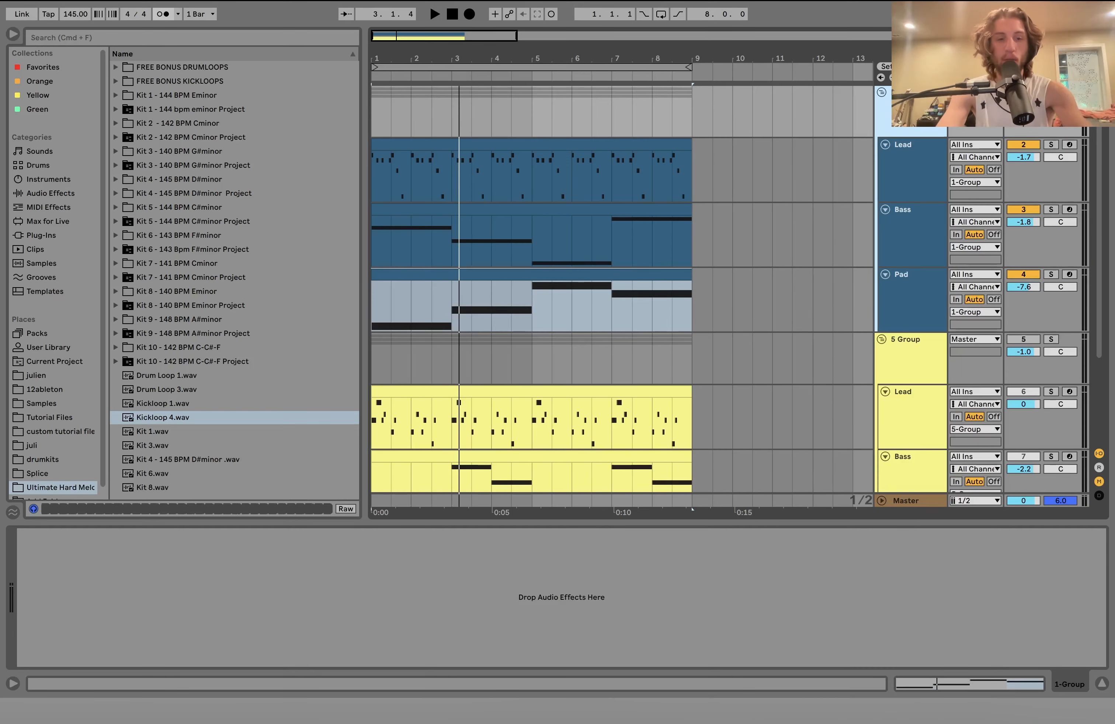
left_click_drag(162, 389, 376, 385)
left_click(1051, 339)
left_click_drag(1023, 351, 1031, 350)
key("space")
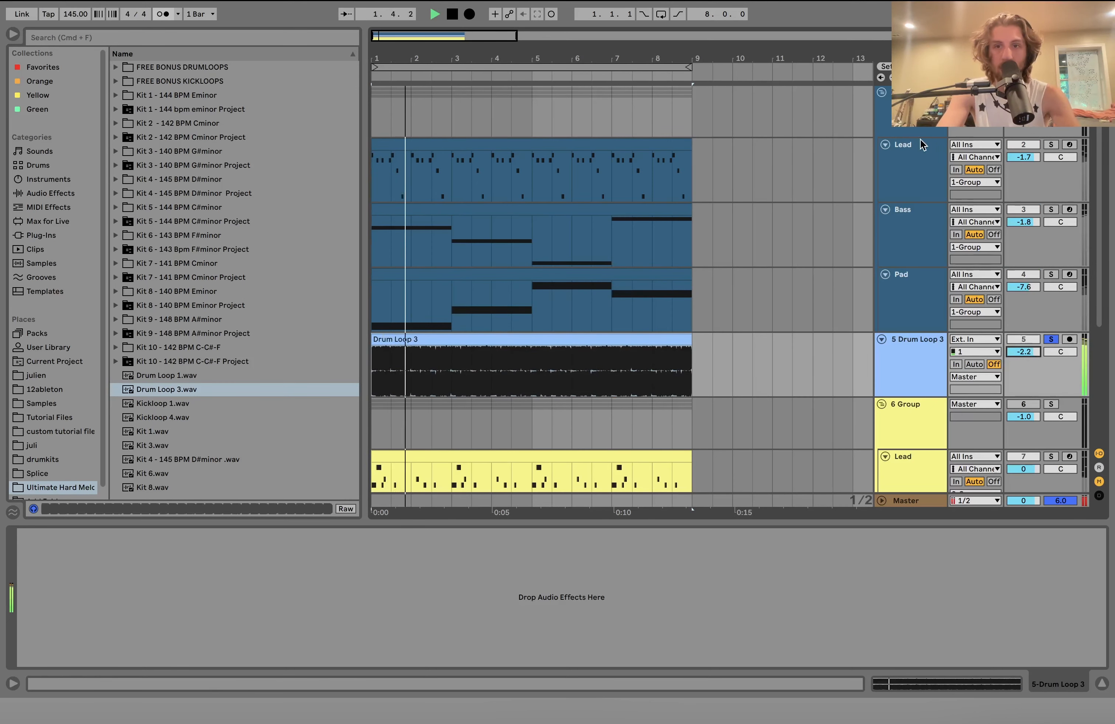
Solo the blue group and add an Auto Filter to it, set to high-pass at about 190 Hz.
left_click(917, 113)
left_click(1051, 92)
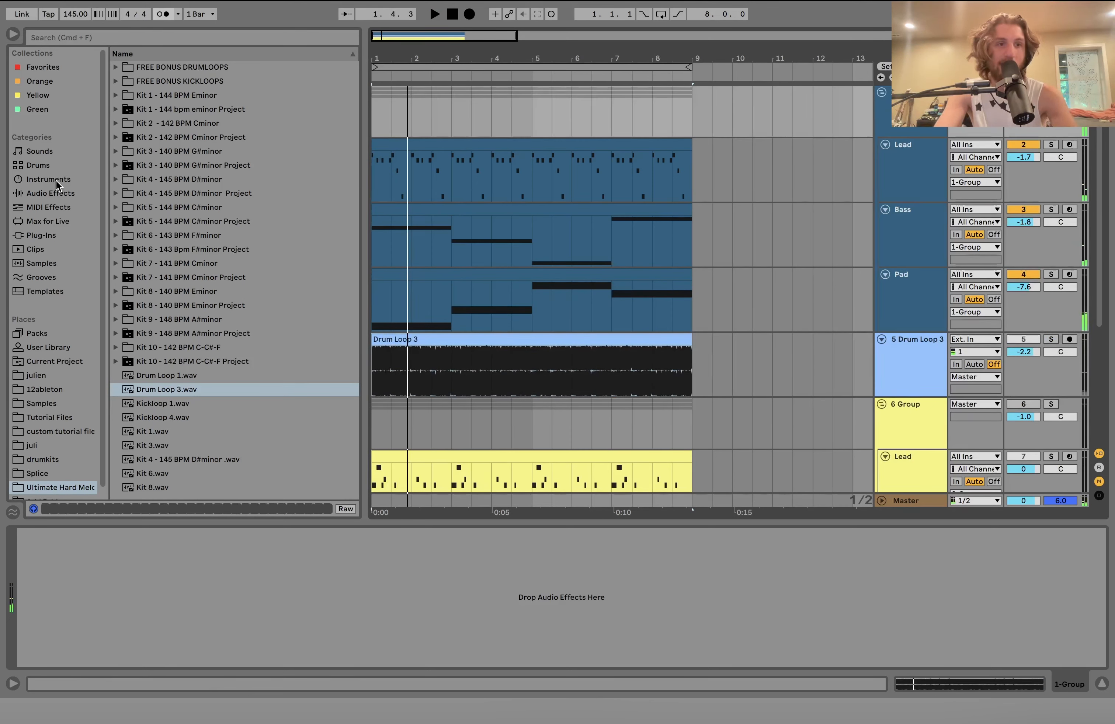
left_click(61, 194)
scroll(164, 110, "up", 2)
double_click(159, 109)
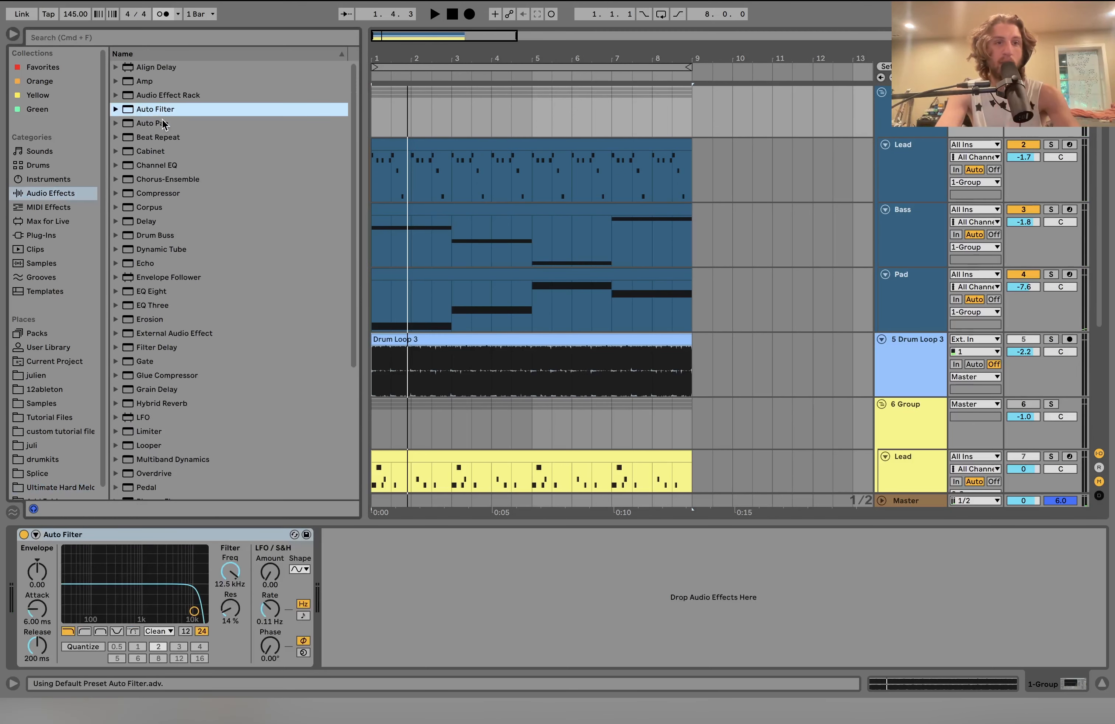
left_click(84, 631)
left_click_drag(194, 611, 108, 613)
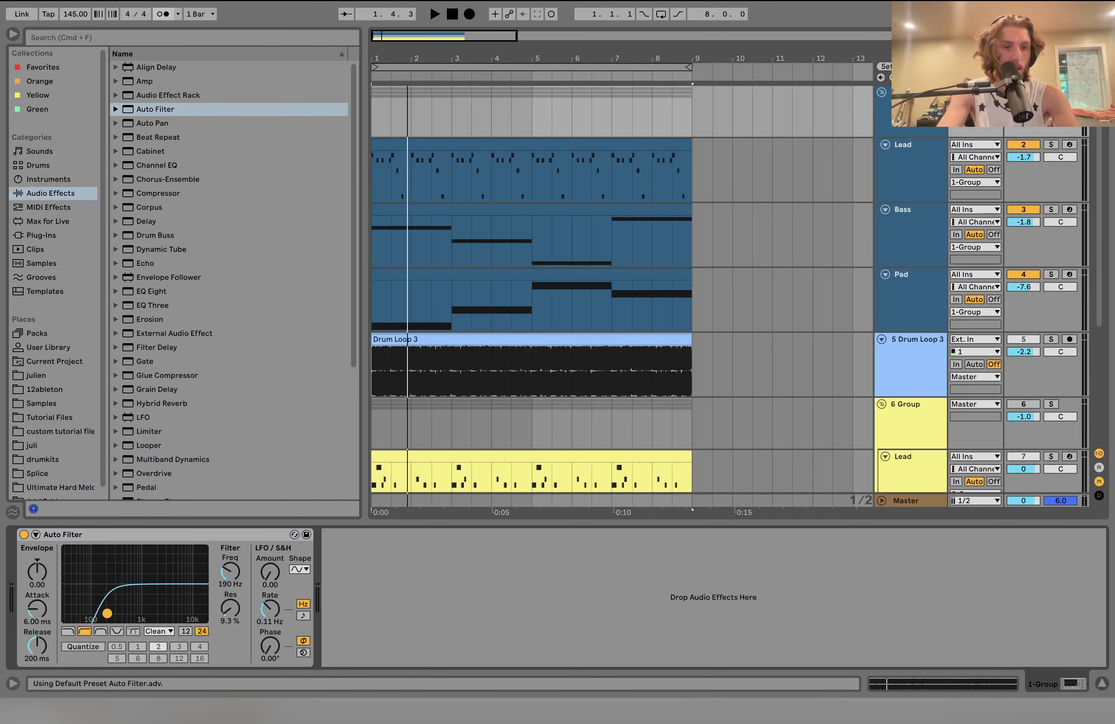
Play the group with Drum Loop 3 also soloed and lower the Auto Filter's cutoff to about 83.8 Hz.
key("space")
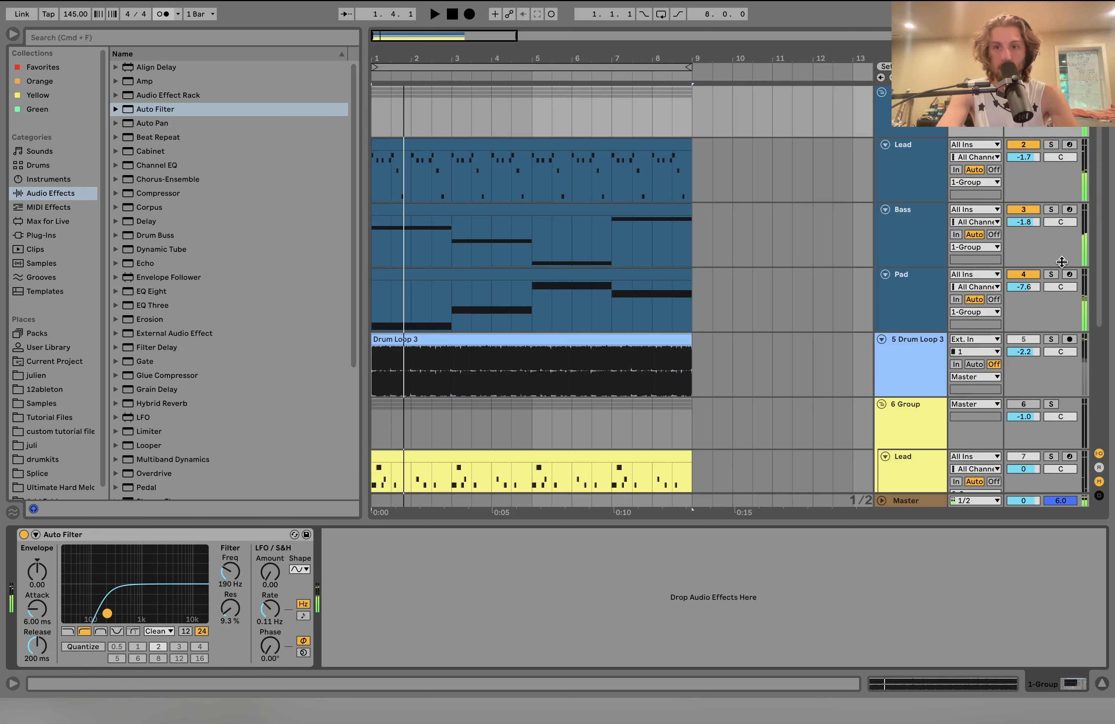
left_click(1051, 339)
key("space")
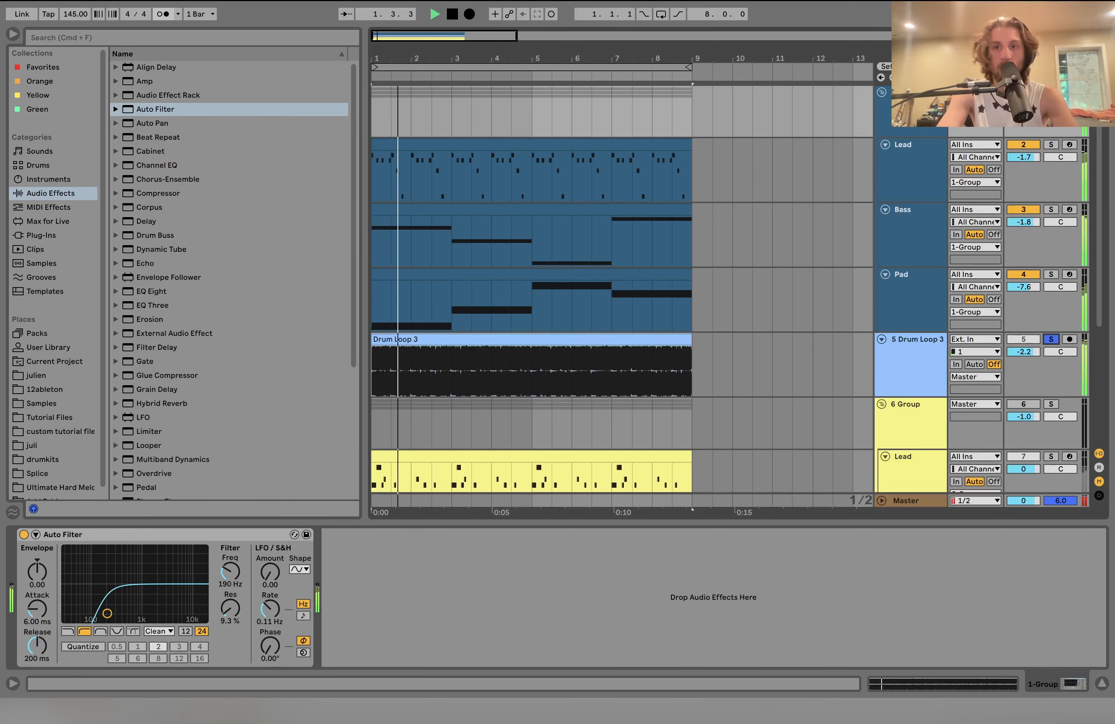
left_click(911, 112)
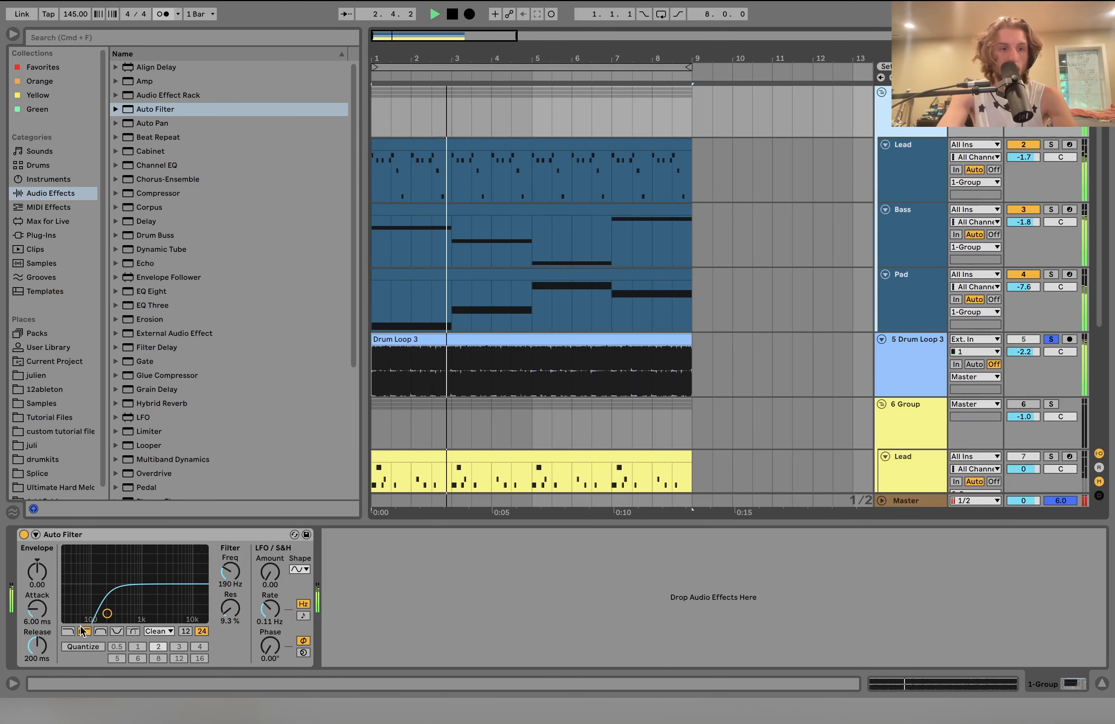
left_click_drag(107, 613, 91, 611)
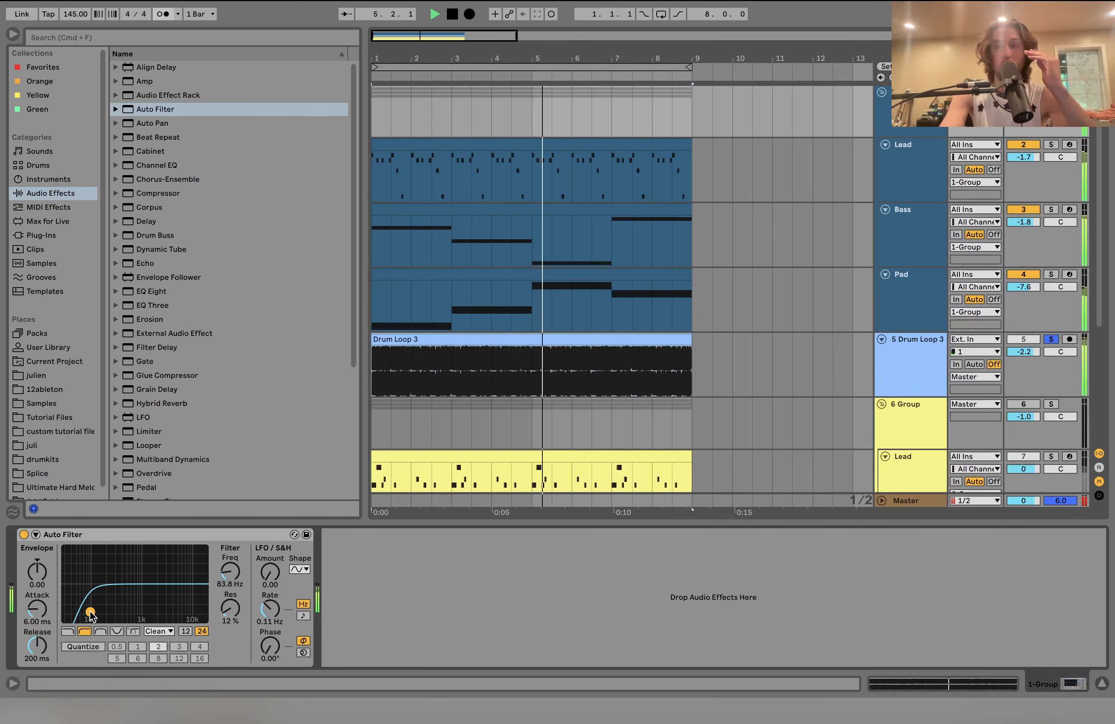
key("space")
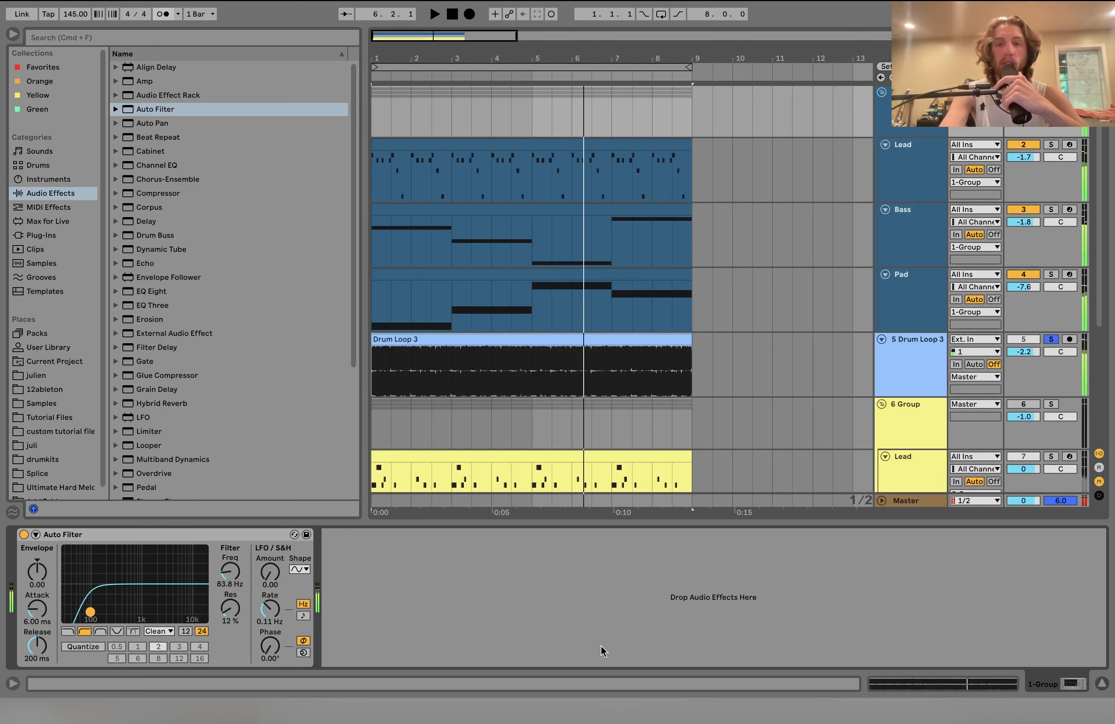
Delete the Drum Loop 3 track and remove the Auto Filter from the blue group.
left_click(898, 358)
key("Delete")
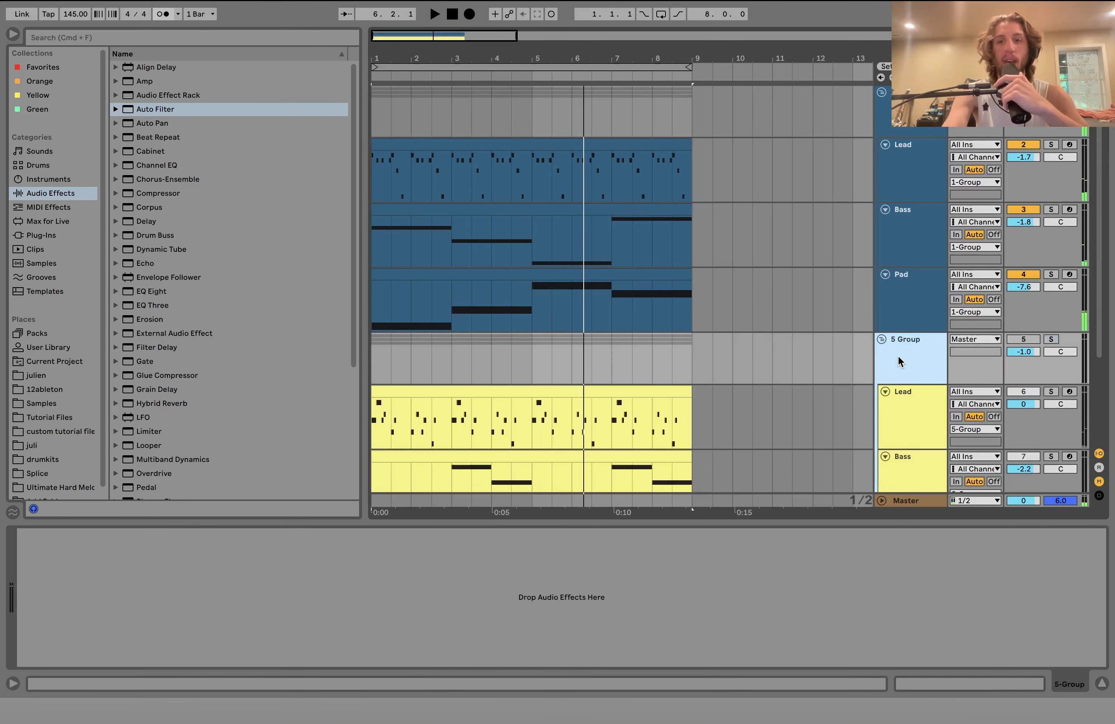
left_click(906, 128)
left_click(203, 531)
key("Delete")
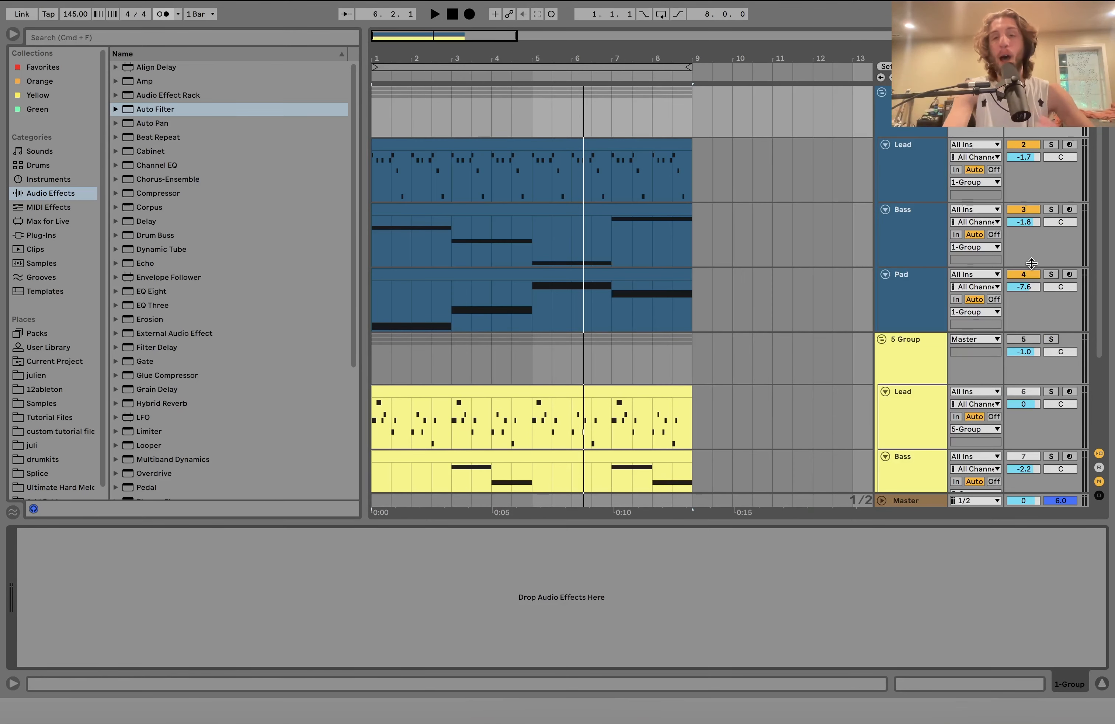
Show the blue group's Lead track devices.
left_click(913, 195)
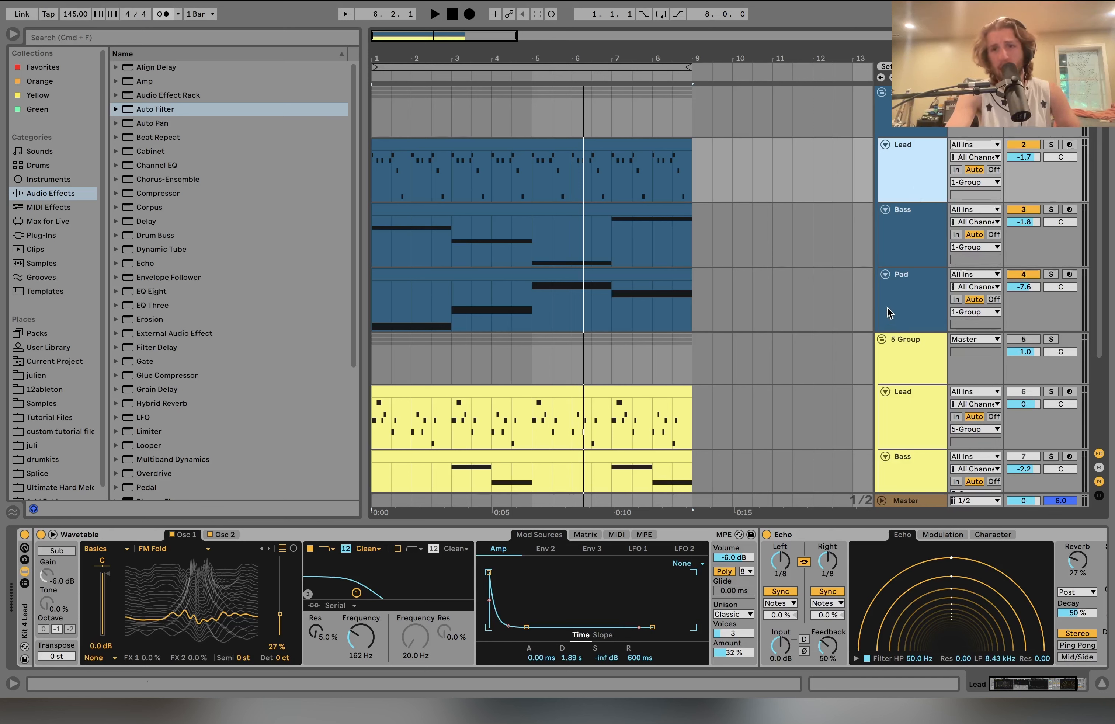
Solo and play the blue group's Lead, and examine both of its Wavetable oscillators.
left_click(1050, 145)
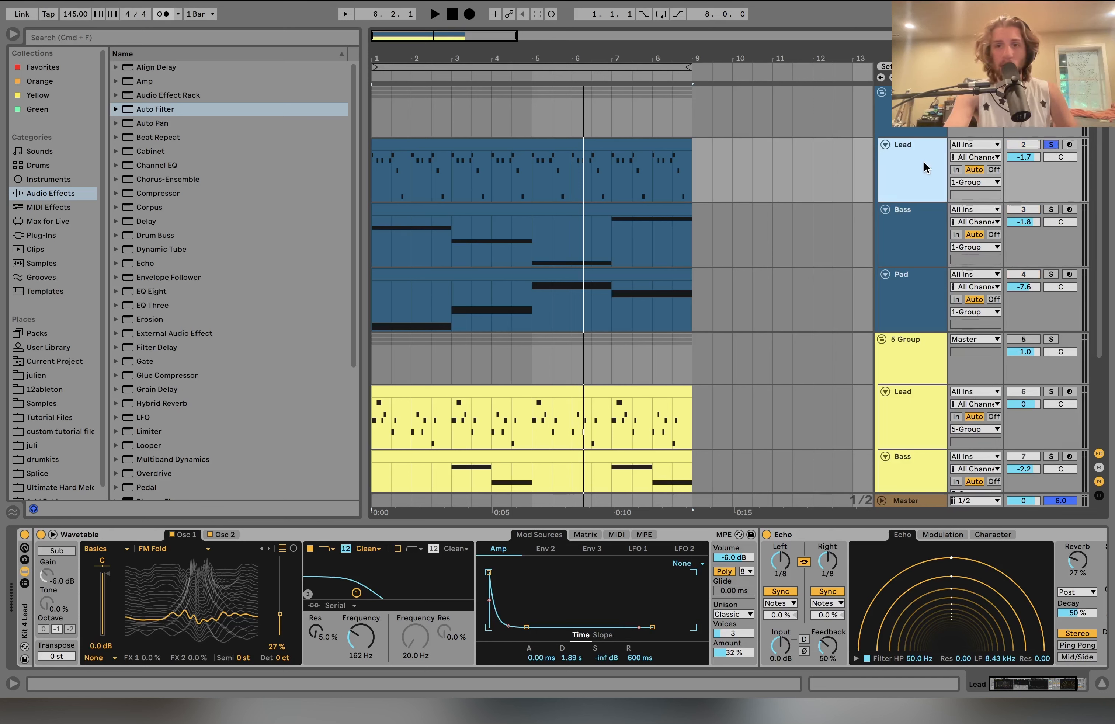
key("space")
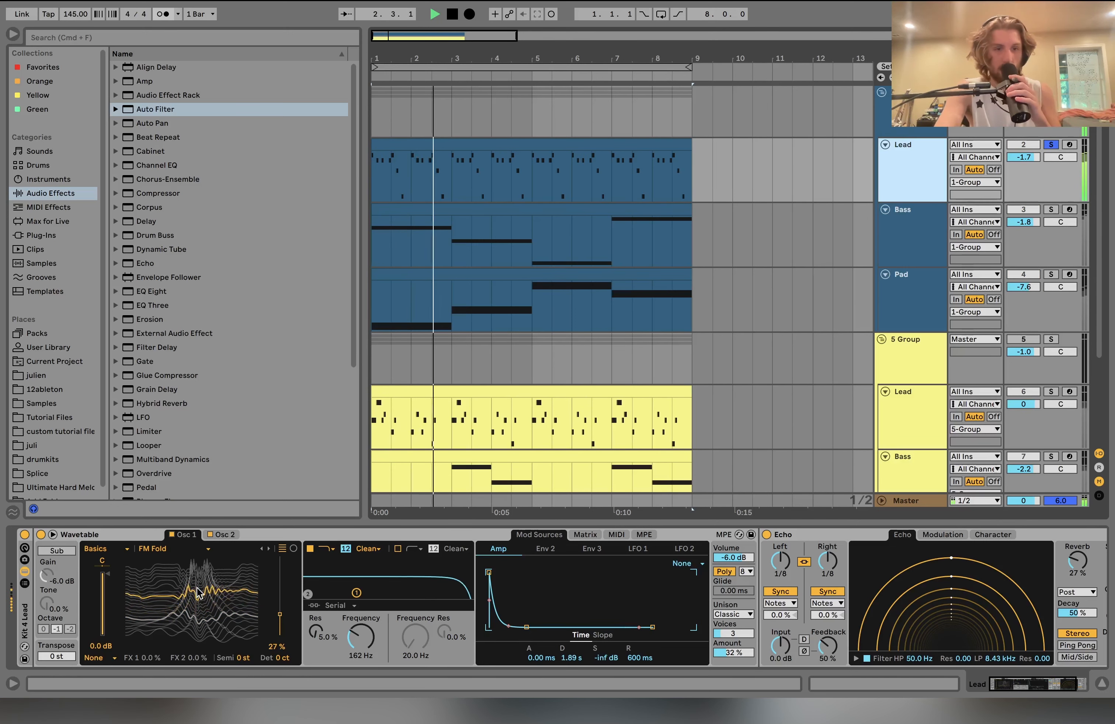
key("space")
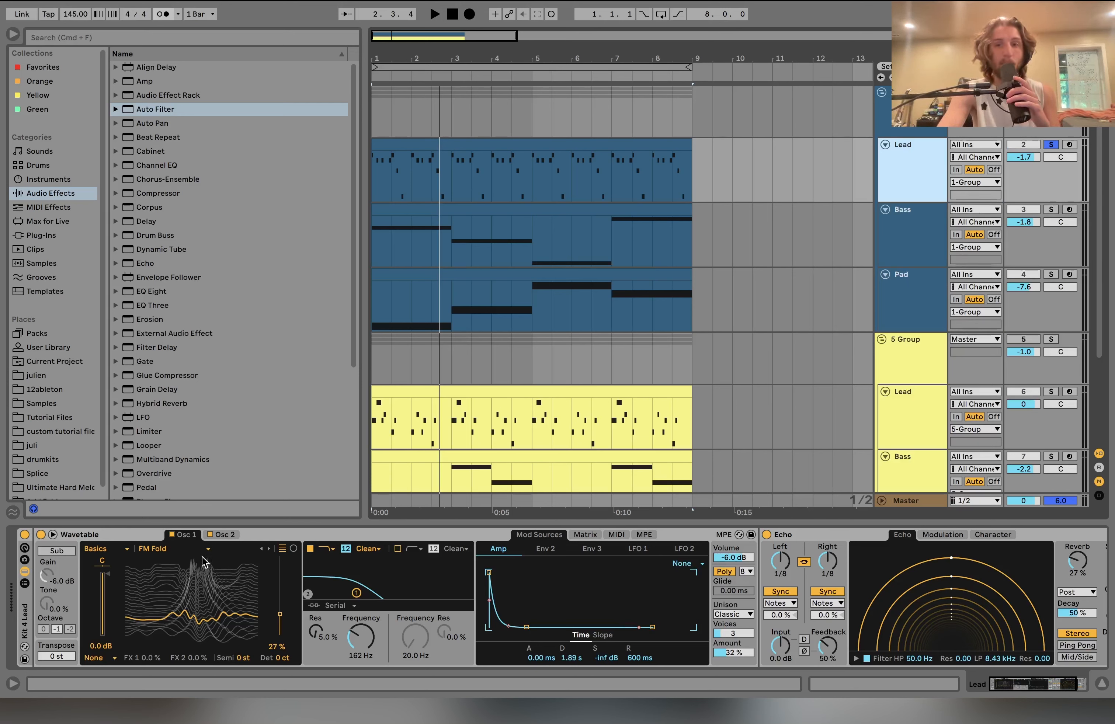
left_click(232, 536)
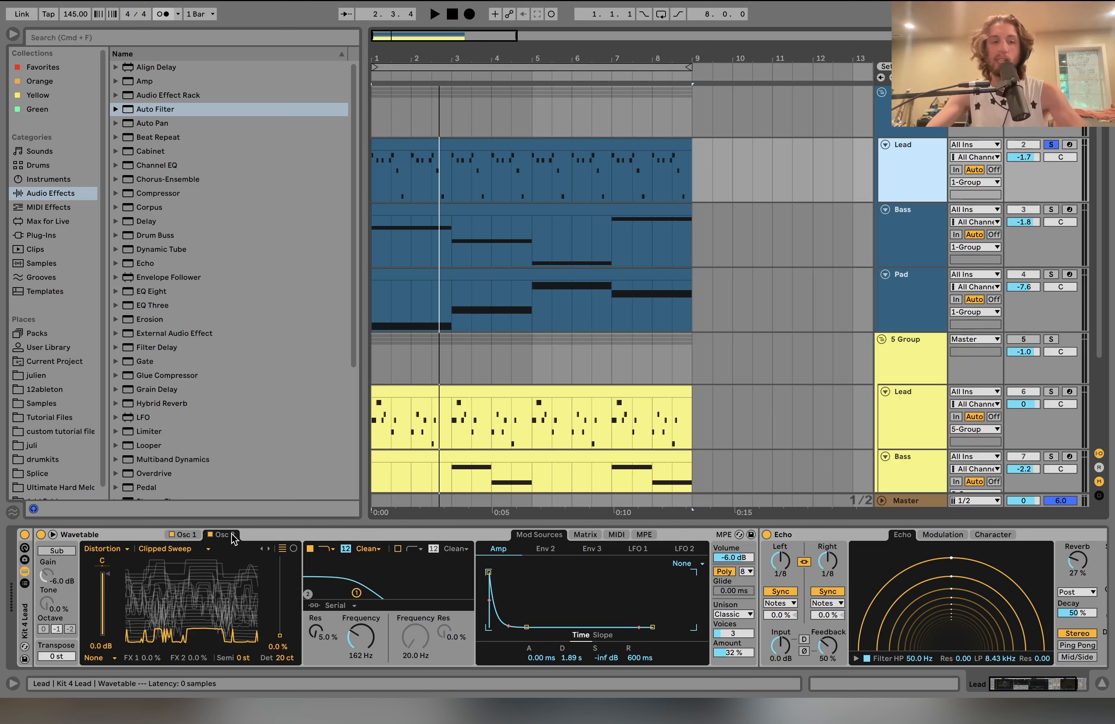
left_click(200, 535)
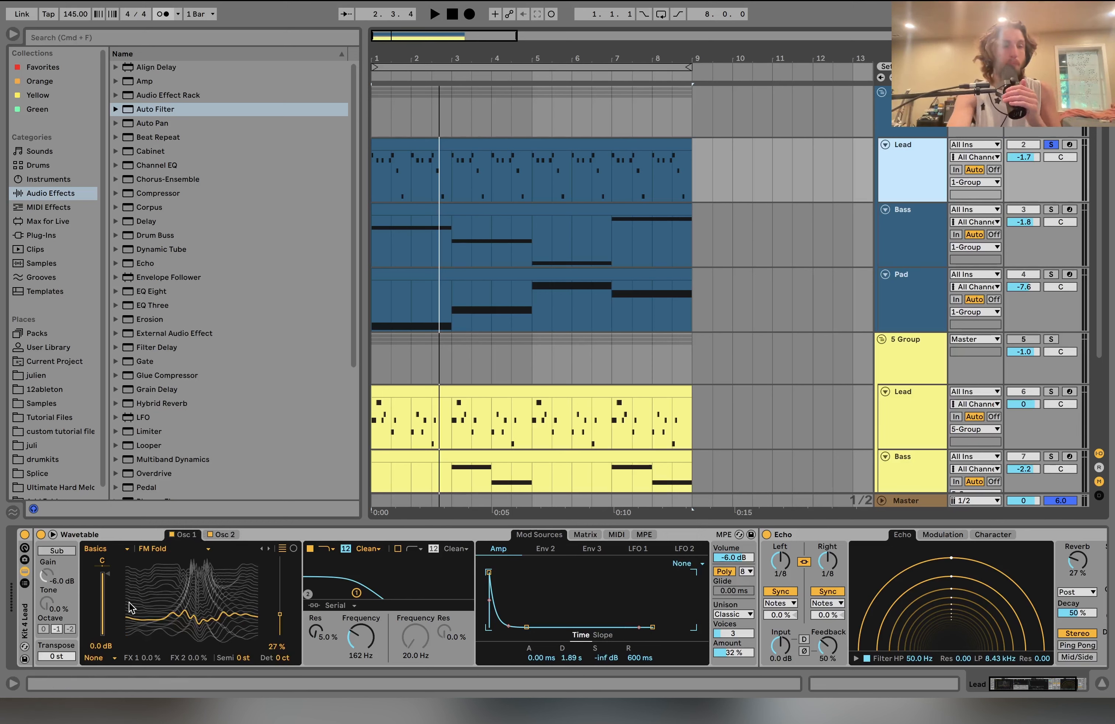
left_click(221, 535)
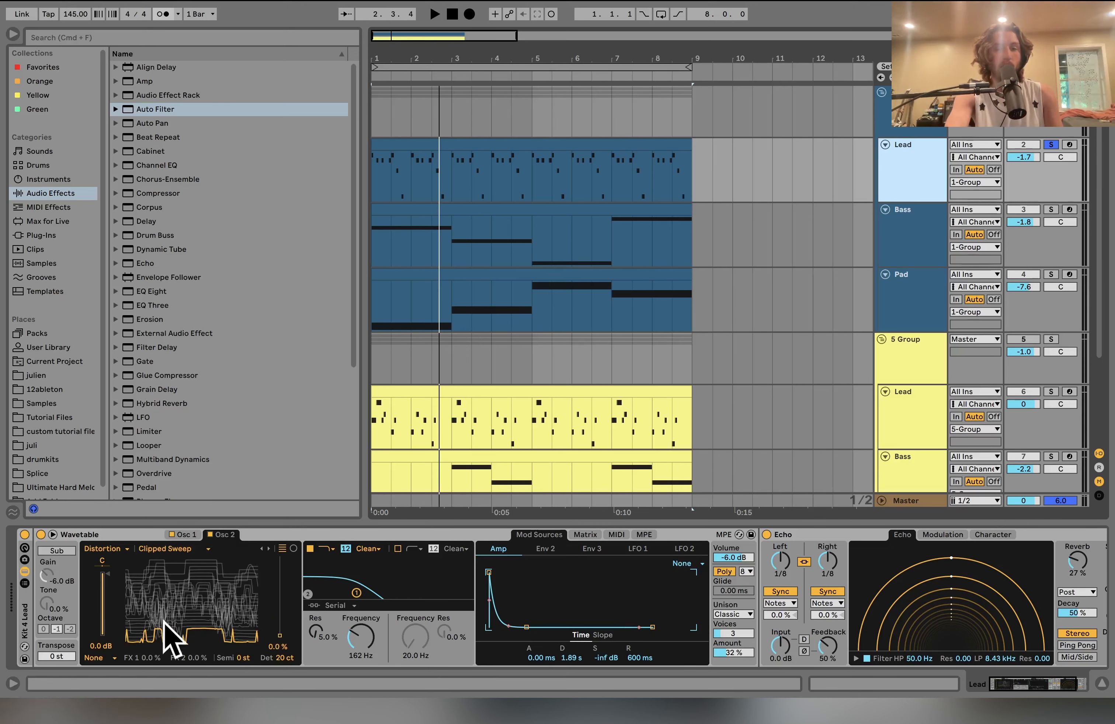
Examine the Lead's Wavetable modulation matrix and amp envelope, playing the Lead to watch the modulation on both oscillators.
left_click(591, 535)
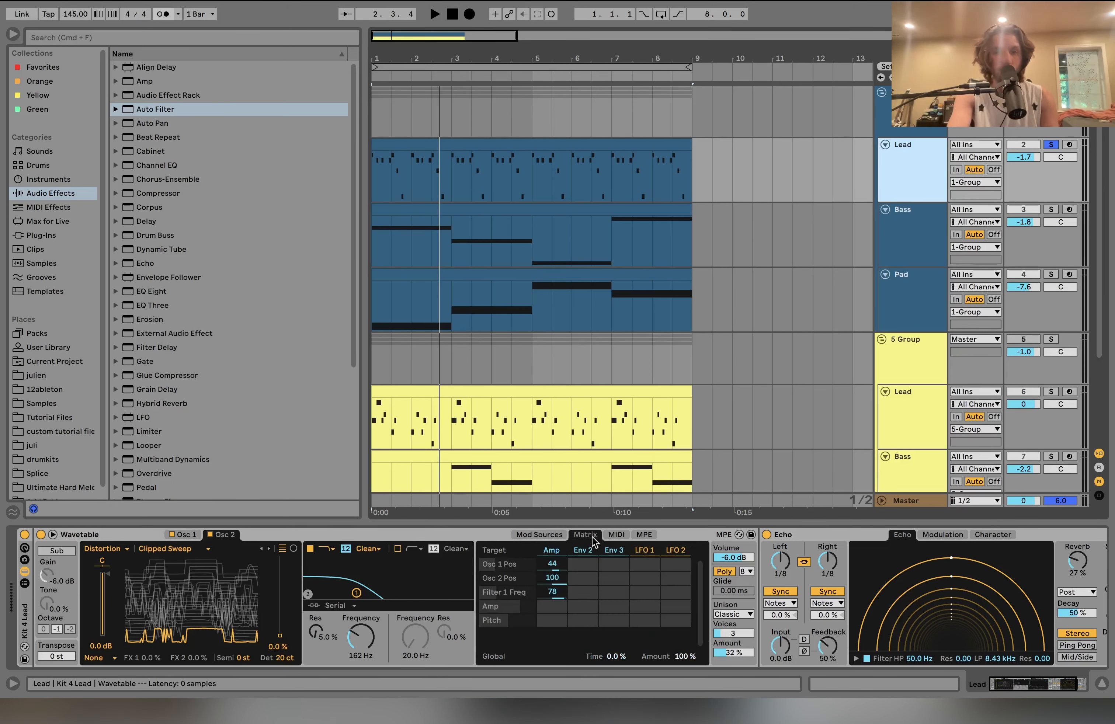
left_click(554, 550)
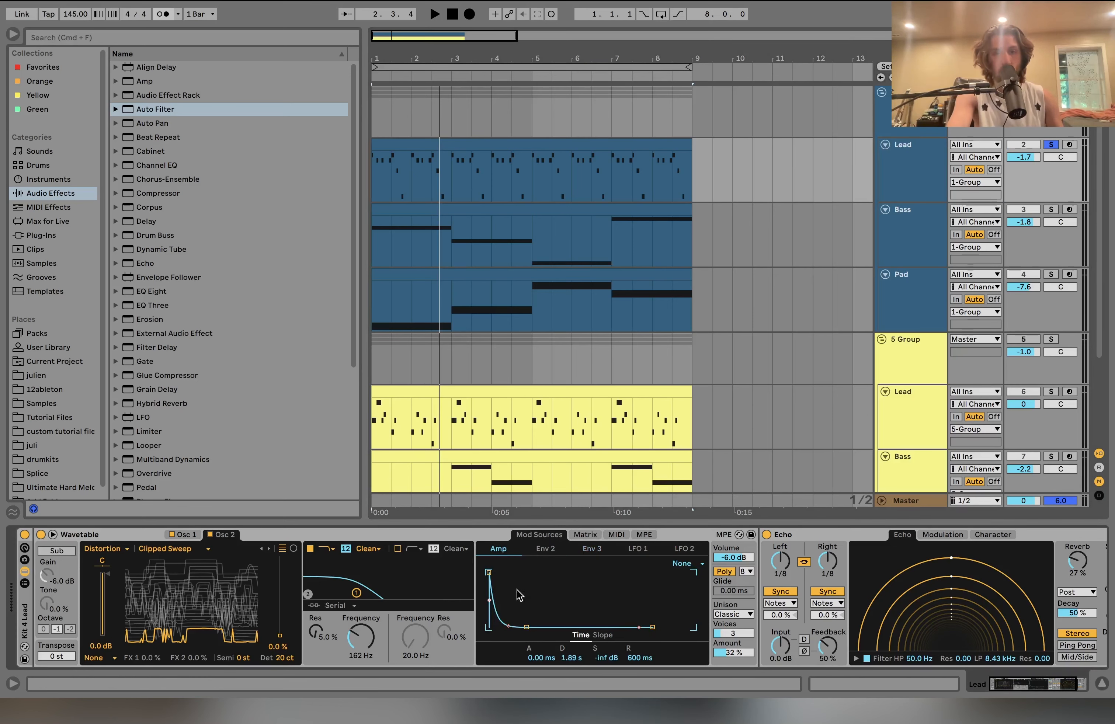
left_click(585, 535)
key("space")
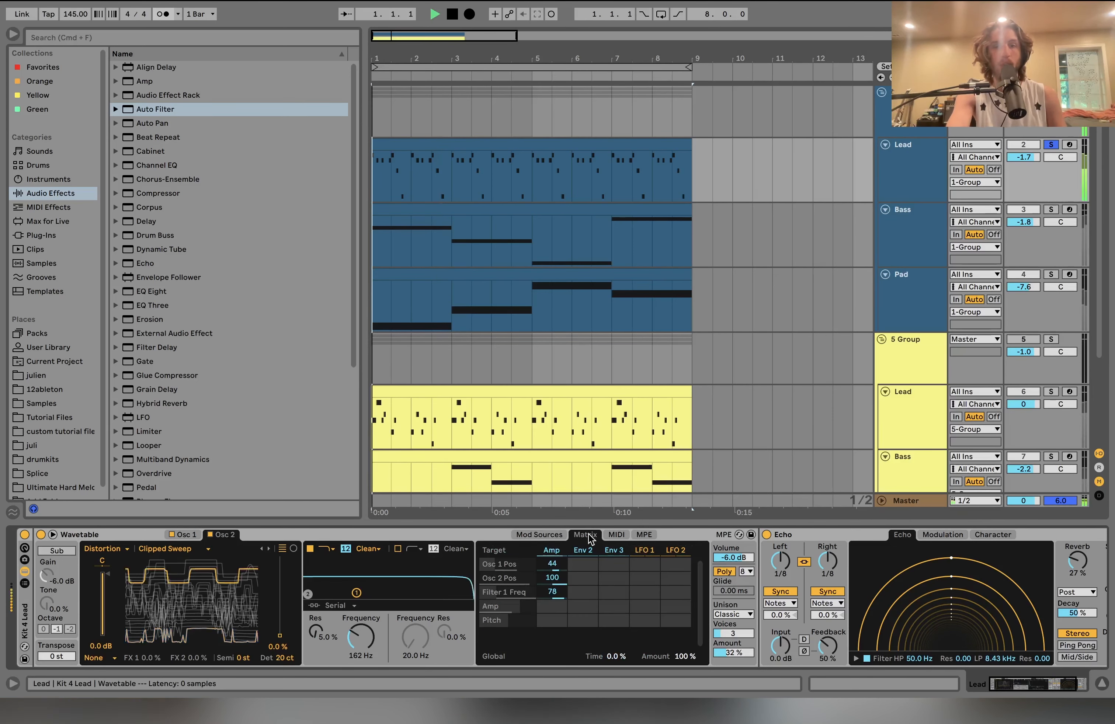
key("space")
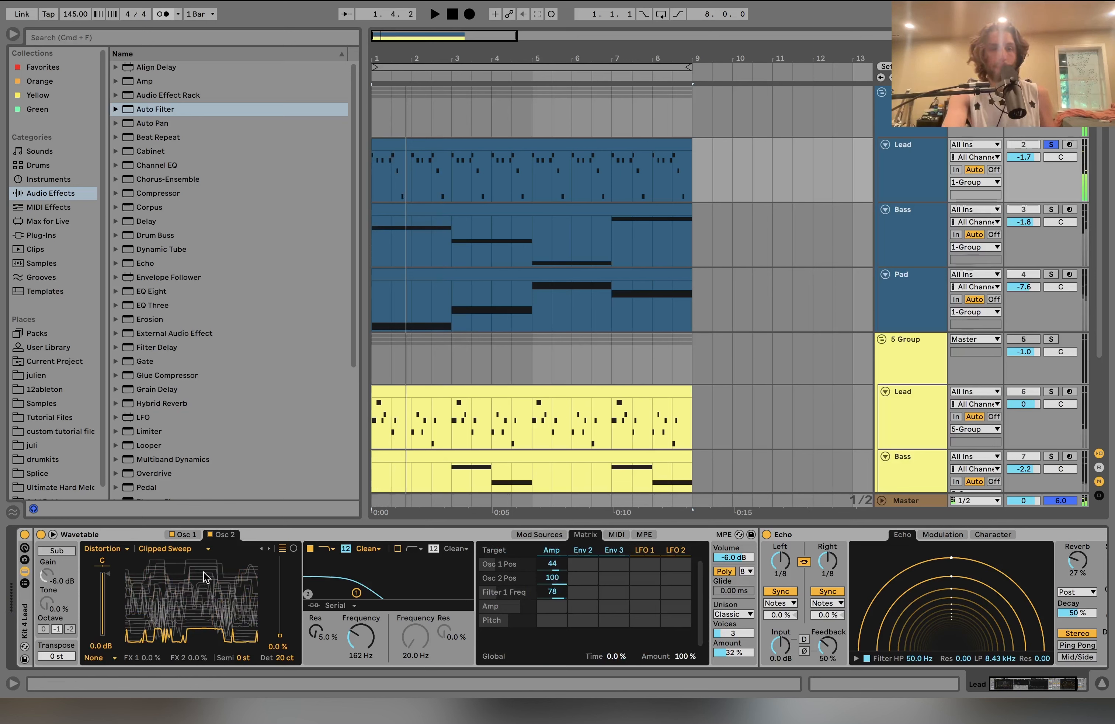
left_click(183, 536)
key("space")
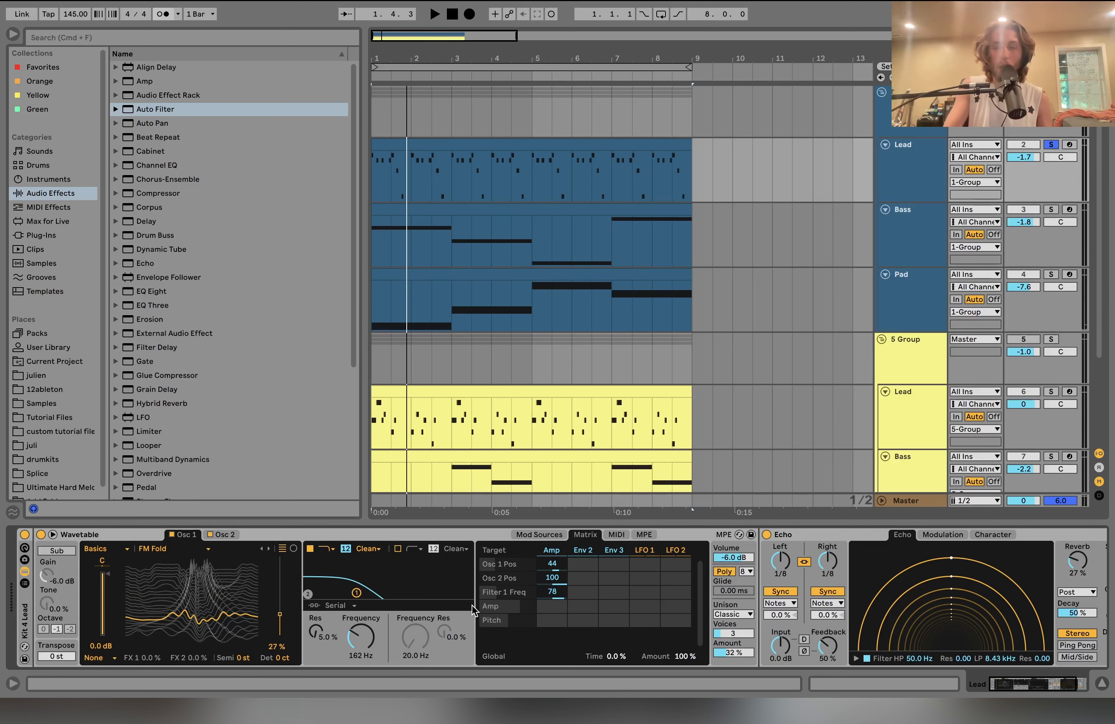
key("space")
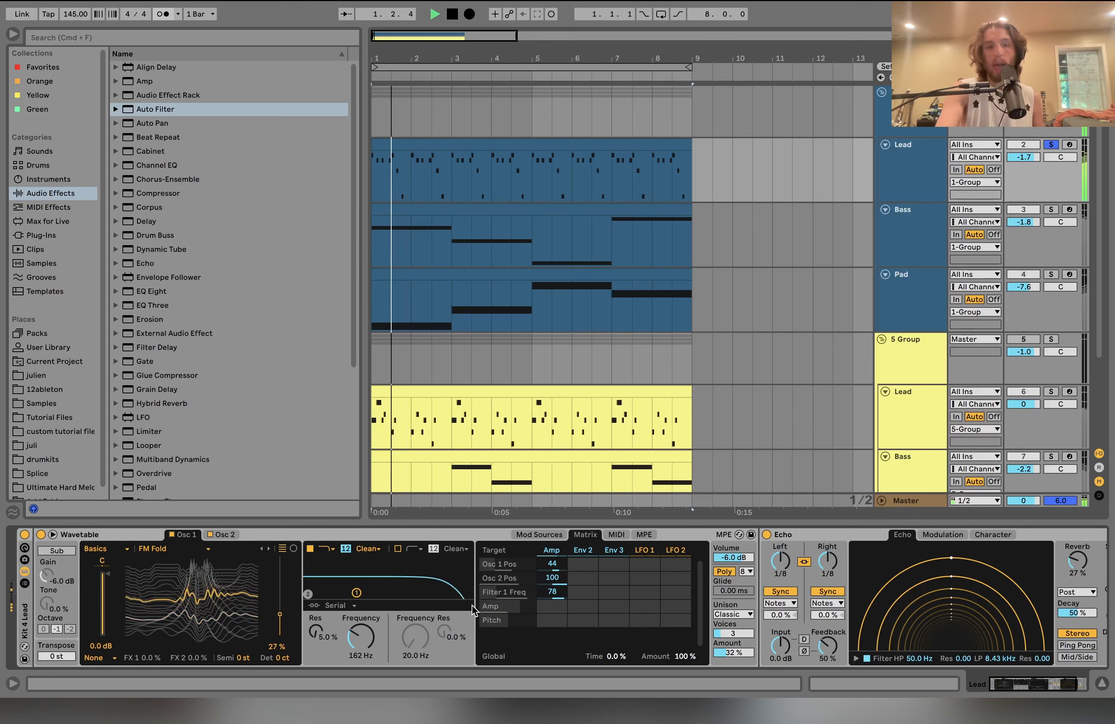
scroll(472, 605, "right", 3)
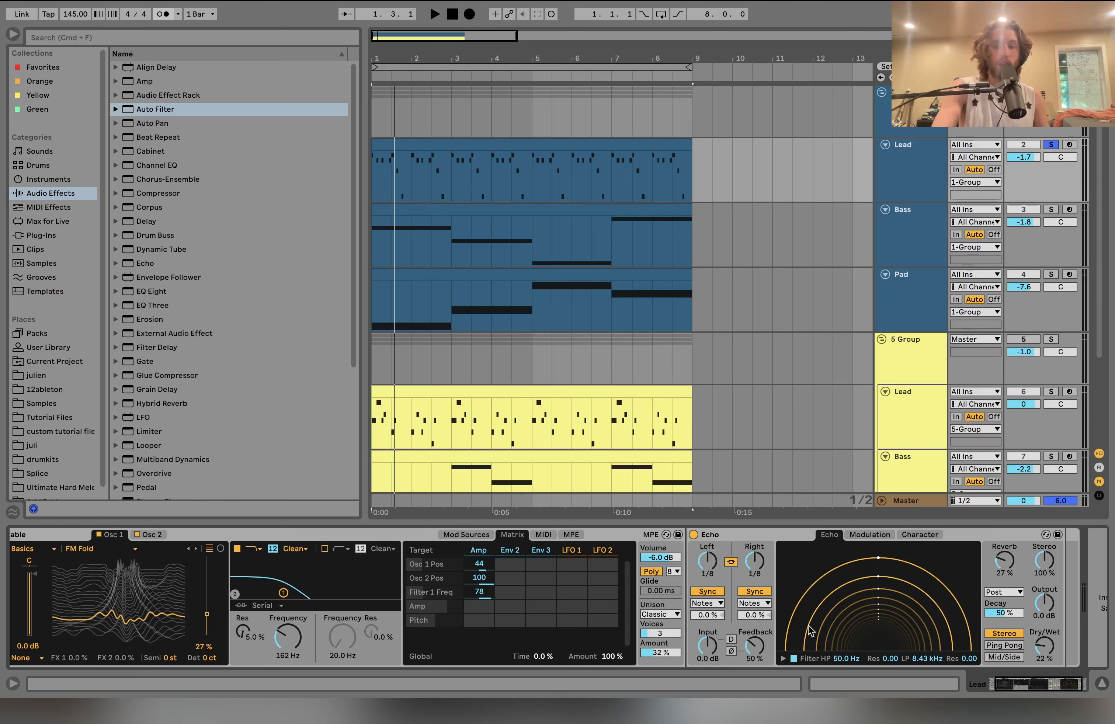
scroll(704, 551, "left", 3)
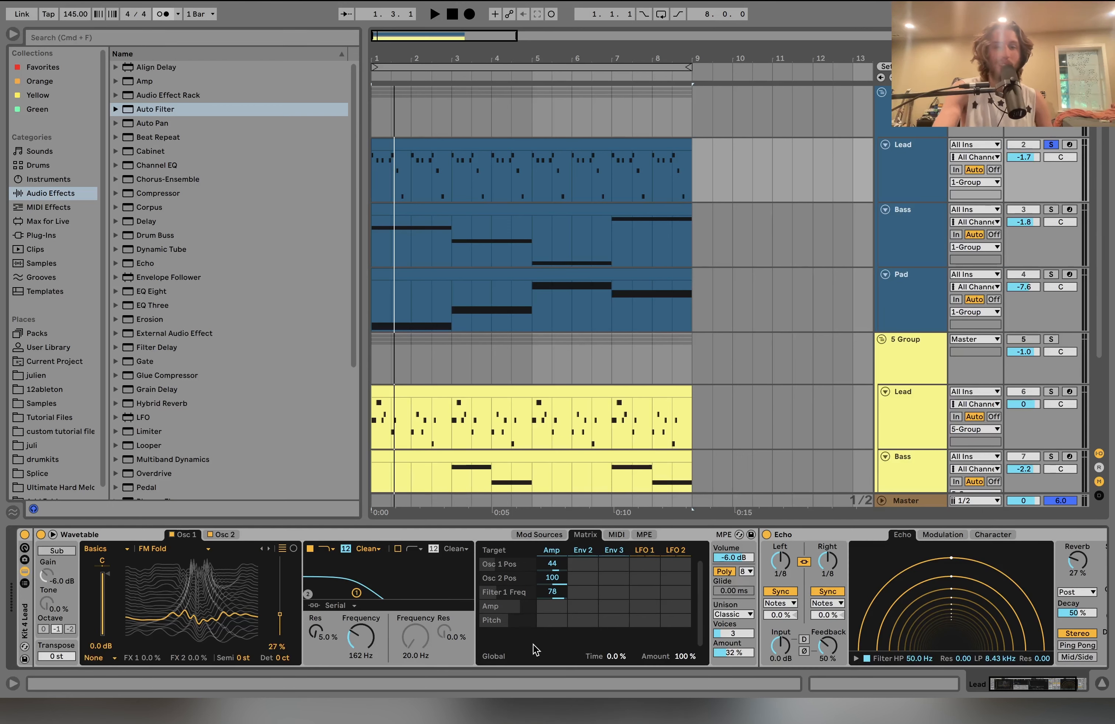
scroll(711, 595, "right", 5)
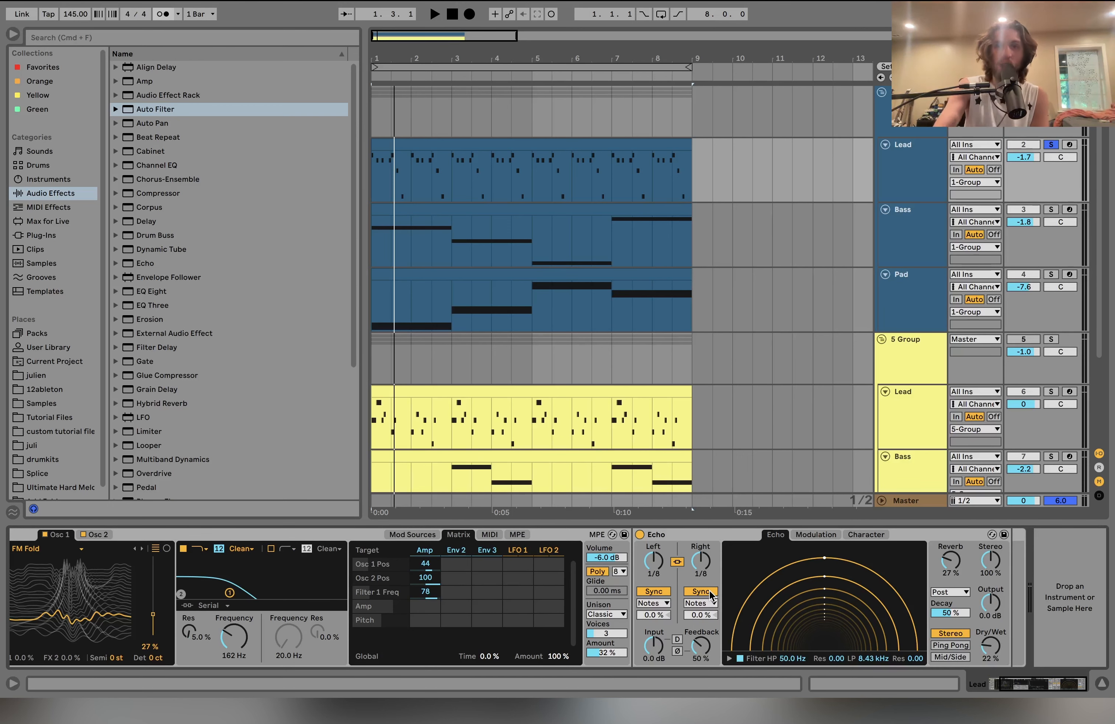
Solo and play the blue group's Bass, and examine its Wavetable and Amp devices, including the second oscillator.
left_click(1052, 210)
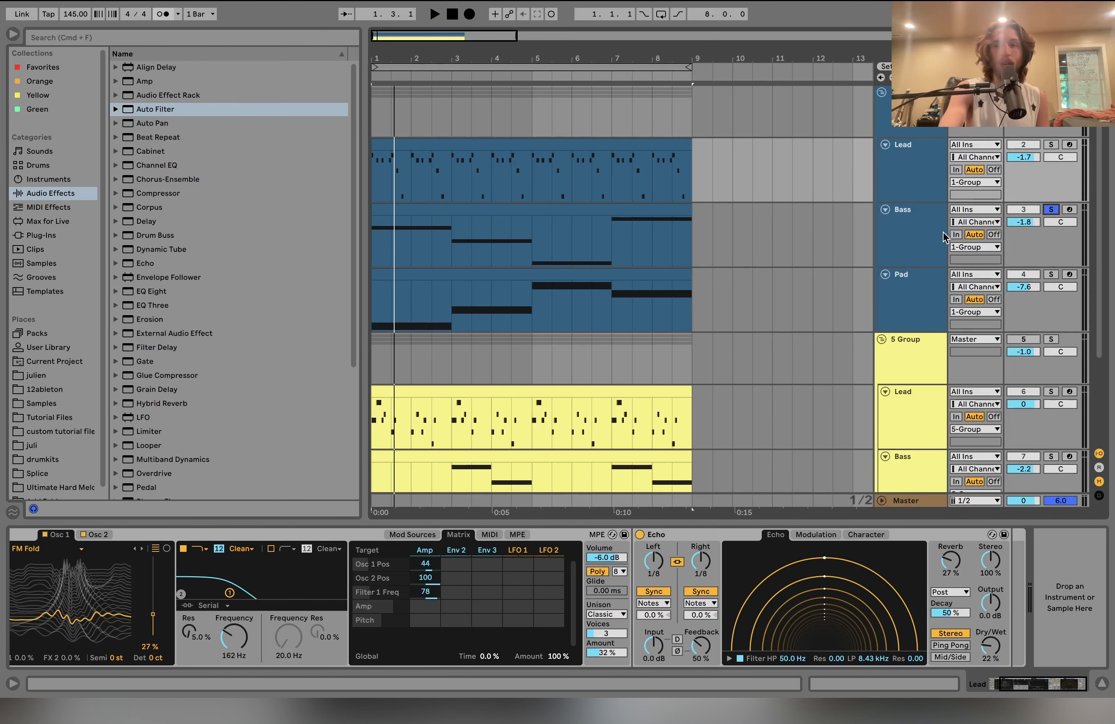
left_click(936, 239)
key("space")
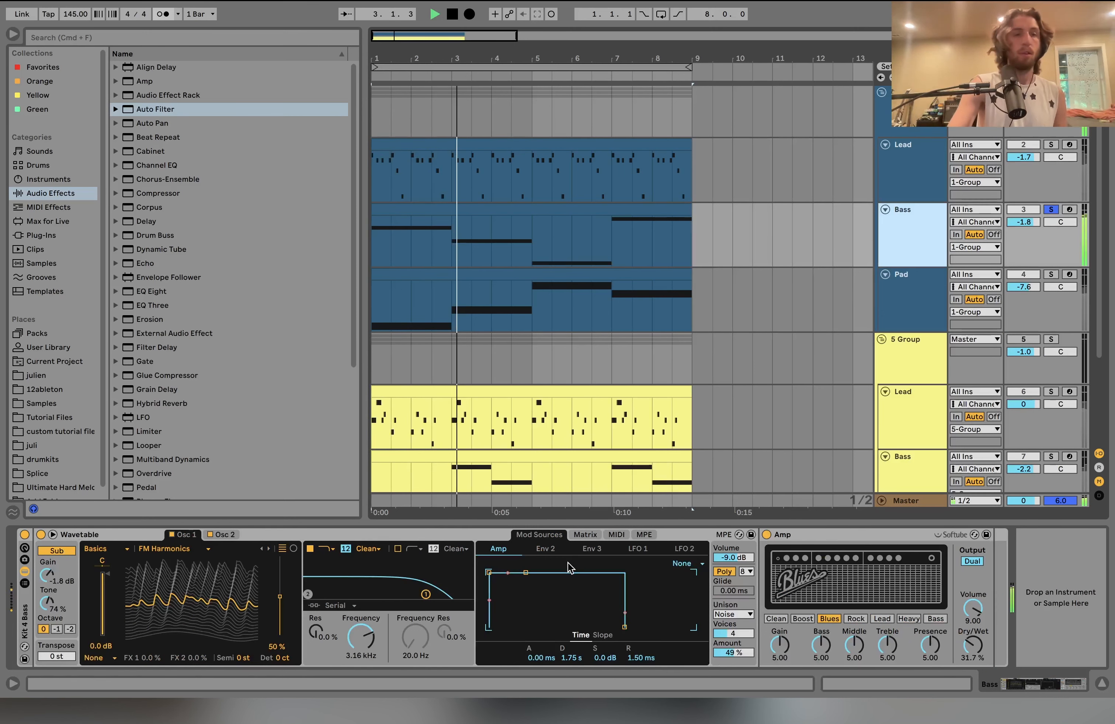
key("space")
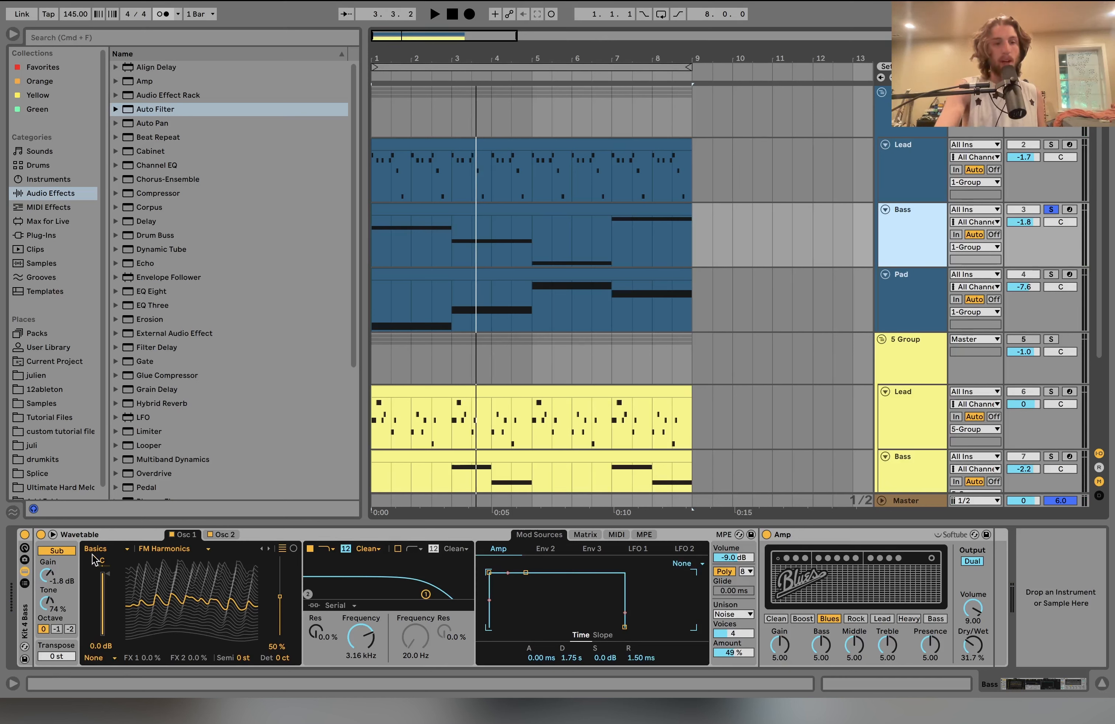
left_click(221, 535)
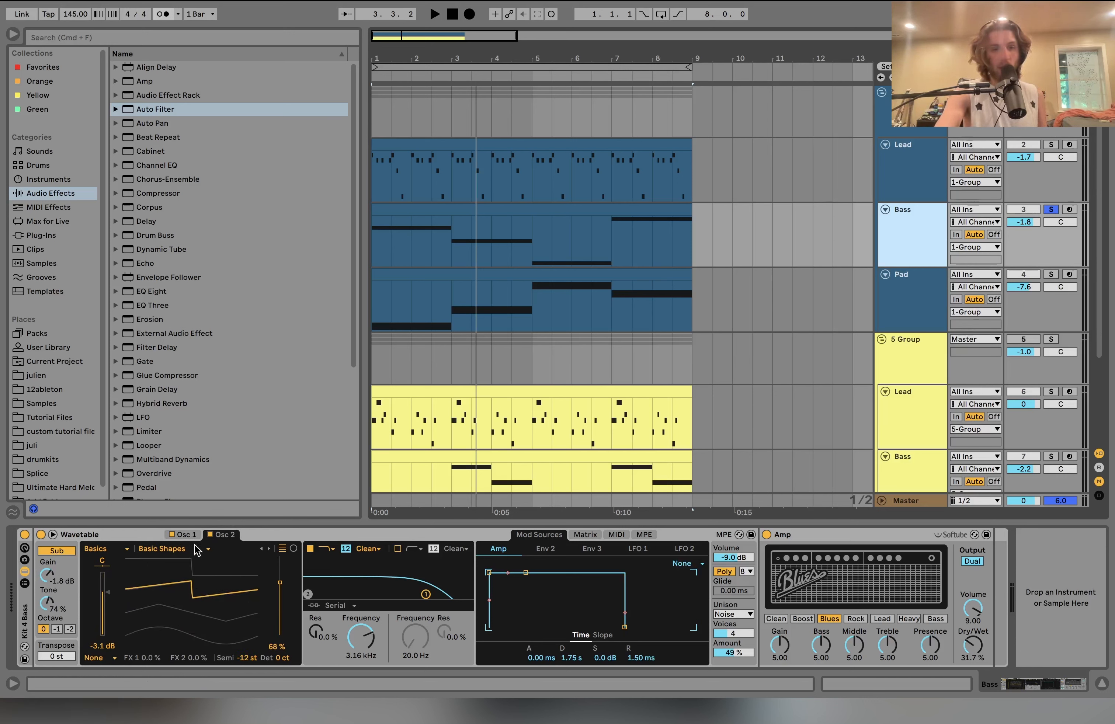
key("space")
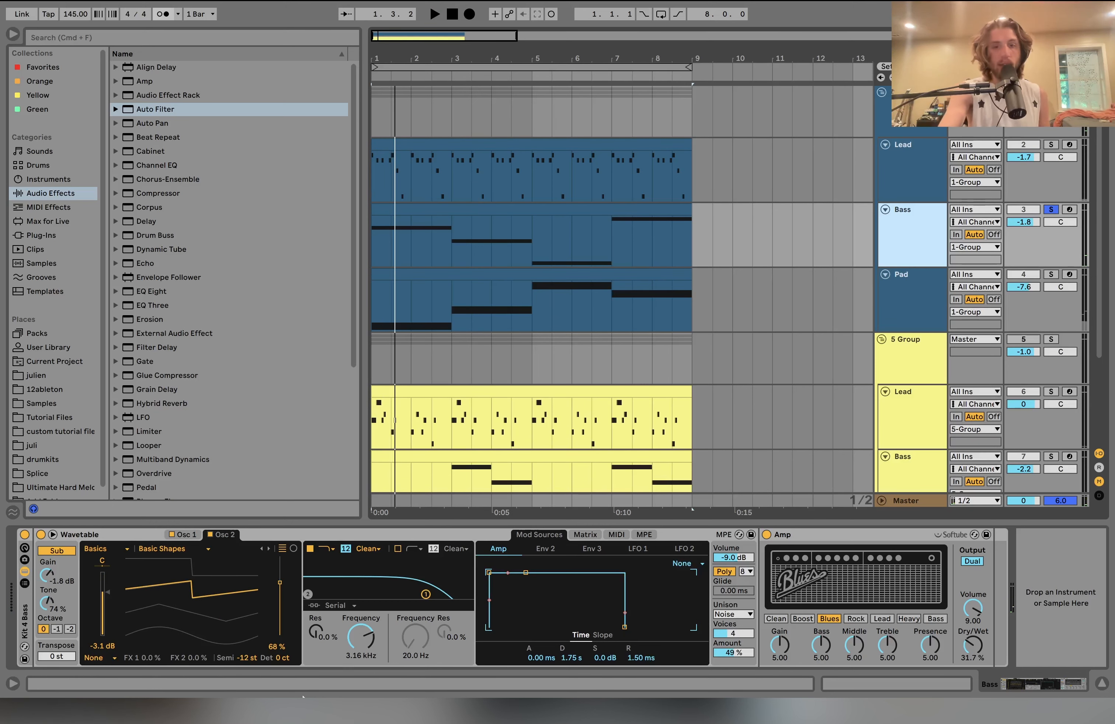
key("space")
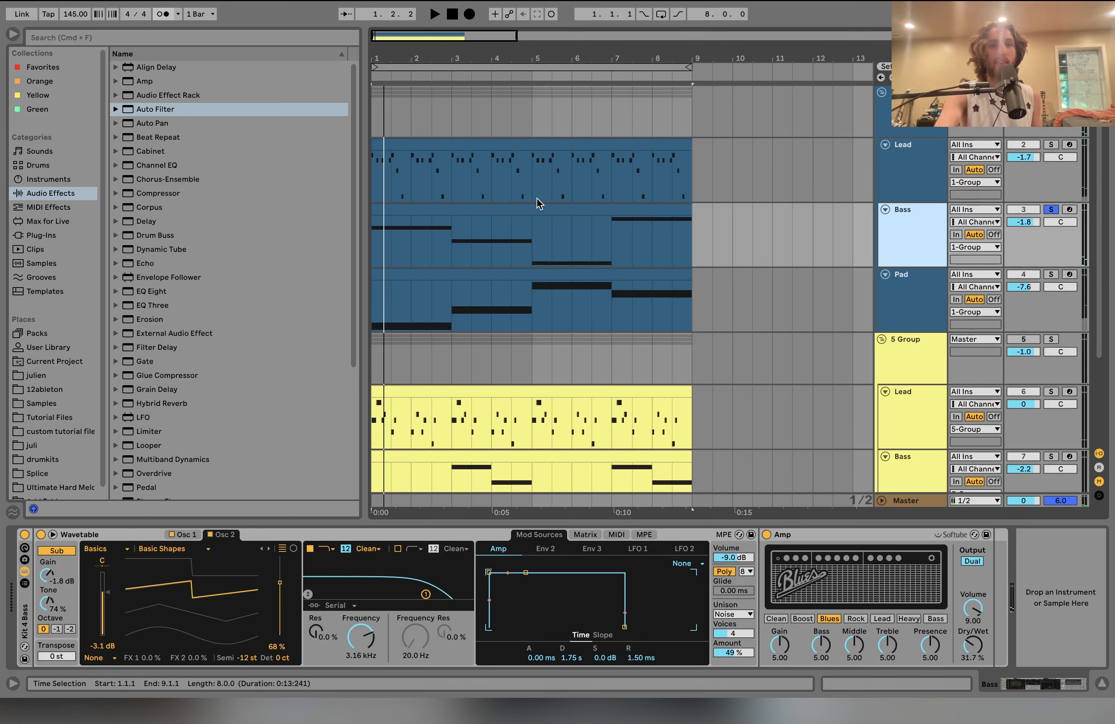
Add an Auto Filter to the blue group's Bass, set it to high-pass at about 104 Hz, and play it.
left_click(522, 209)
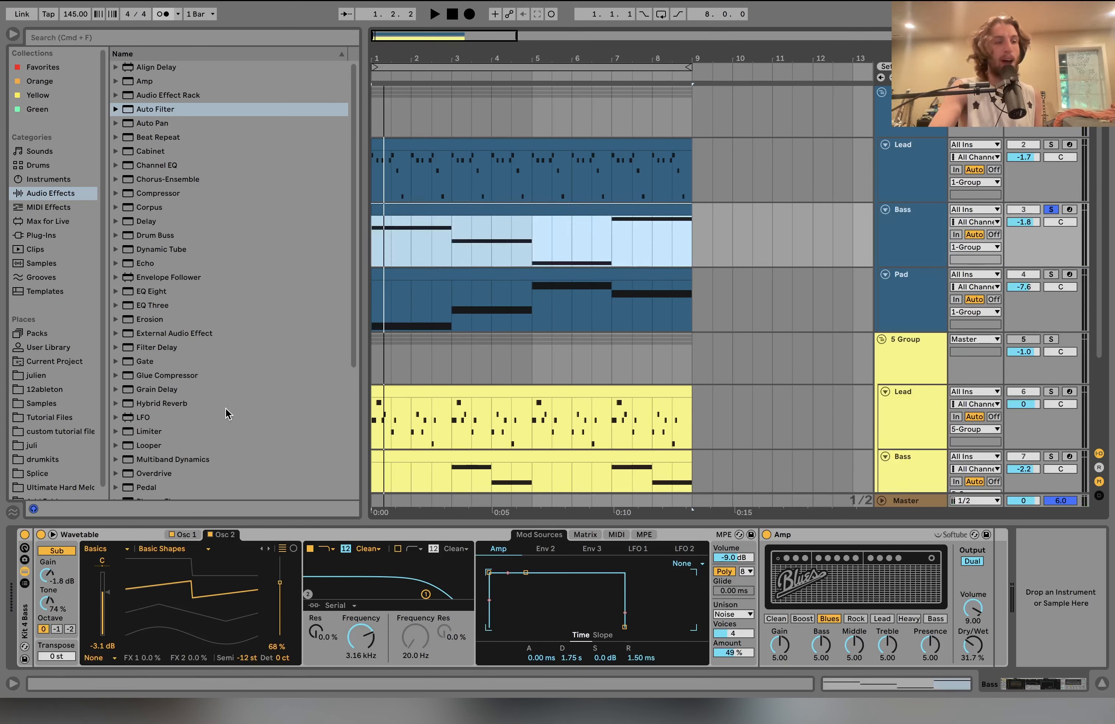
scroll(226, 413, "down", 3)
scroll(226, 414, "up", 3)
key("space")
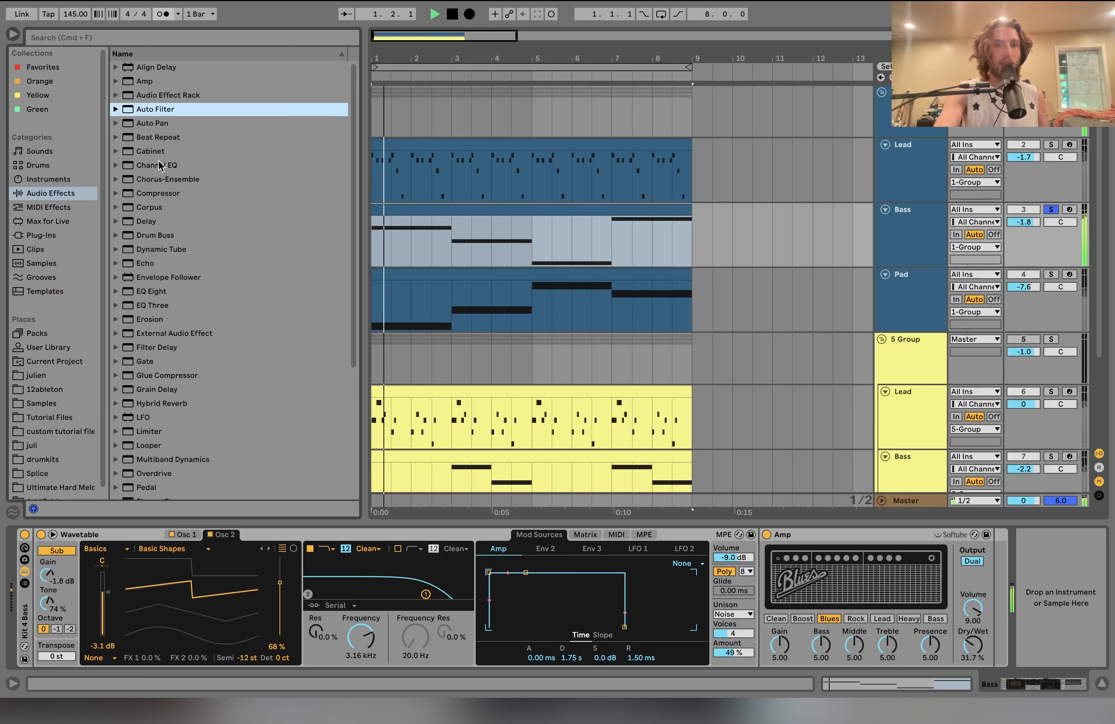
double_click(157, 110)
left_click(871, 632)
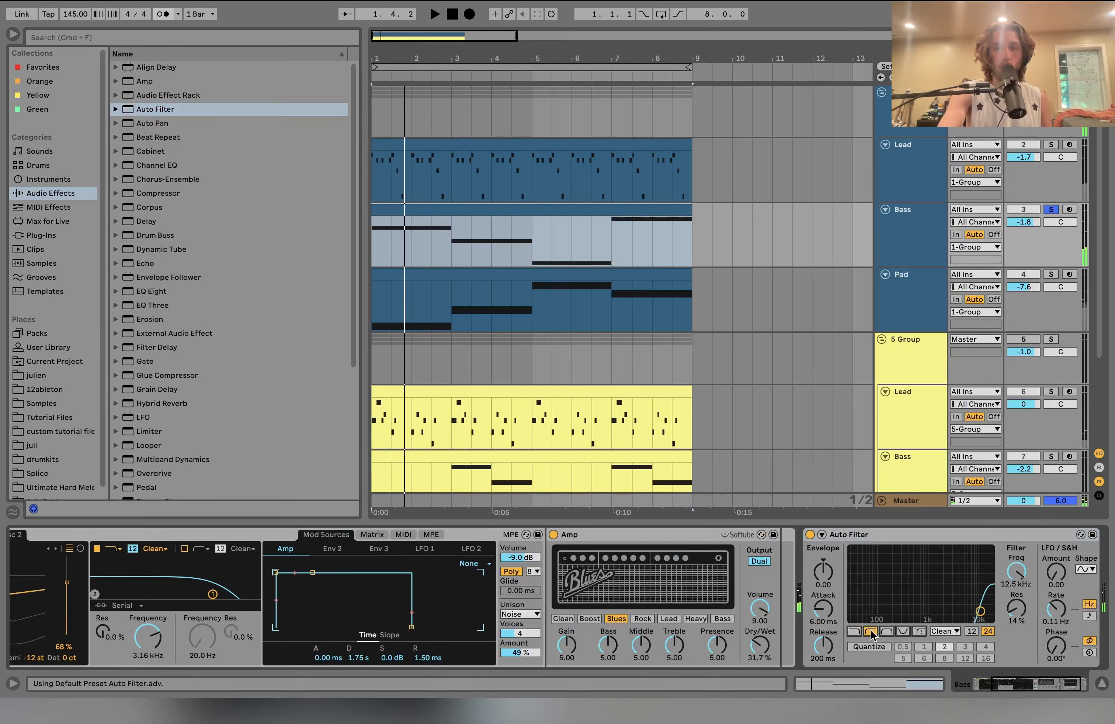
left_click(881, 609)
key("space")
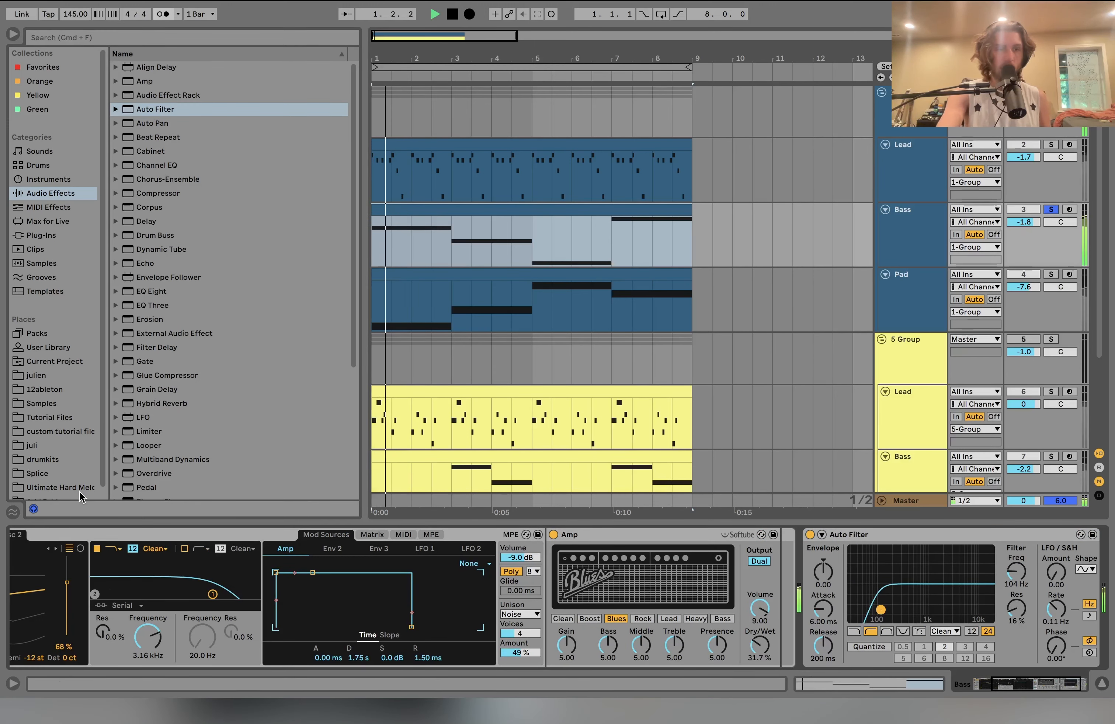
Preview Kickloop 4.wav from the Ultimate Hard Melodies folder over the high-passed Bass.
left_click(68, 487)
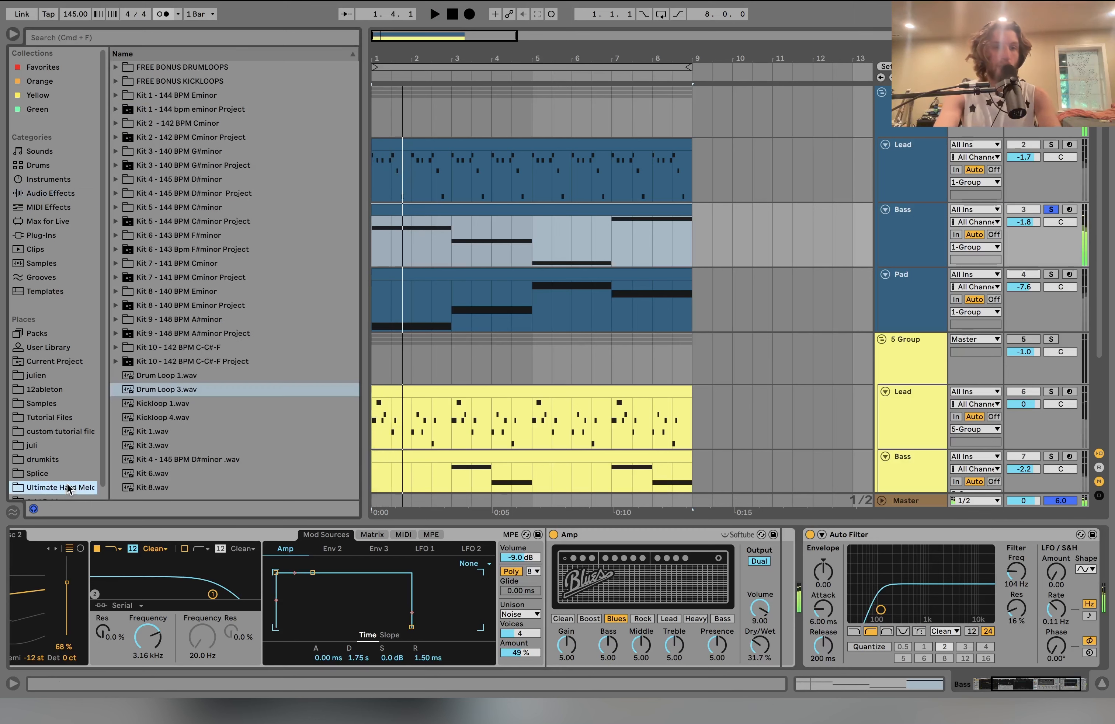
left_click(171, 418)
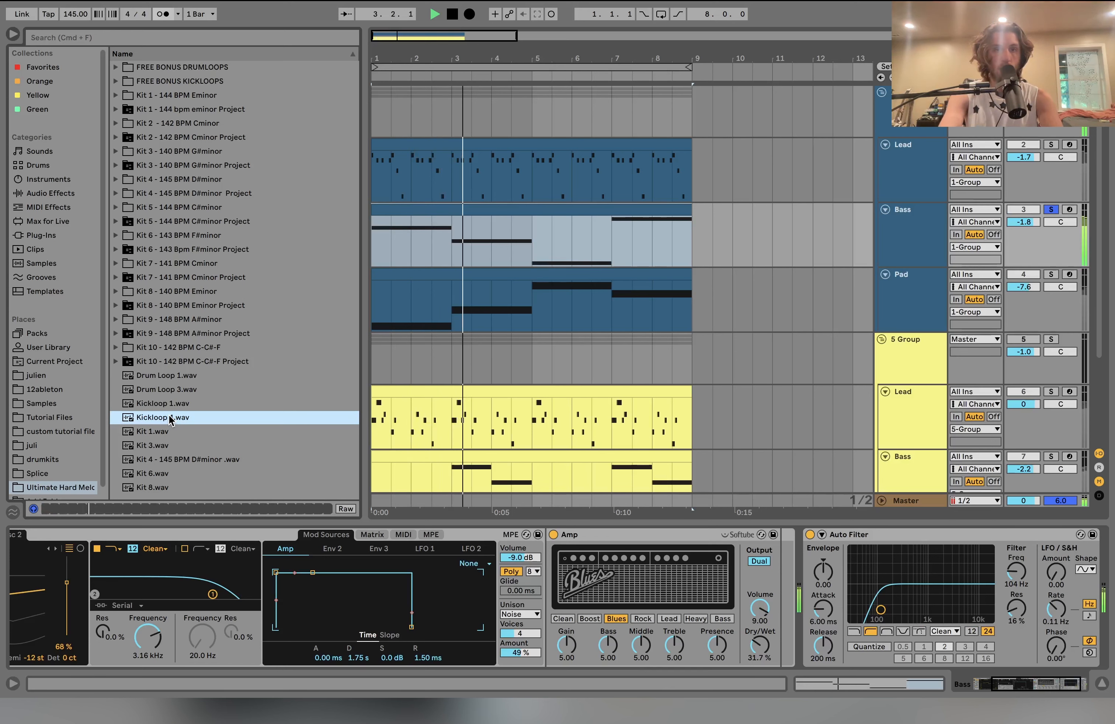
key("space")
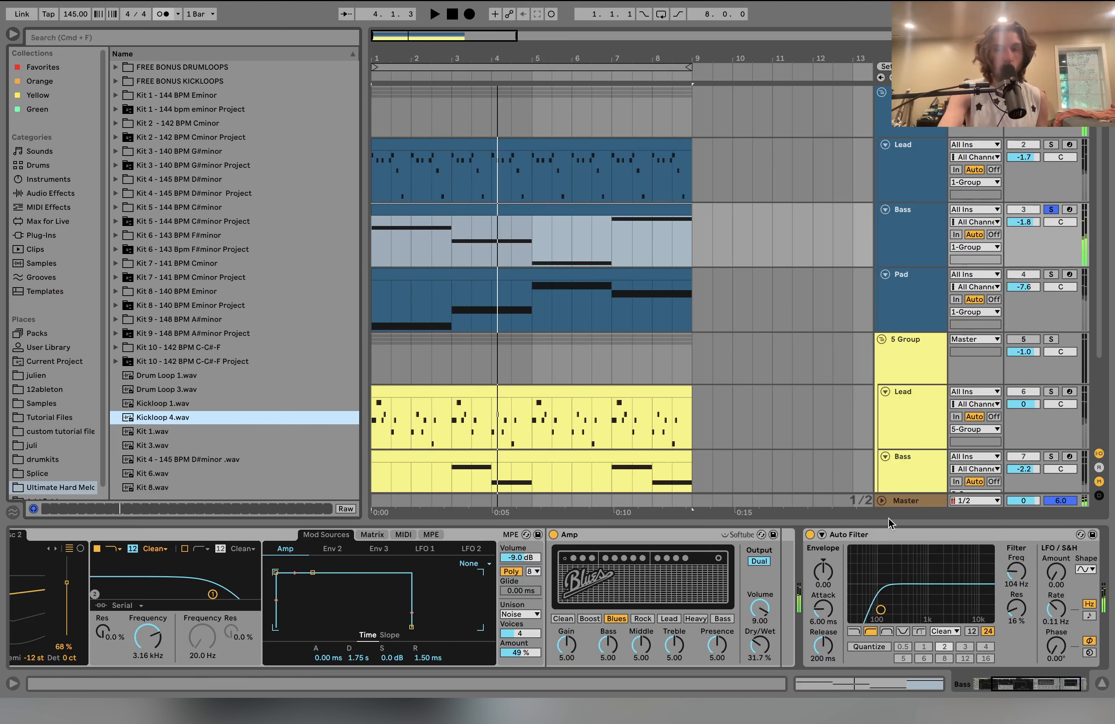
Remove the Auto Filter from the Bass, and play the Bass with its first Wavetable oscillator shown.
left_click(886, 530)
scroll(885, 530, "left", 5)
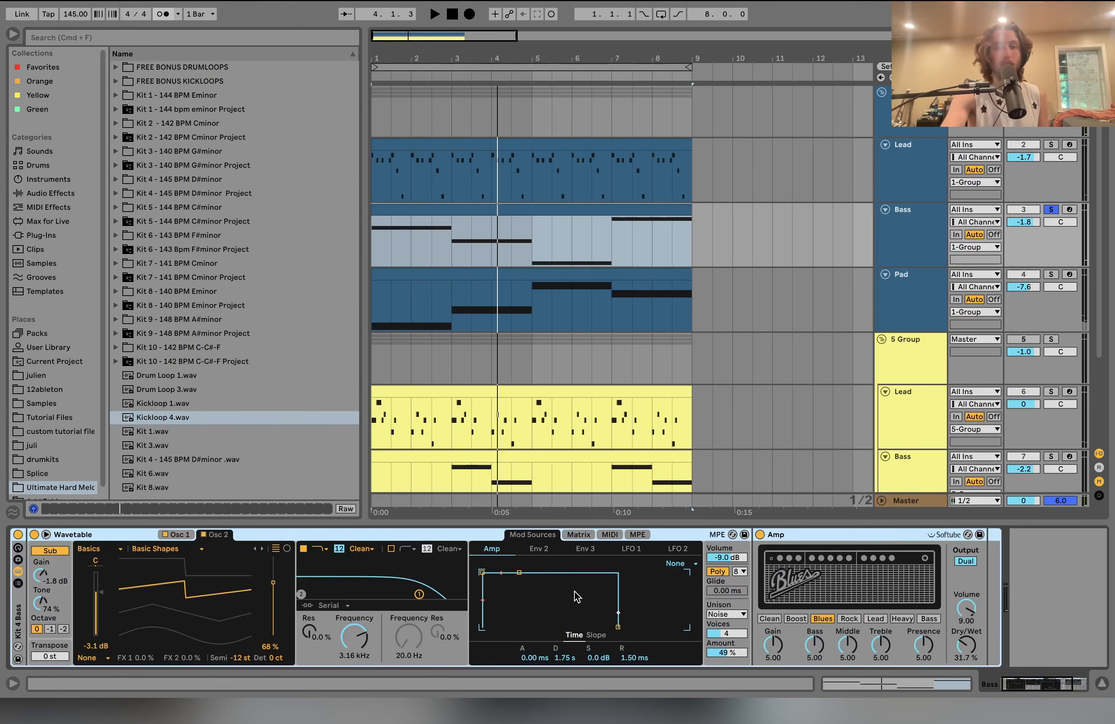
left_click(177, 535)
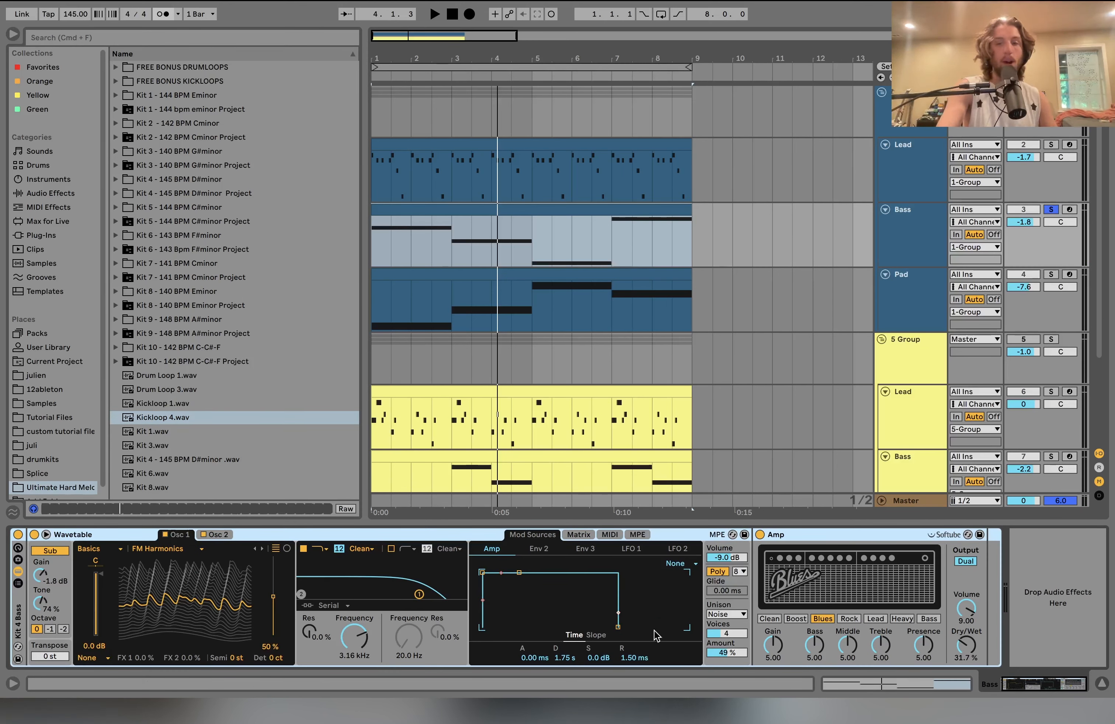
key("space")
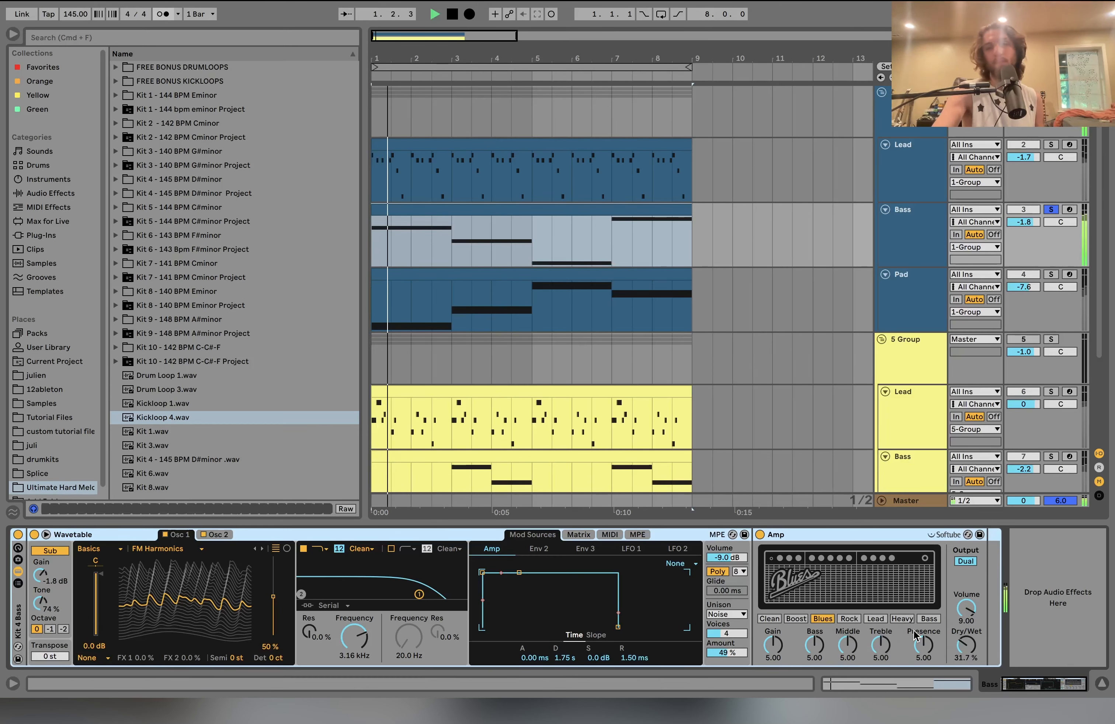
Solo and play the blue group's Pad, and compare its Wavetable oscillators with the Bass's.
left_click(1051, 274)
left_click(933, 303)
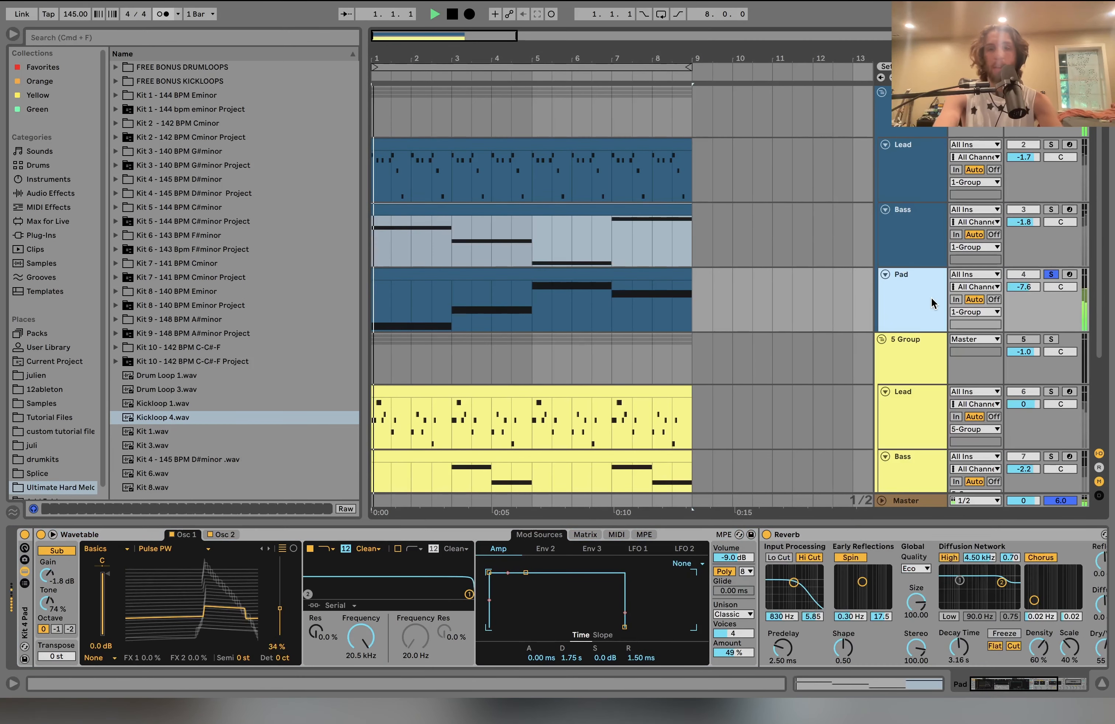
left_click(223, 535)
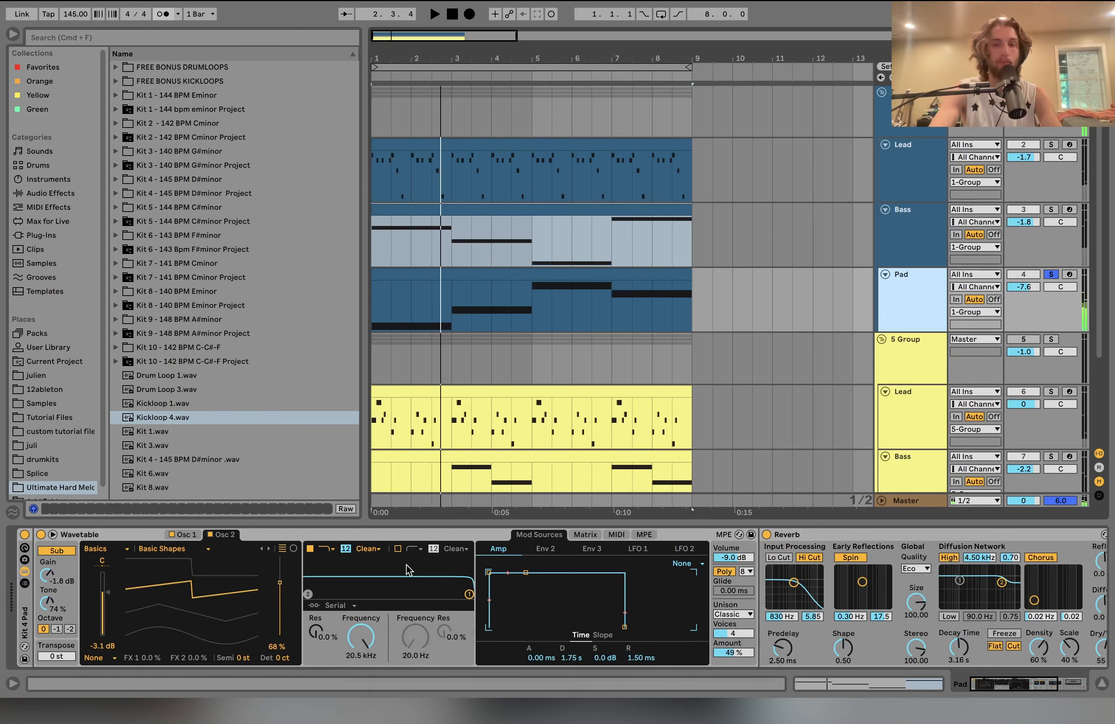
left_click(916, 232)
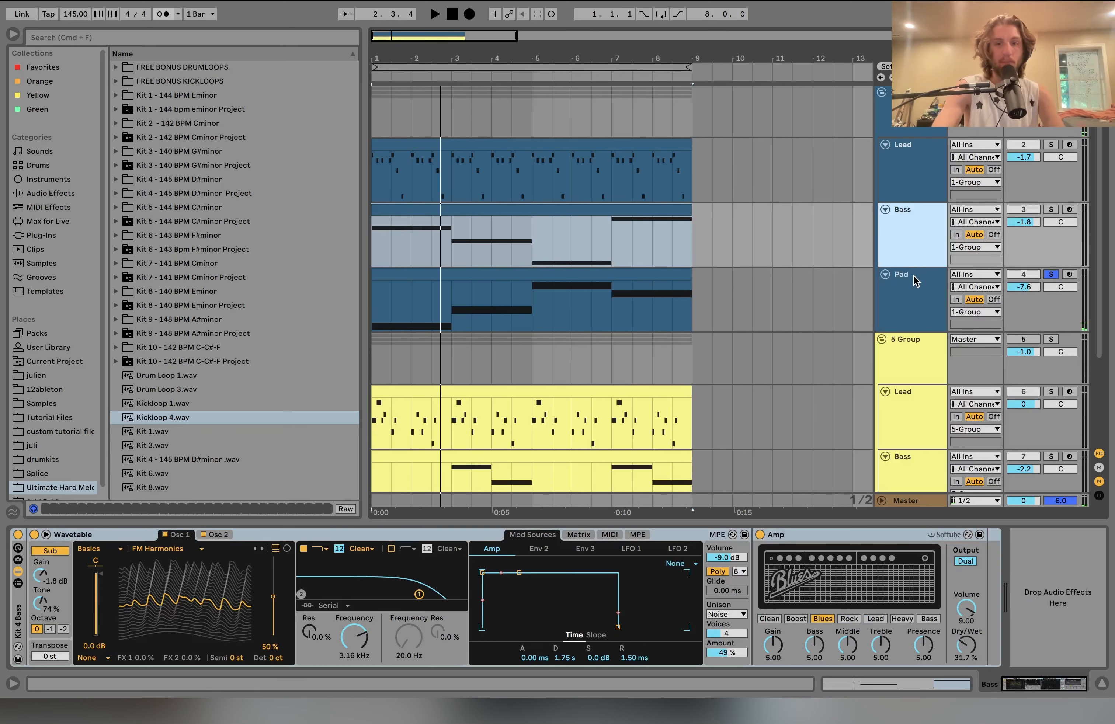
left_click(916, 287)
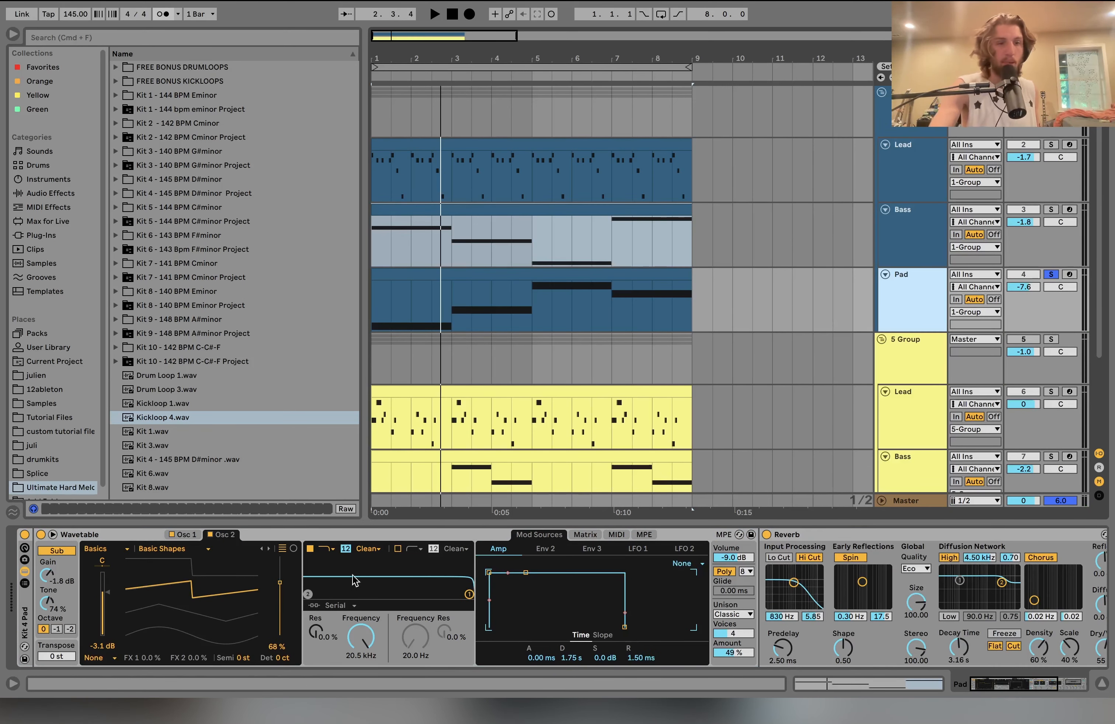
Play the blue group's Pad with its first Wavetable oscillator shown, and examine its Reverb and Amp settings.
left_click(185, 535)
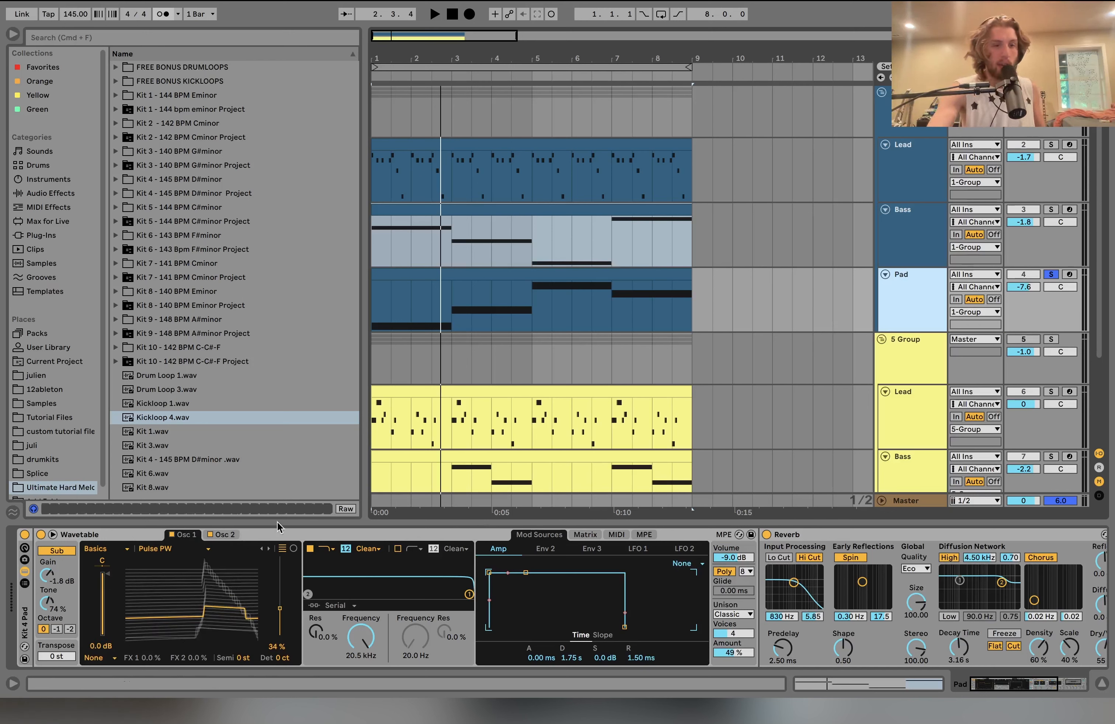
key("space")
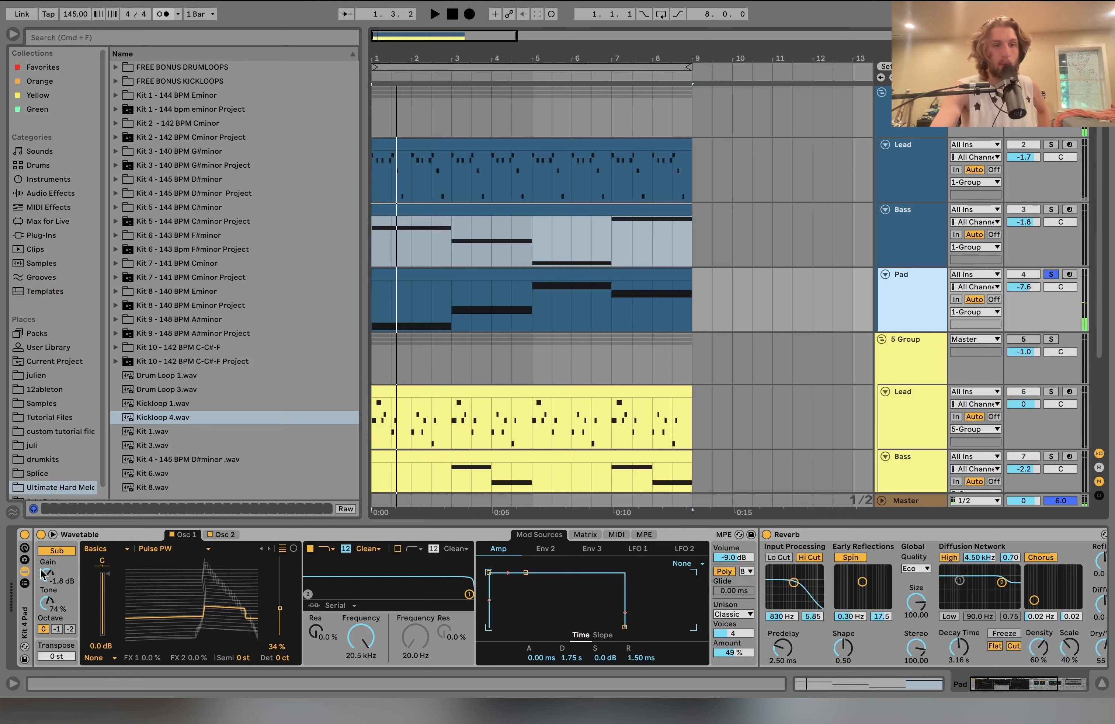
scroll(696, 623, "right", 5)
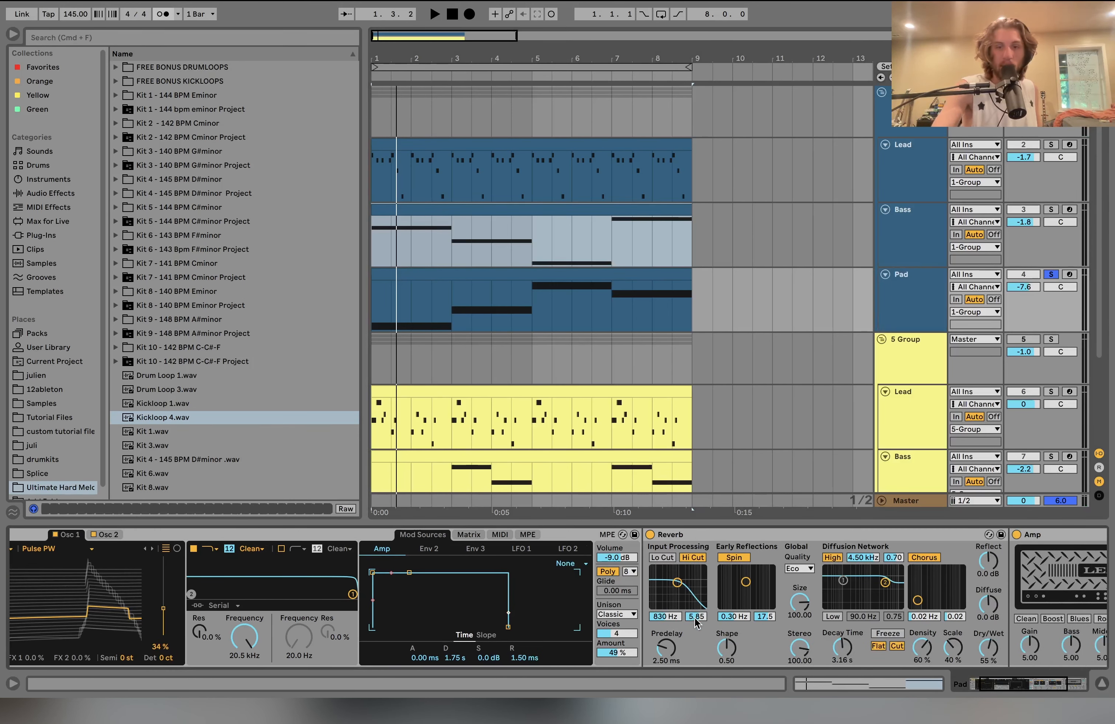
scroll(600, 650, "right", 10)
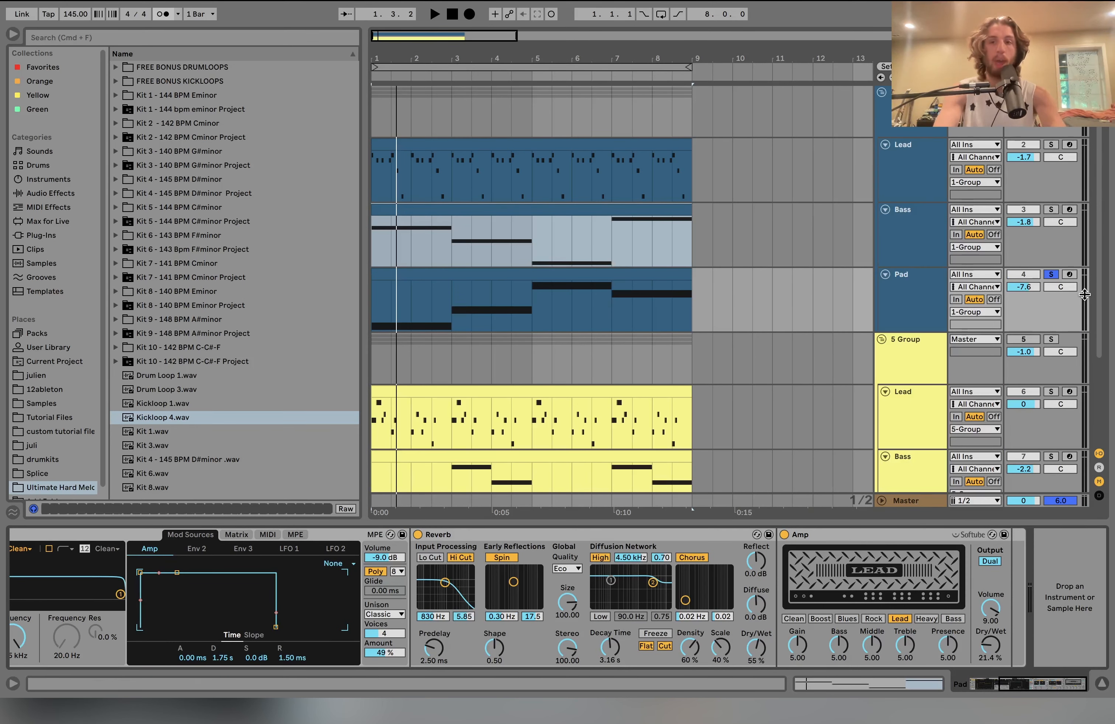
Arm the Pad, solo the blue group's Bass with it, and play both while bypassing and re-enabling the Pad's Amp.
left_click(1069, 275)
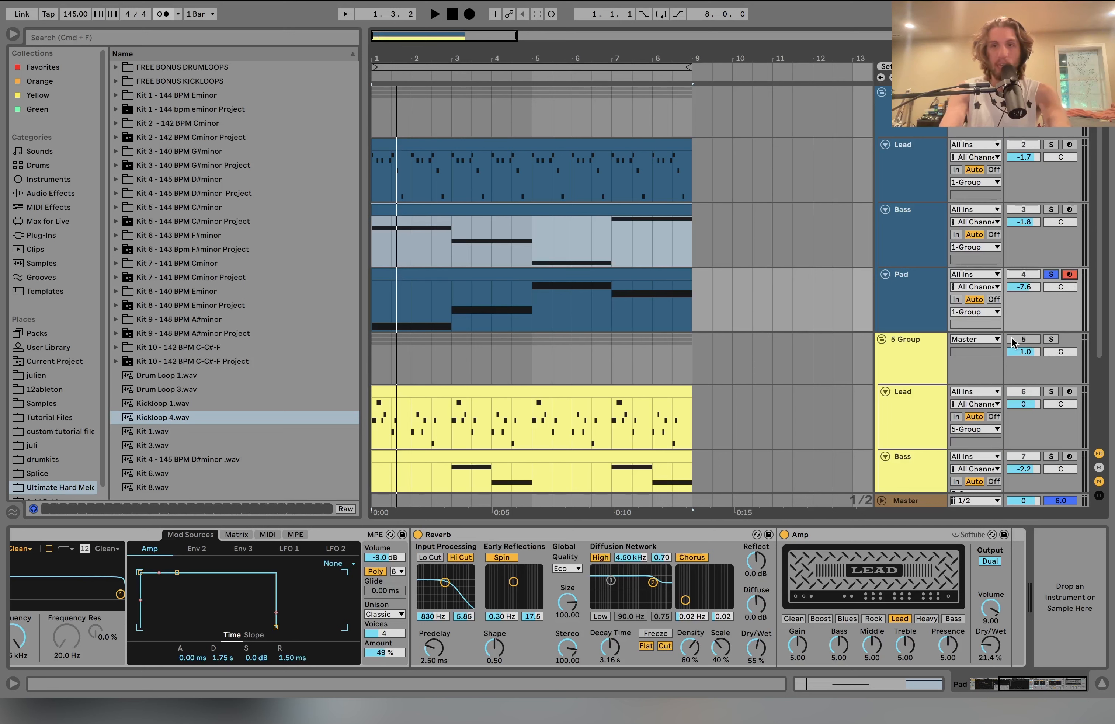
key("z")
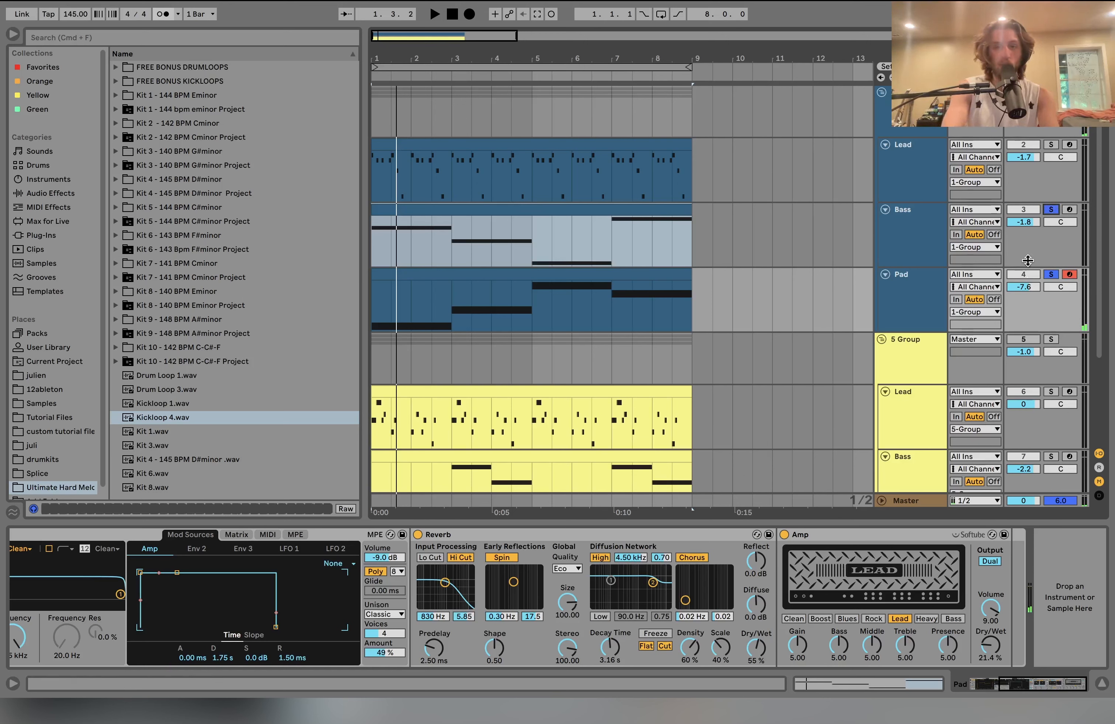
key("space")
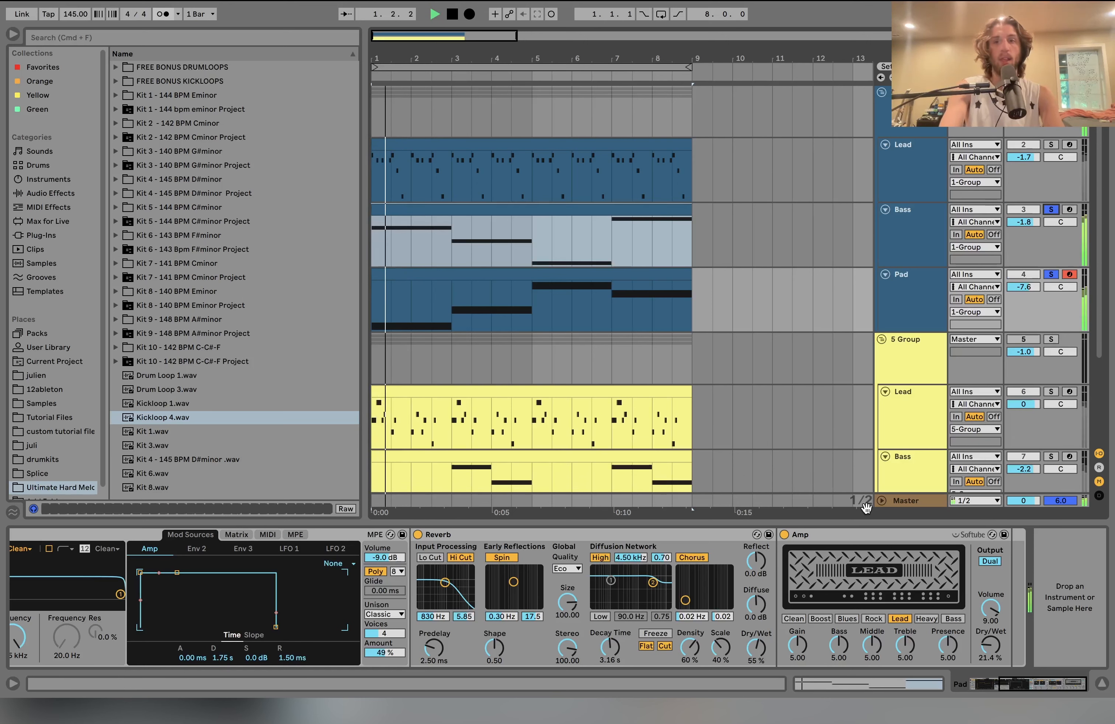
left_click(784, 535)
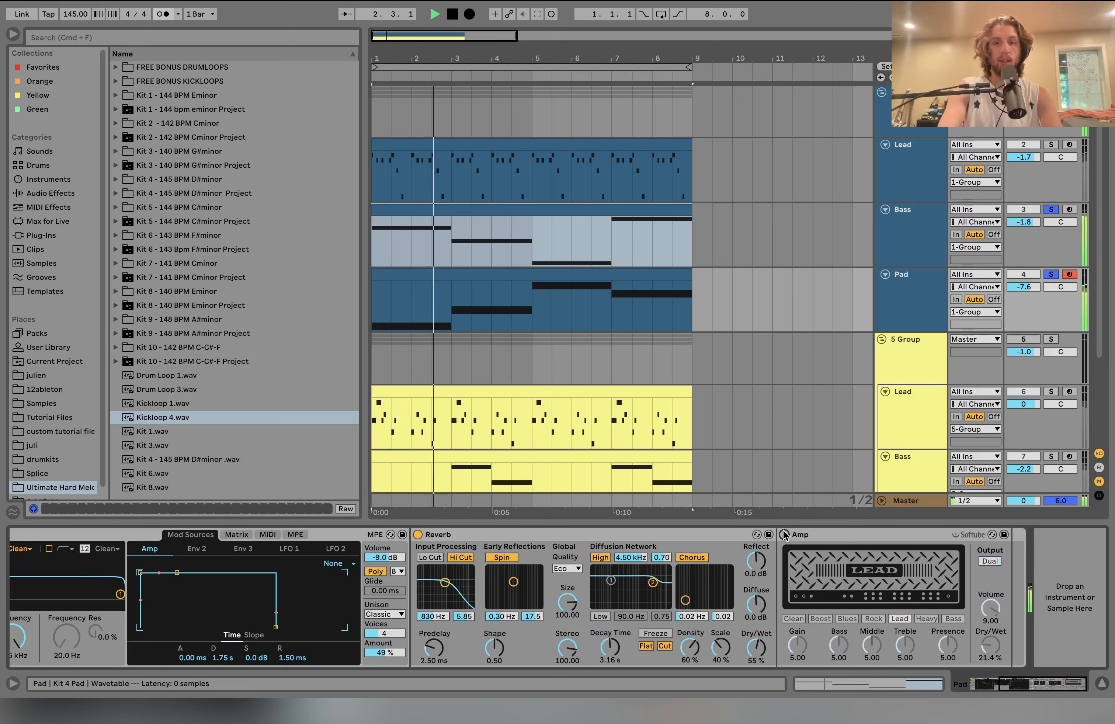
left_click(783, 535)
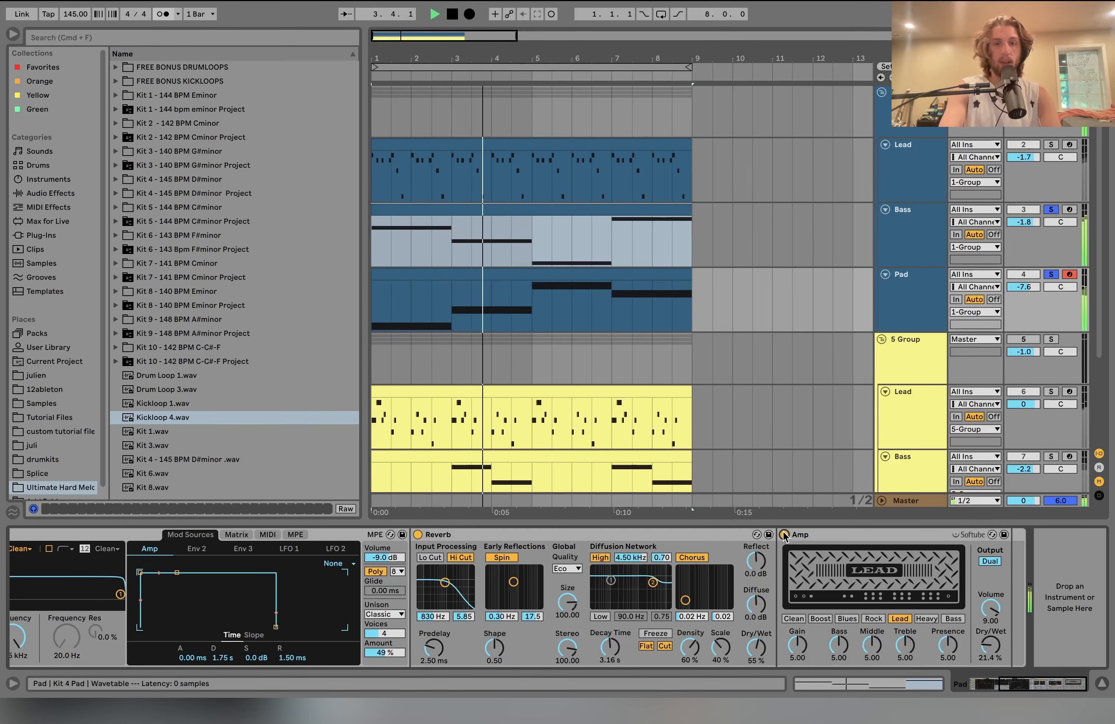
key("space")
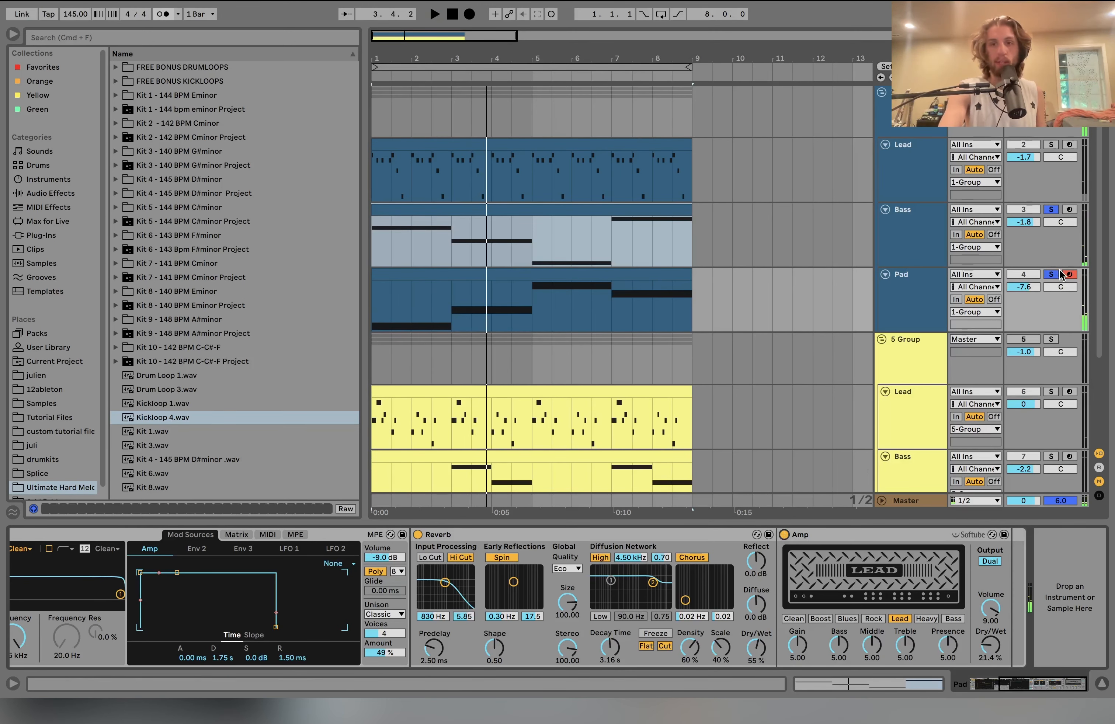
Fold the blue group, clear the solos, and play the yellow group's Lead, Bass and Pad together.
scroll(908, 366, "down", 3)
scroll(917, 338, "up", 3)
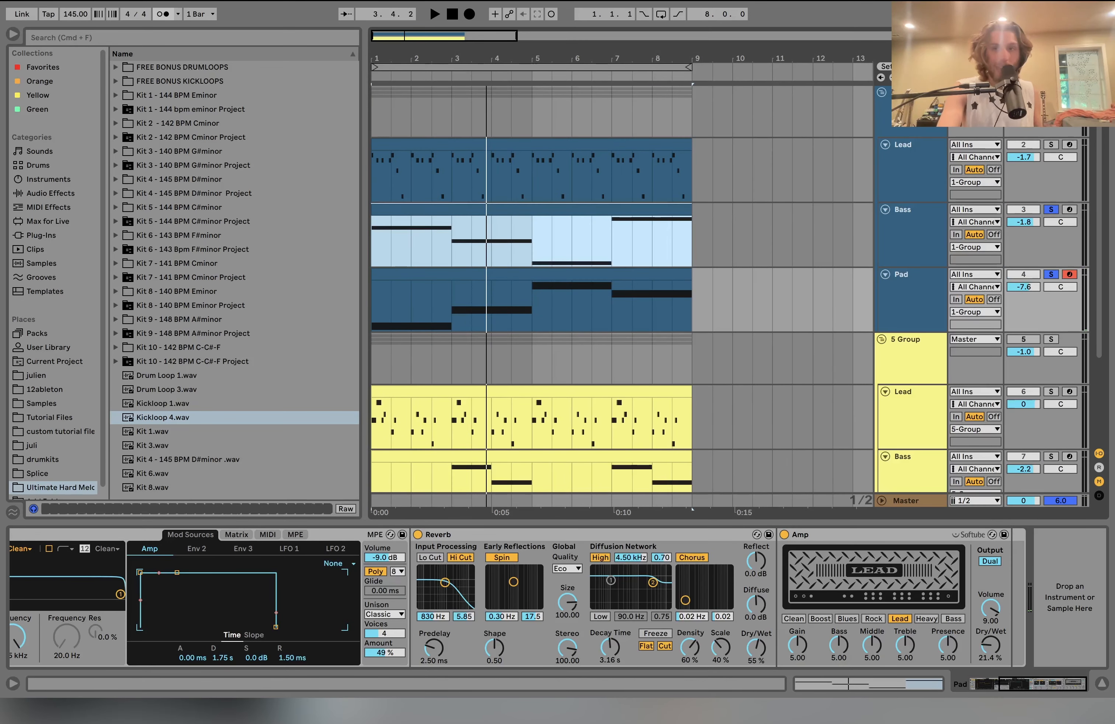
left_click(881, 92)
left_click(905, 106)
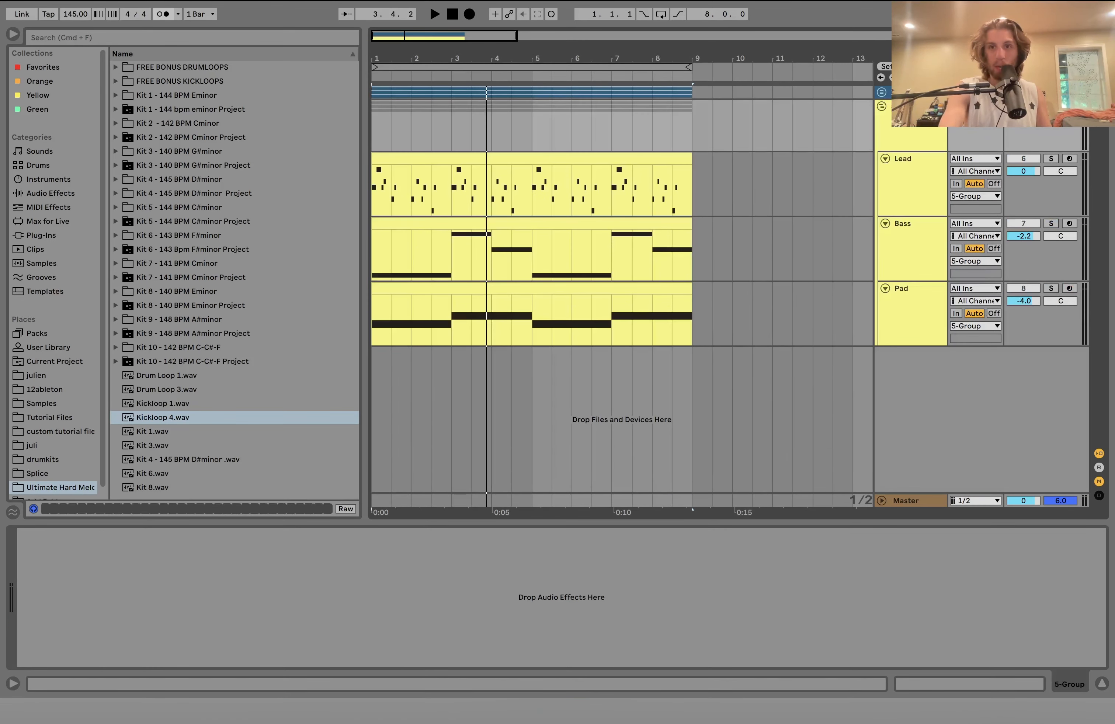
key("space")
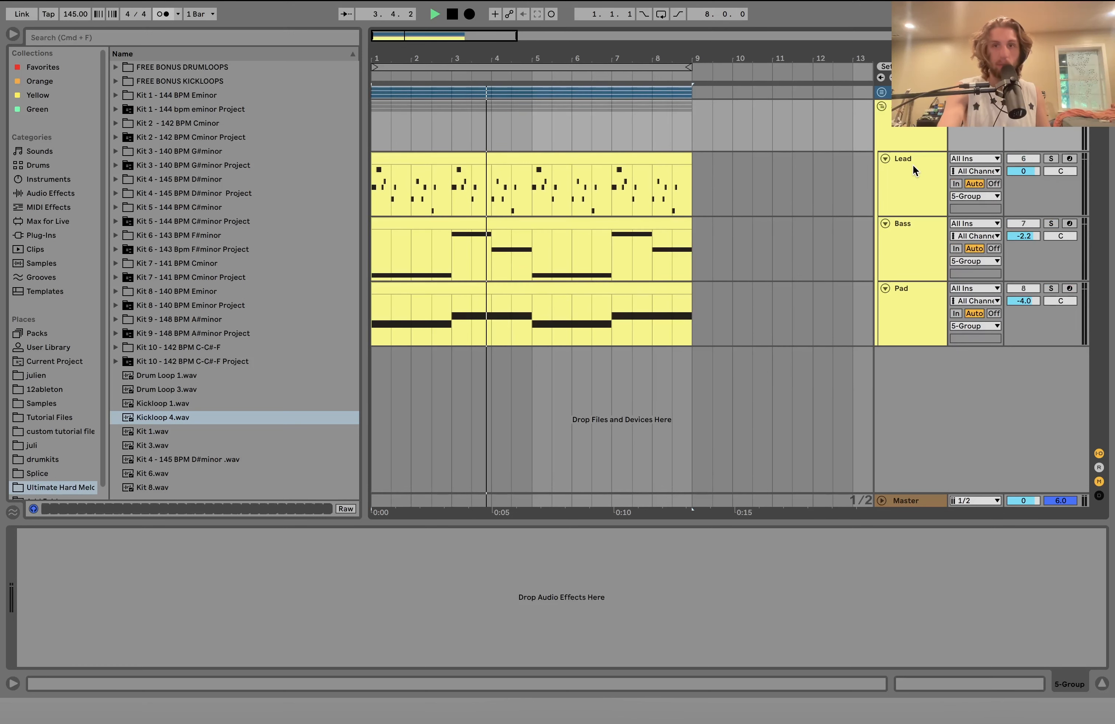
key("space")
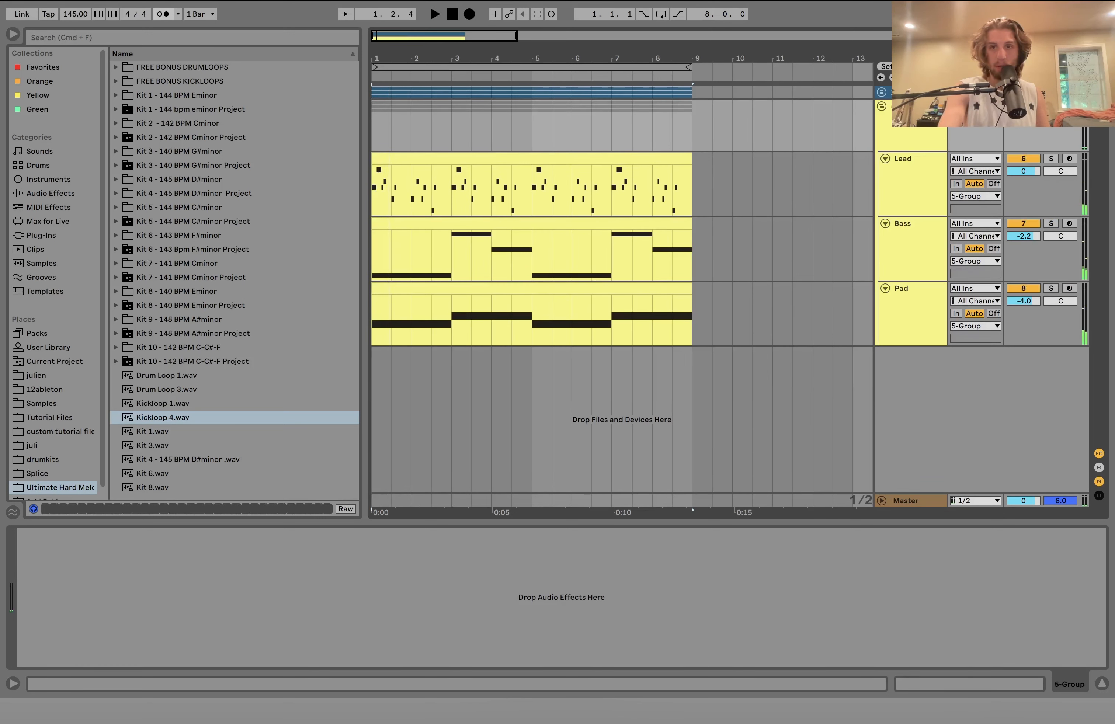
key("space")
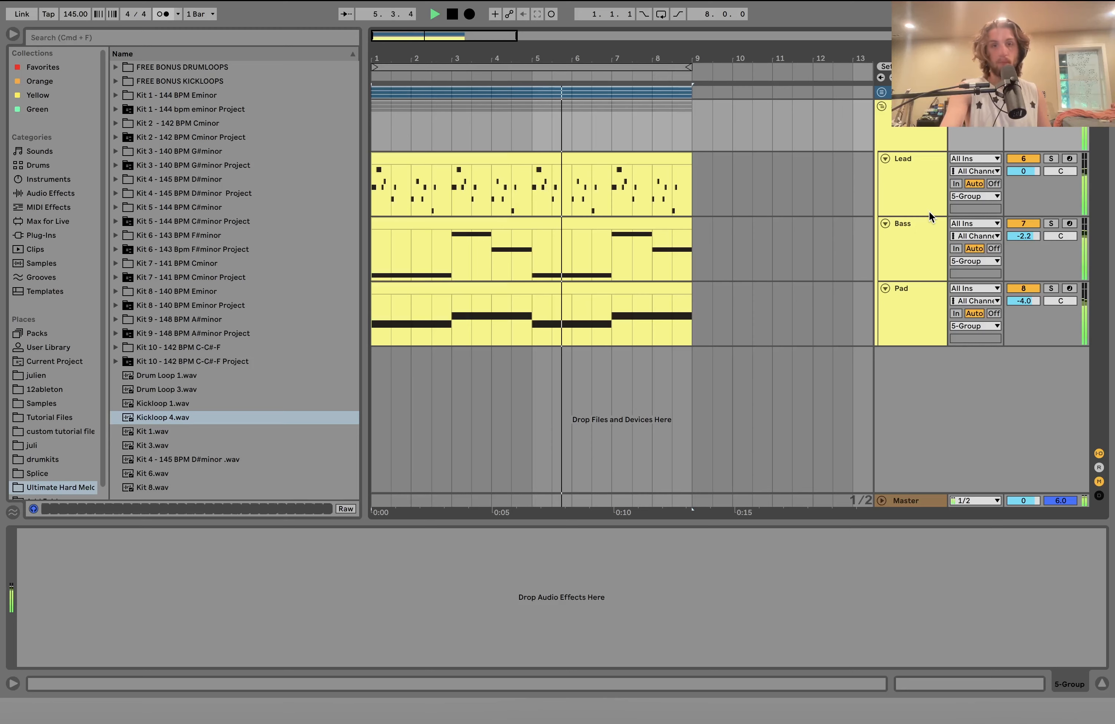
key("space")
Solo the yellow group's Lead and play it with its MIDI clip's notes open.
left_click(1051, 158)
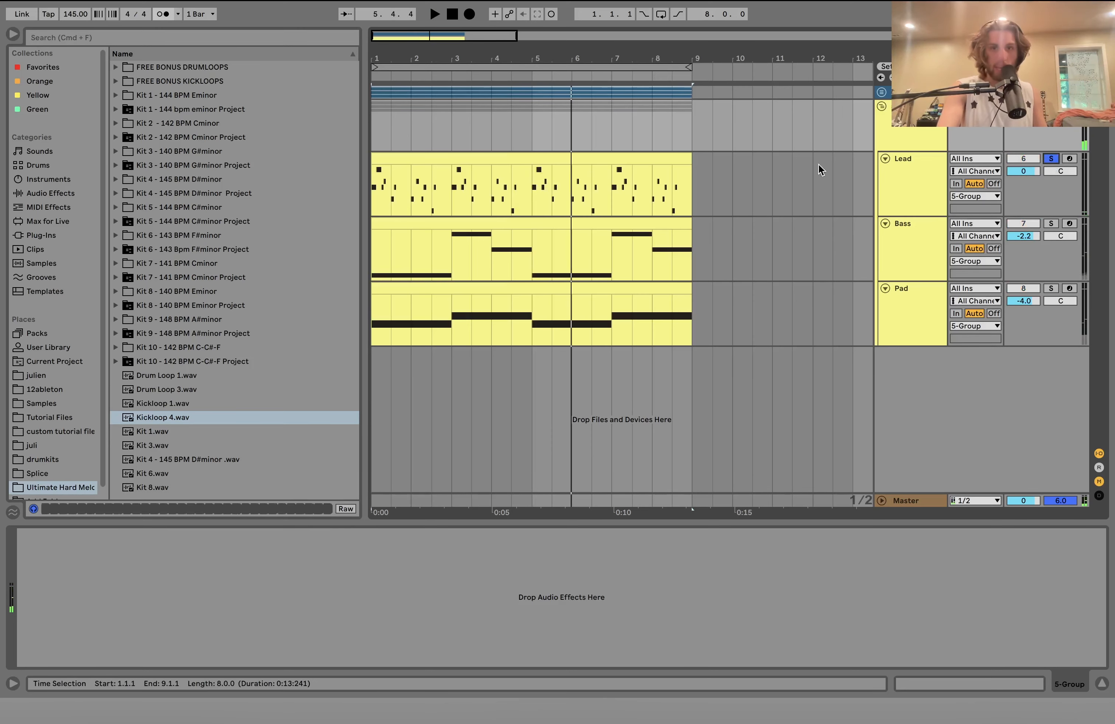
double_click(652, 157)
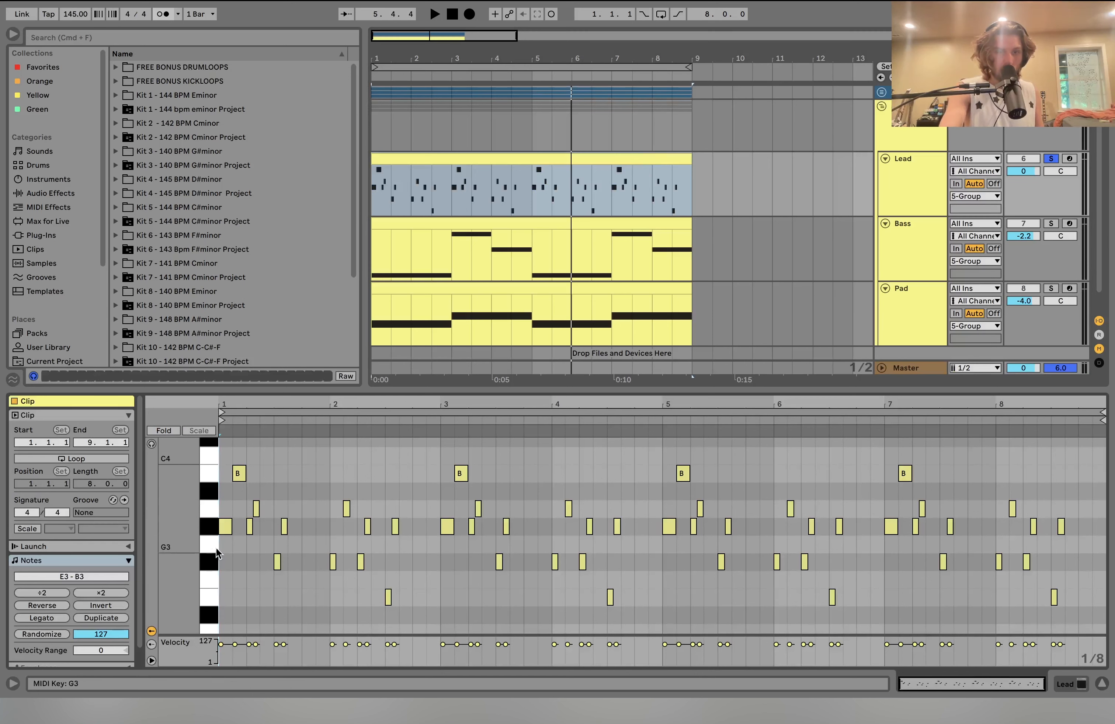
key("space")
scroll(224, 559, "down", 3)
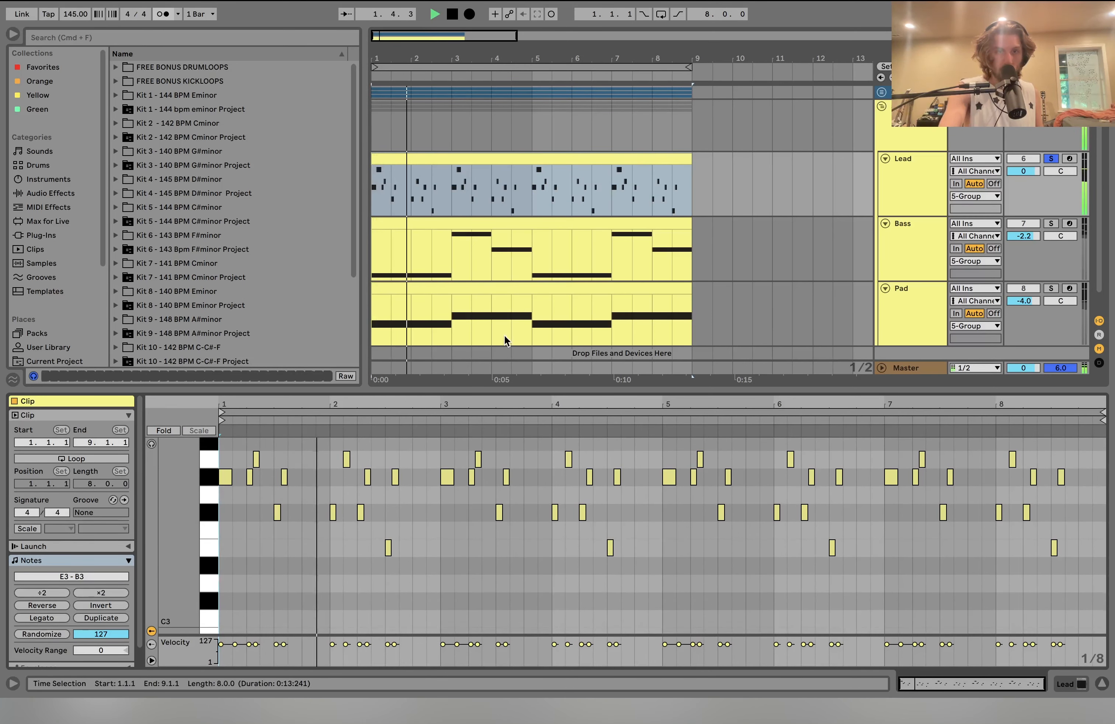
Look through the notes of the yellow group's Bass clip, stop playback, and return to the Lead clip.
left_click(448, 225)
scroll(442, 465, "down", 5)
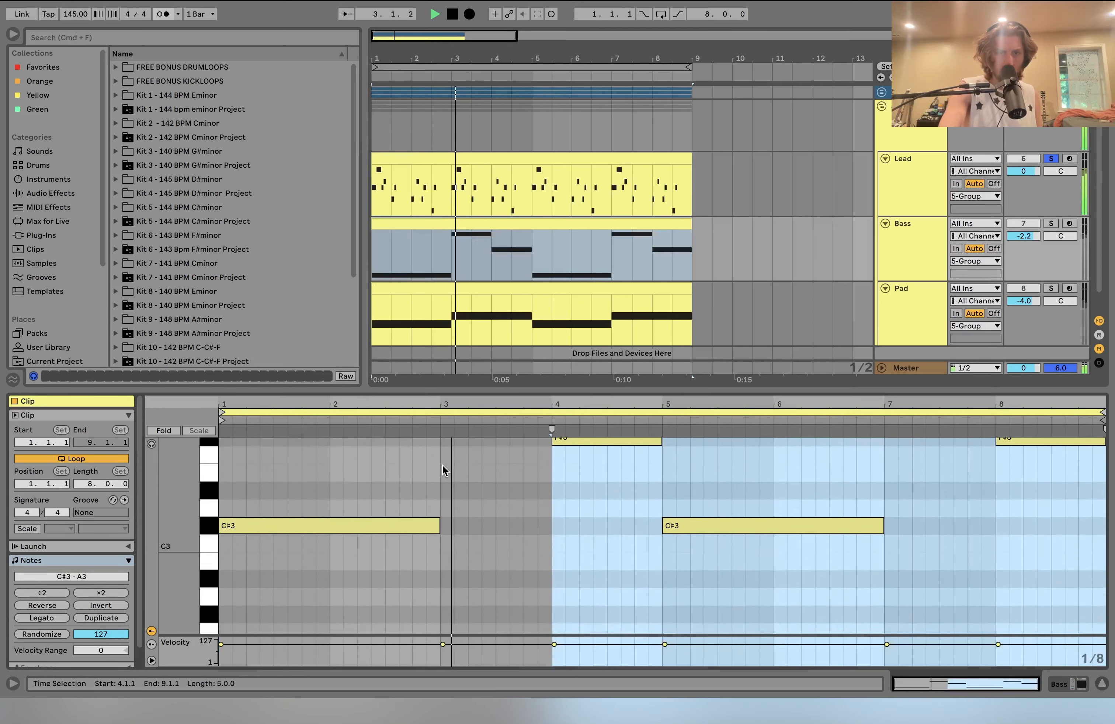
scroll(443, 464, "up", 13)
key("space")
left_click(428, 160)
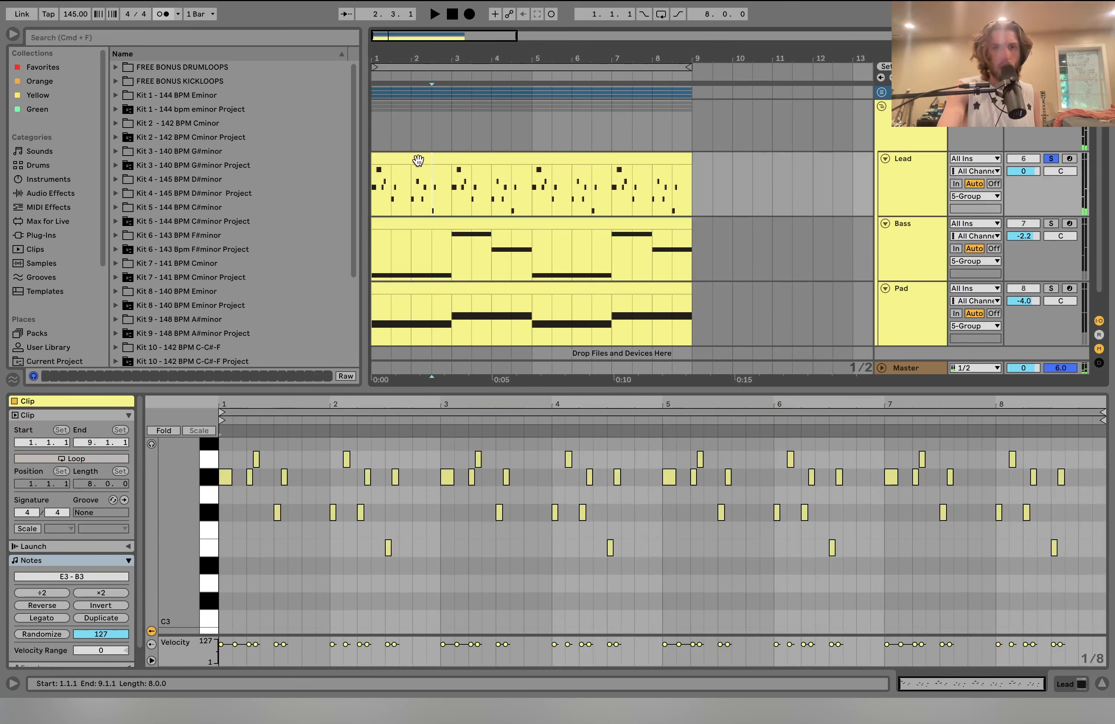
Audition each pitch of the yellow Lead's melody between E3 and B3 in the piano roll, selecting its notes.
scroll(275, 520, "up", 4)
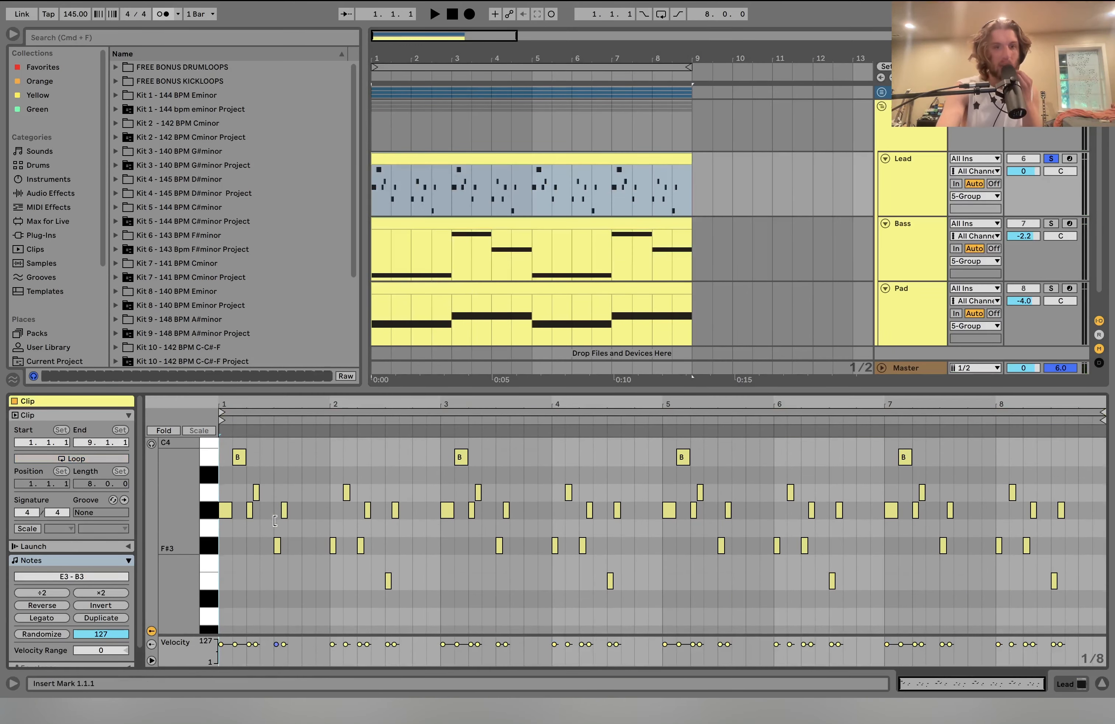
left_click_drag(185, 516, 164, 516)
left_click(221, 531)
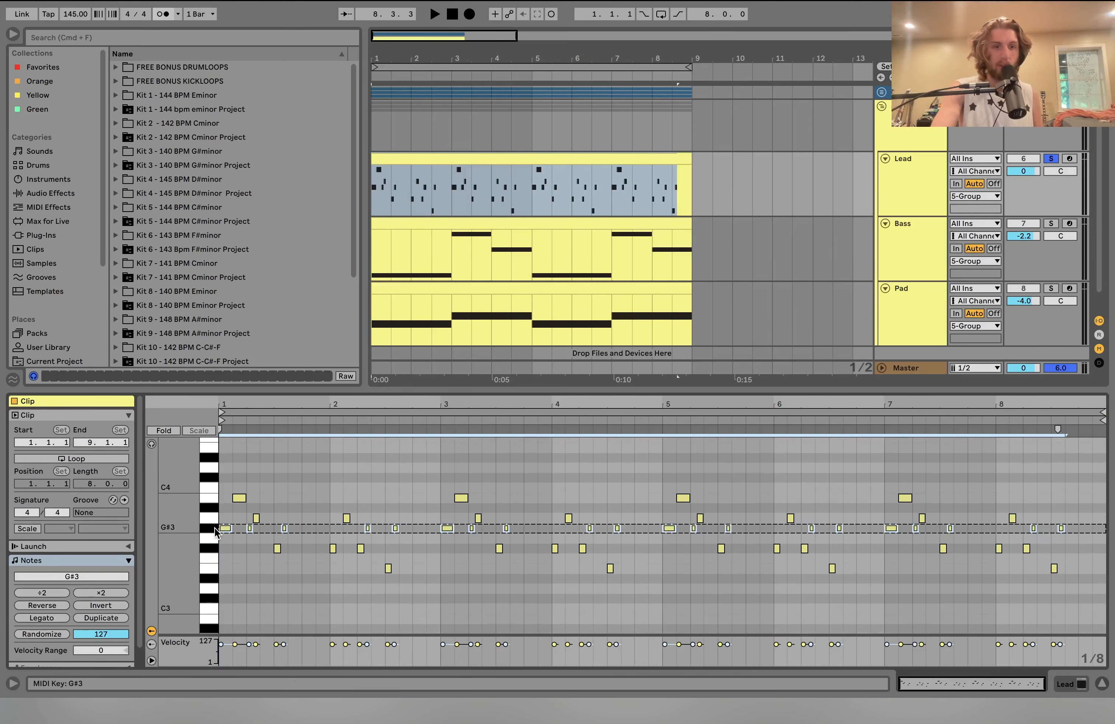
left_click(213, 502)
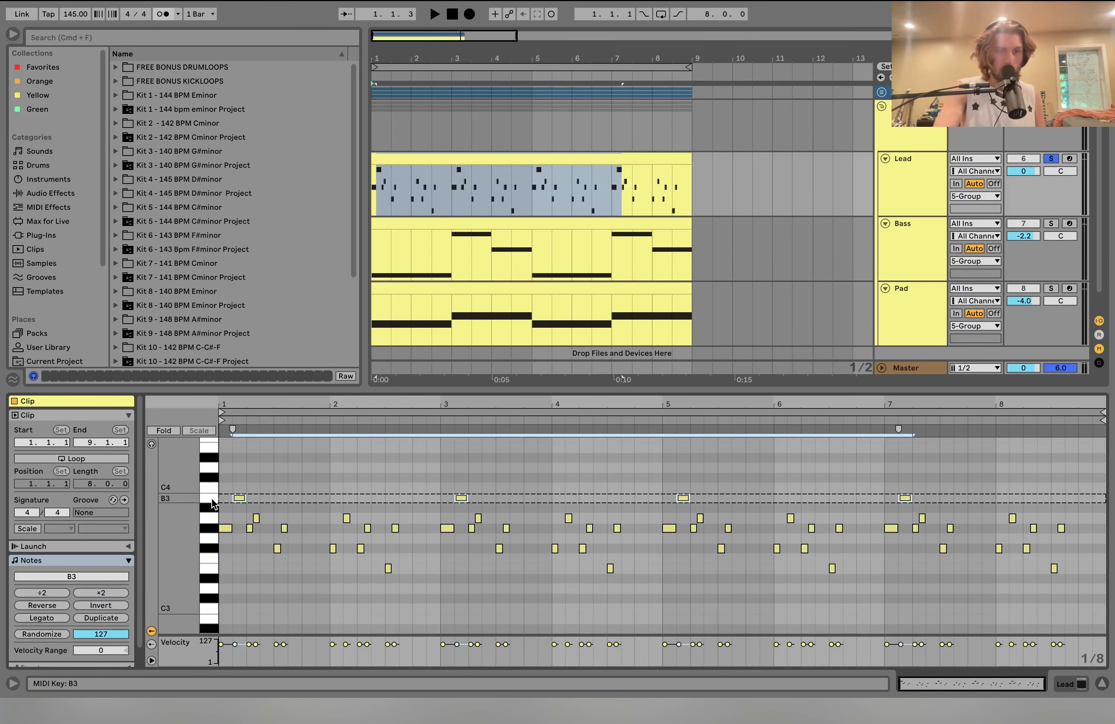
left_click(213, 518)
left_click(212, 549)
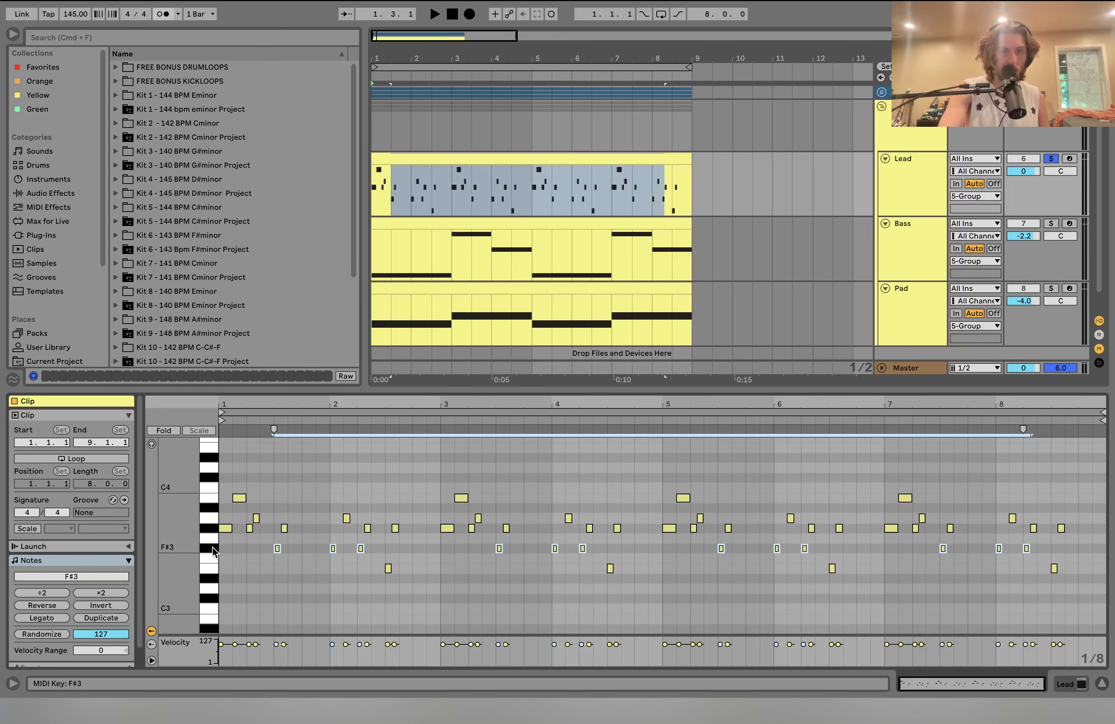
left_click(213, 528)
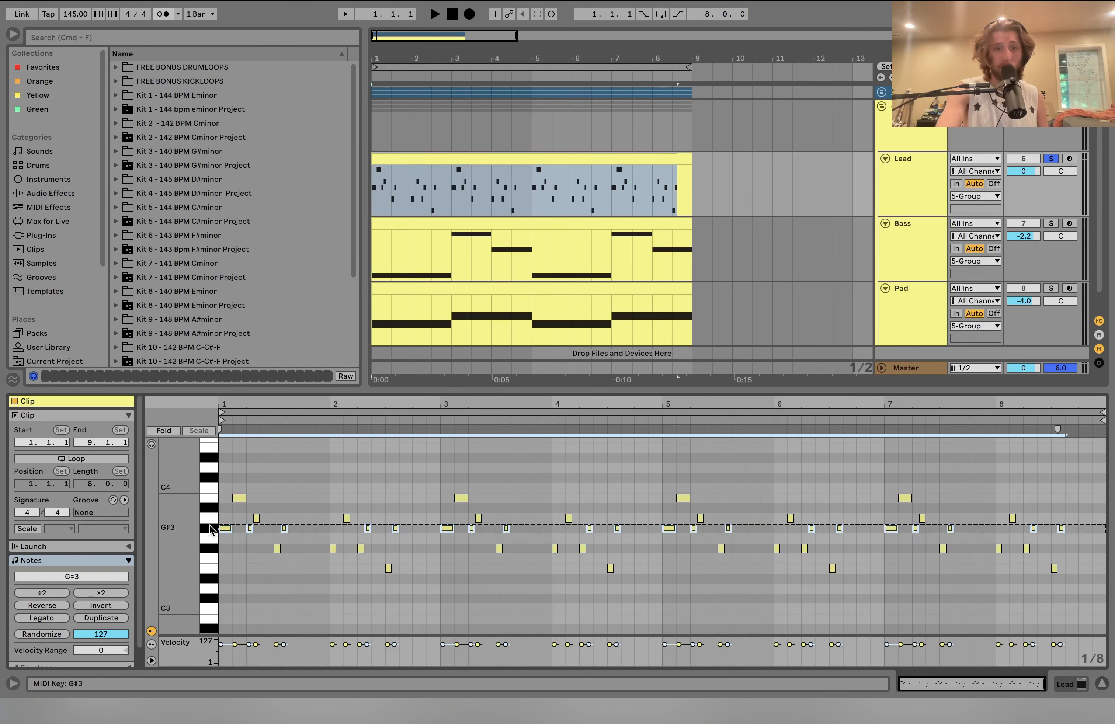
left_click(212, 517)
left_click(209, 500)
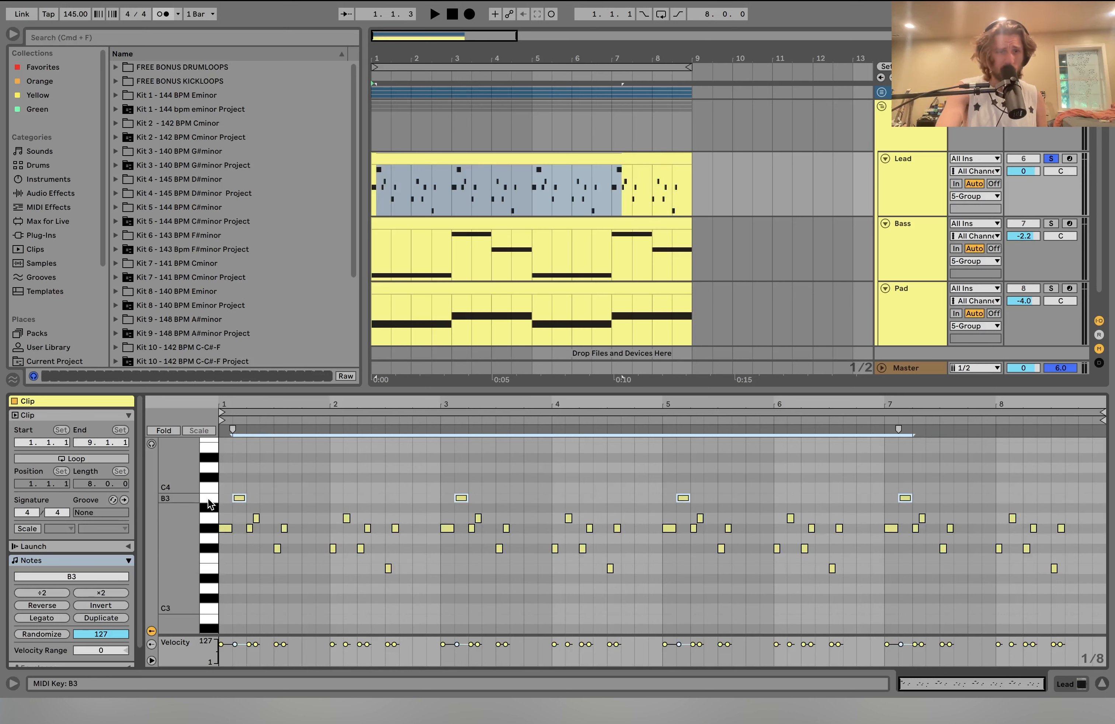
left_click(212, 548)
left_click(212, 575)
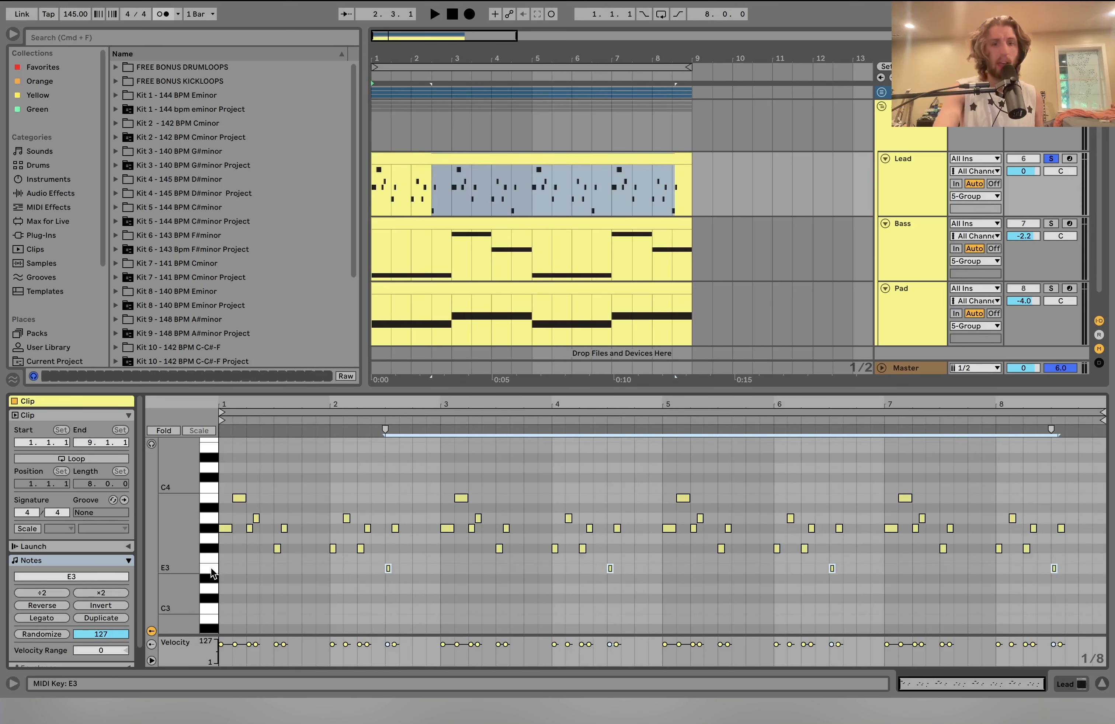
Play the yellow Lead, and open its Serum instrument with the Kit 5 Lead preset.
key("space")
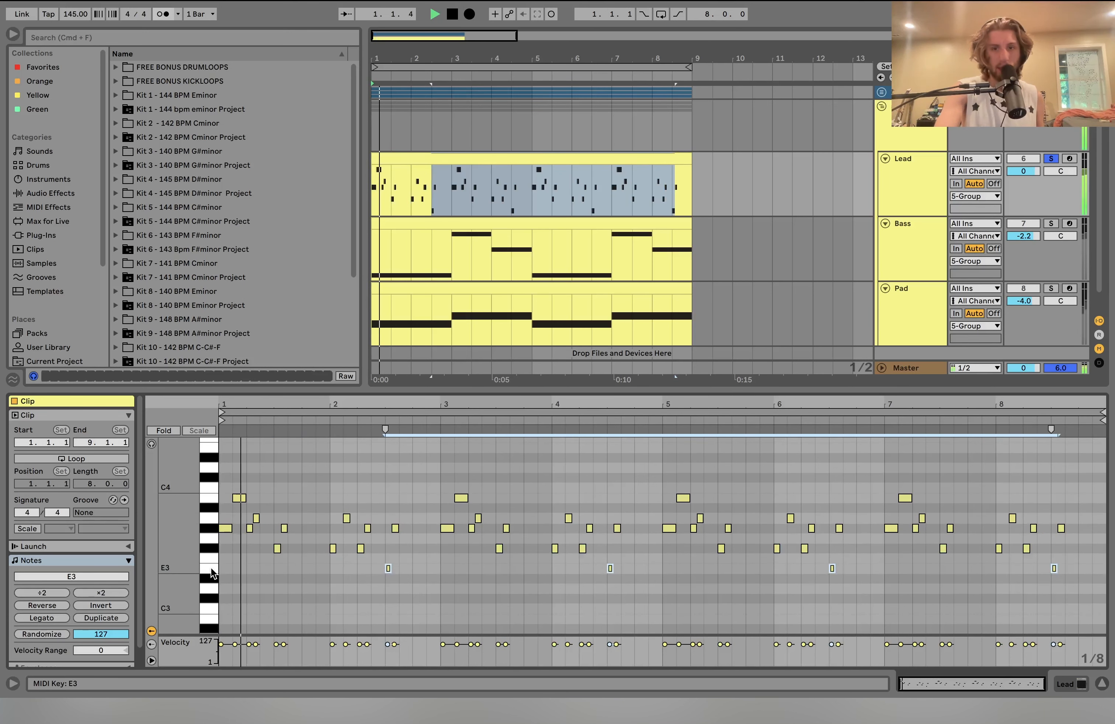
left_click(921, 192)
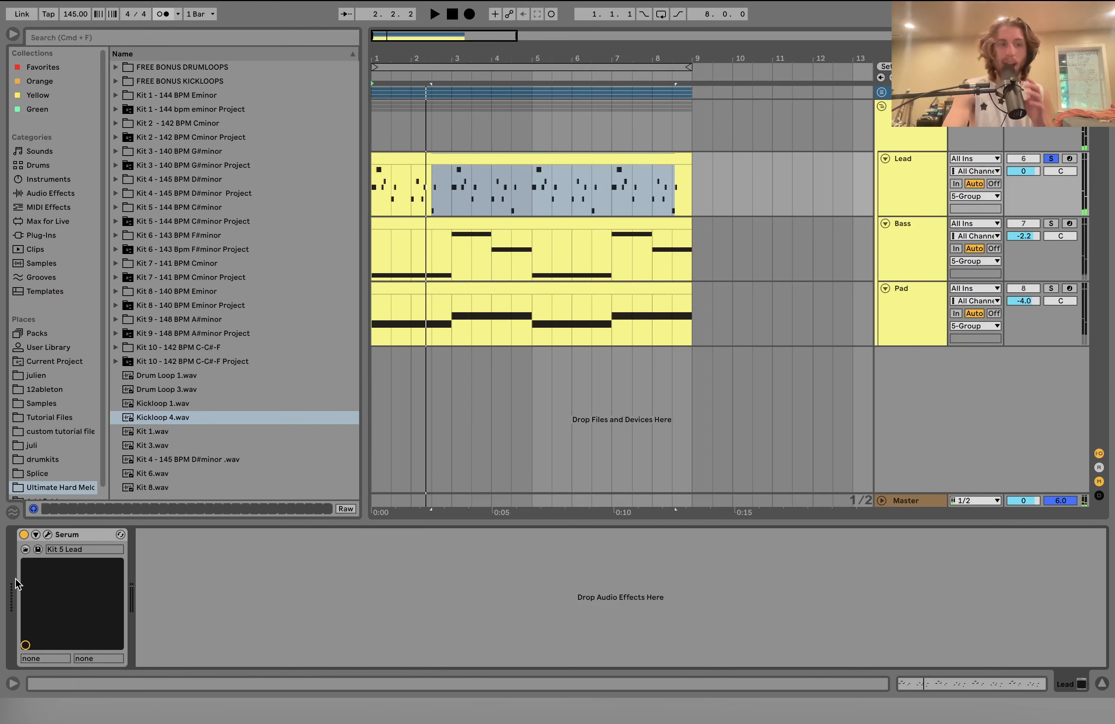
left_click(49, 535)
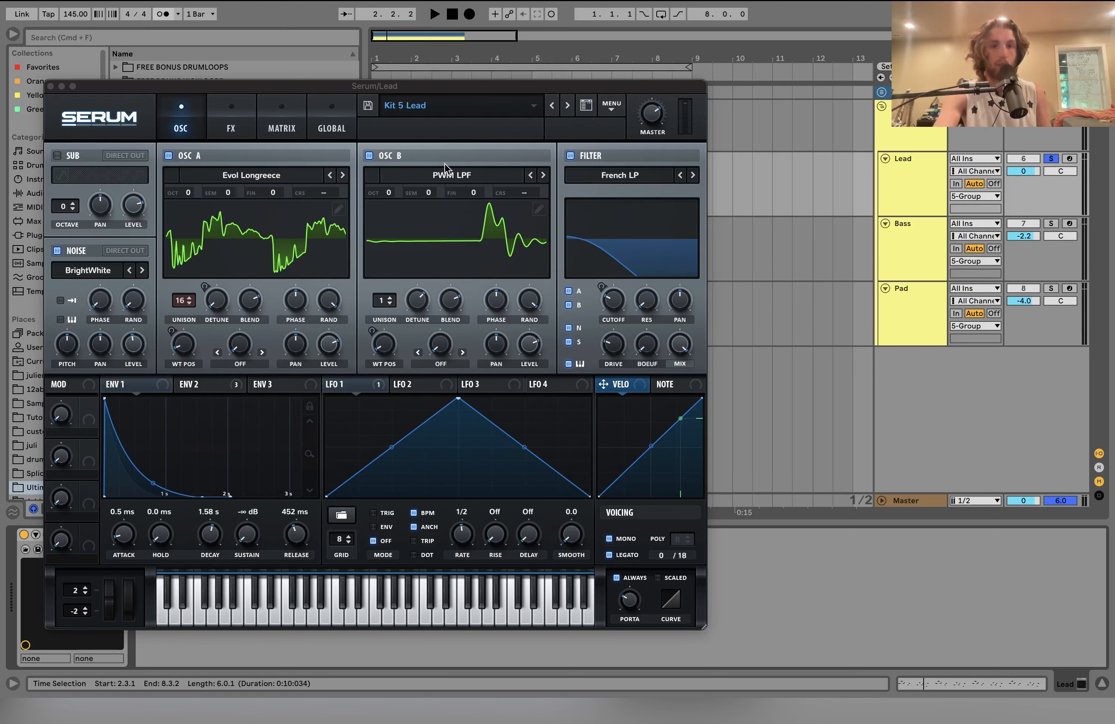
Play the Lead while examining Envelope 2 and the parameters it modulates in Serum.
key("space")
left_click(207, 385)
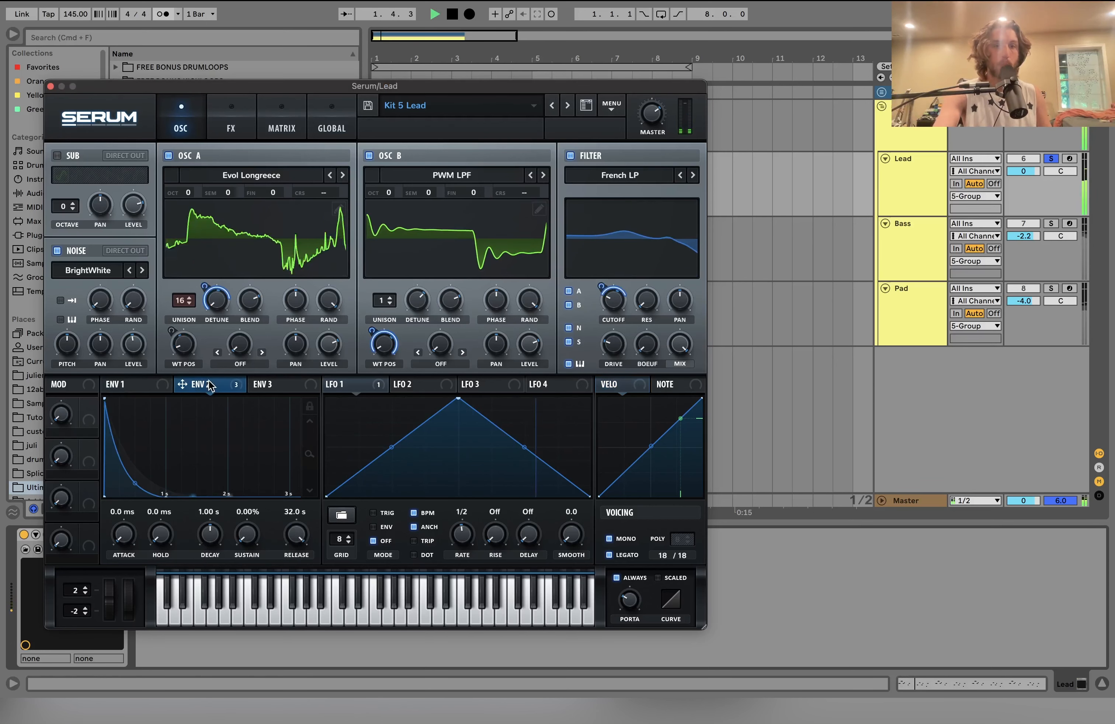
key("space")
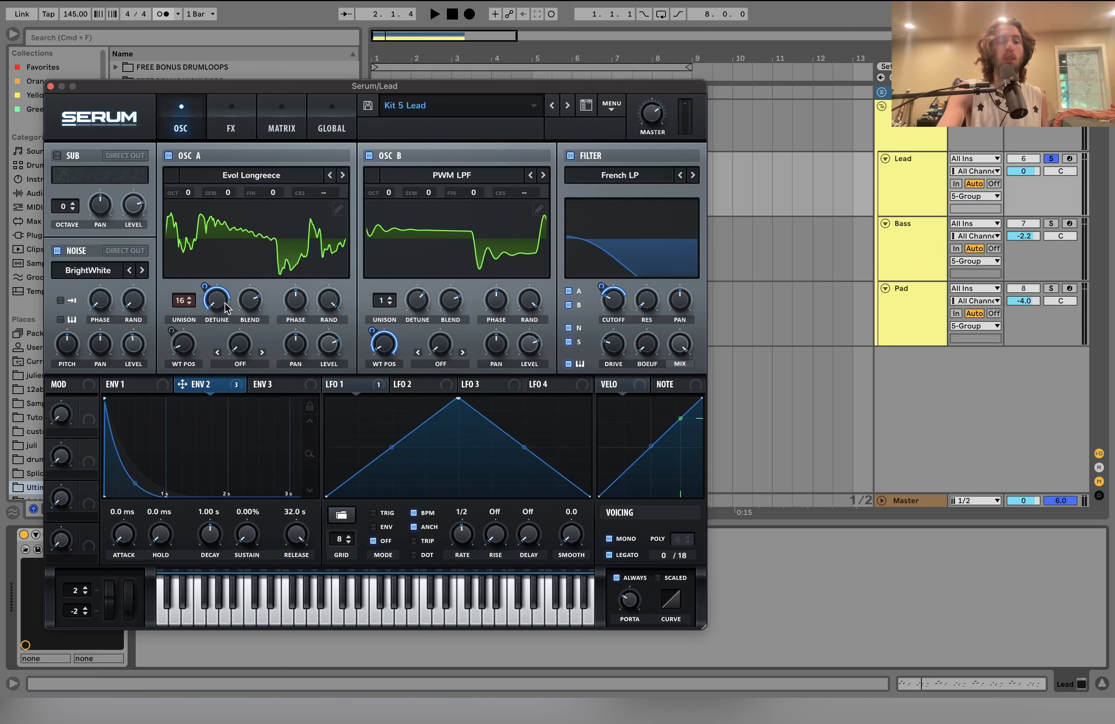
Turn off Oscillator B in the Lead's Serum patch and play the sound with Oscillator A's Evol Longreece wavetable.
left_click(383, 155)
key("space")
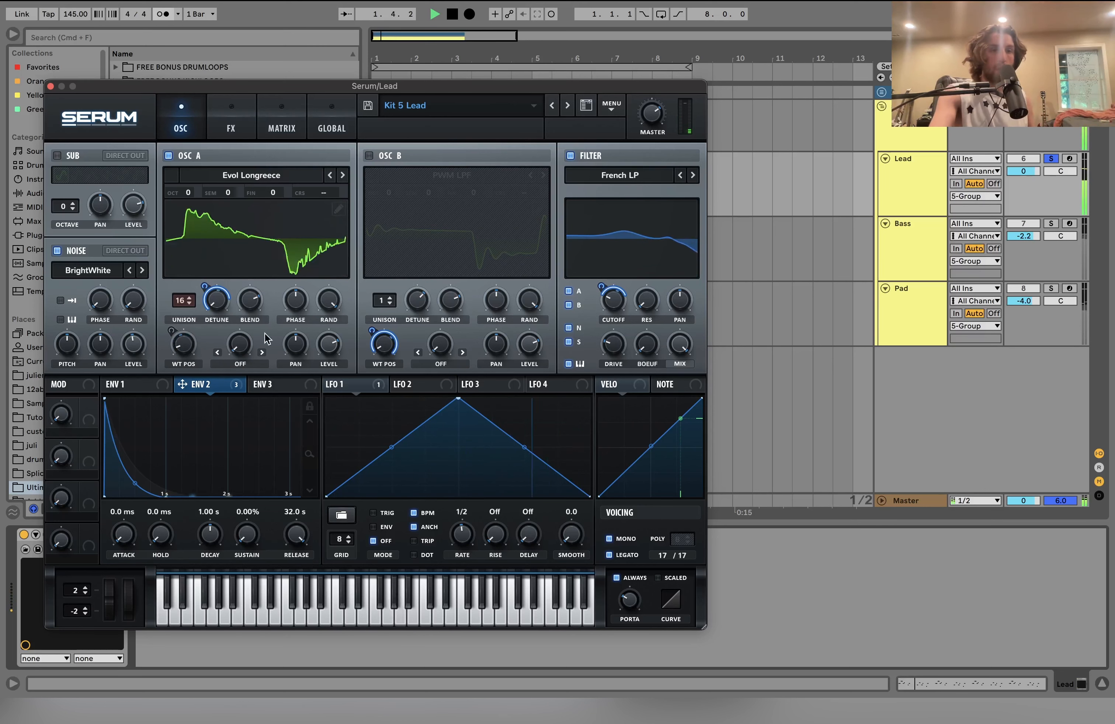
key("space")
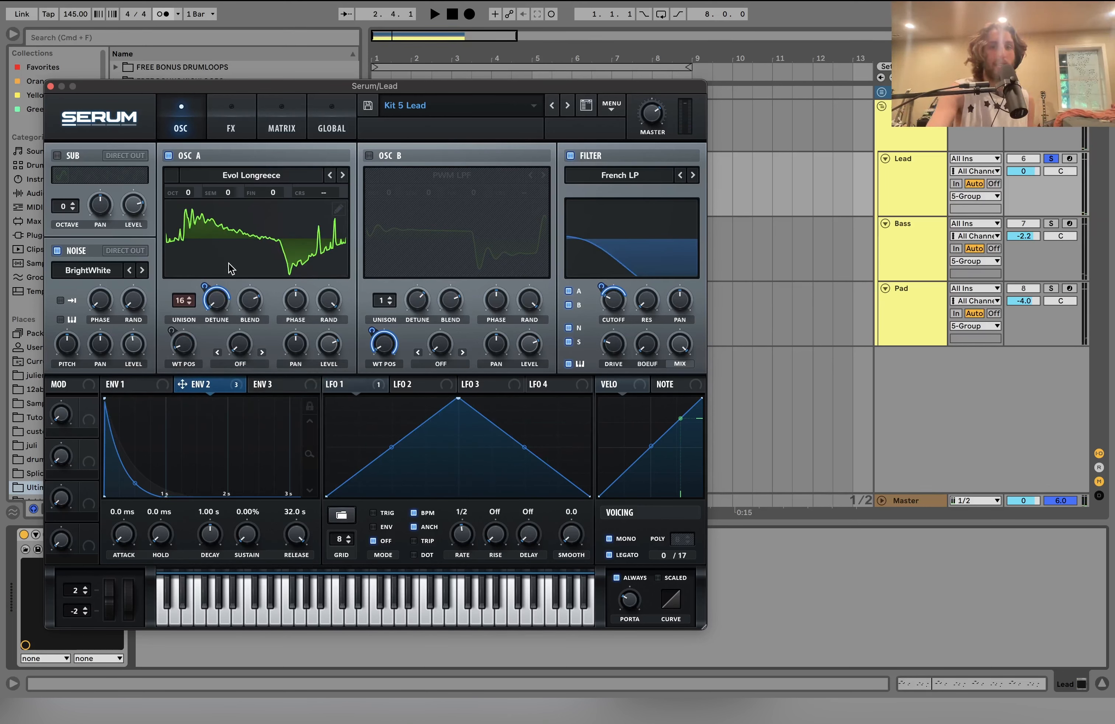
key("space")
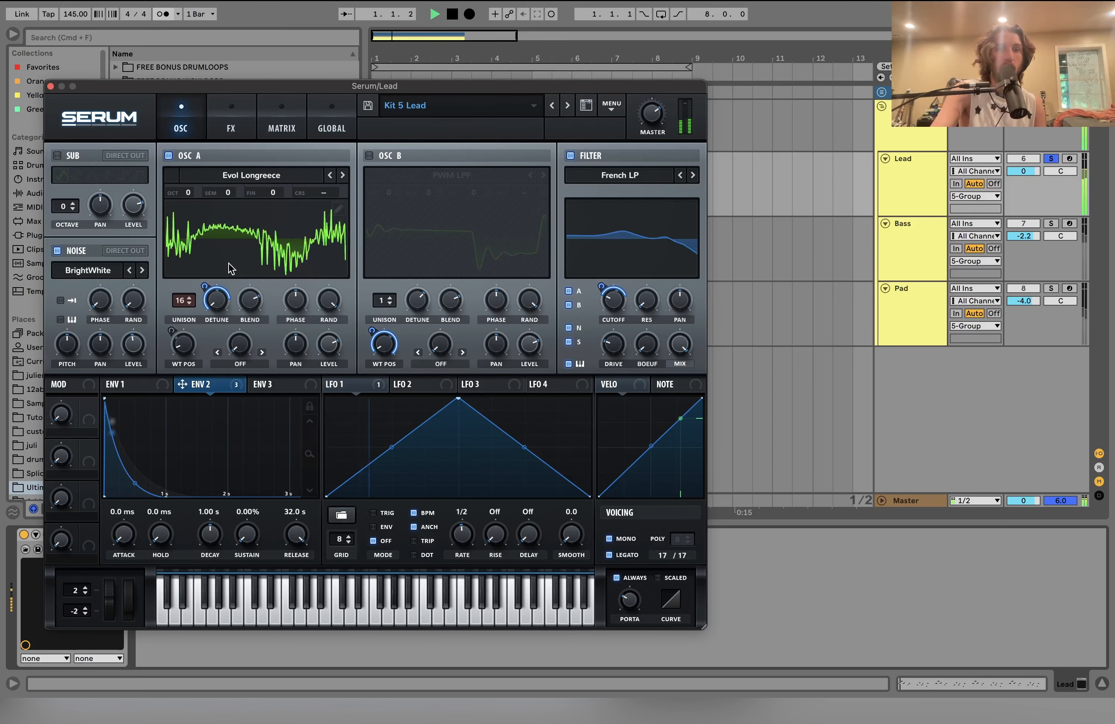
Compare the Lead's sound with Env 2's modulation of Oscillator A's detune bypassed and re-enabled in Serum.
key("space")
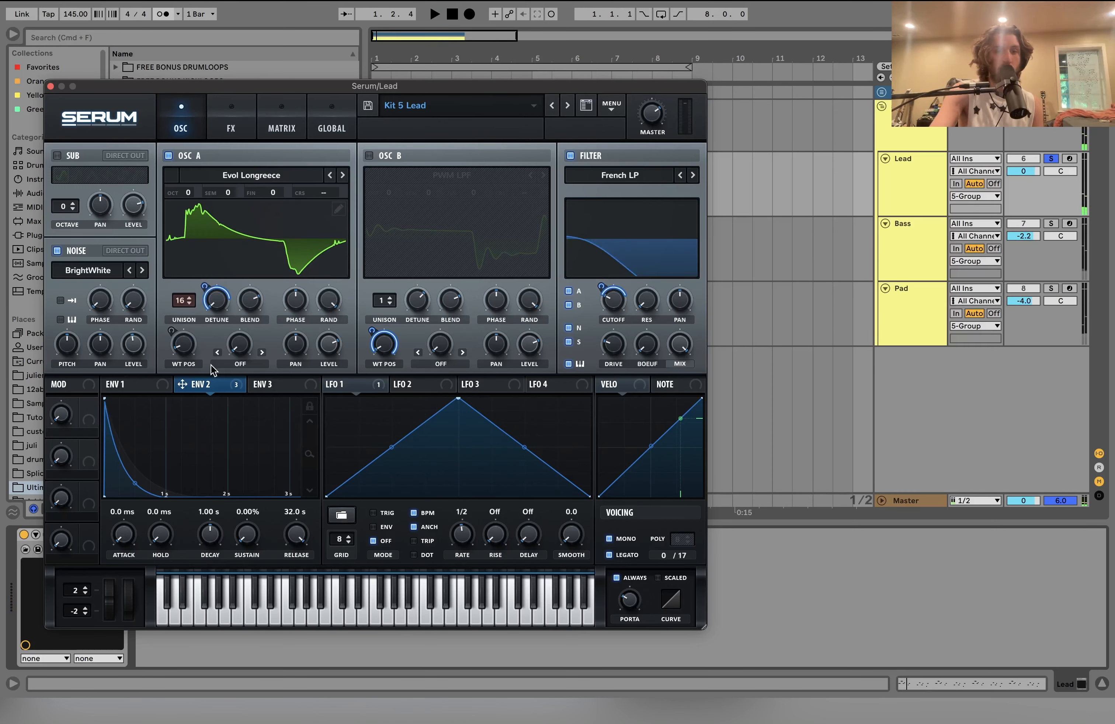
right_click(217, 301)
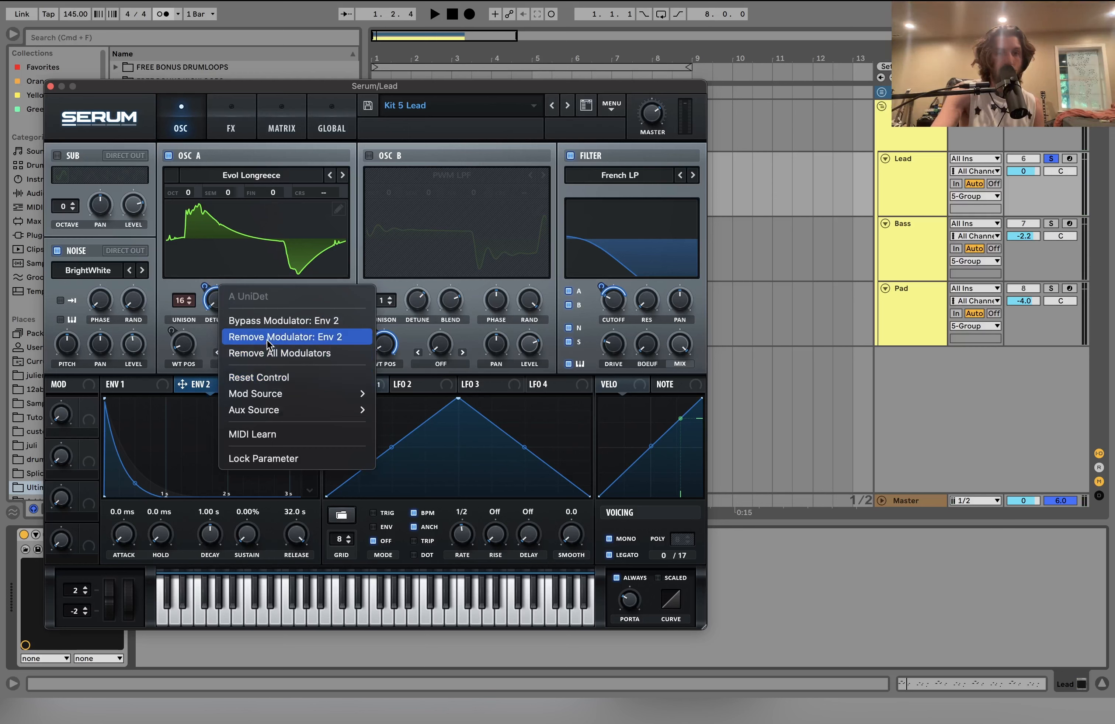
left_click(264, 322)
key("space")
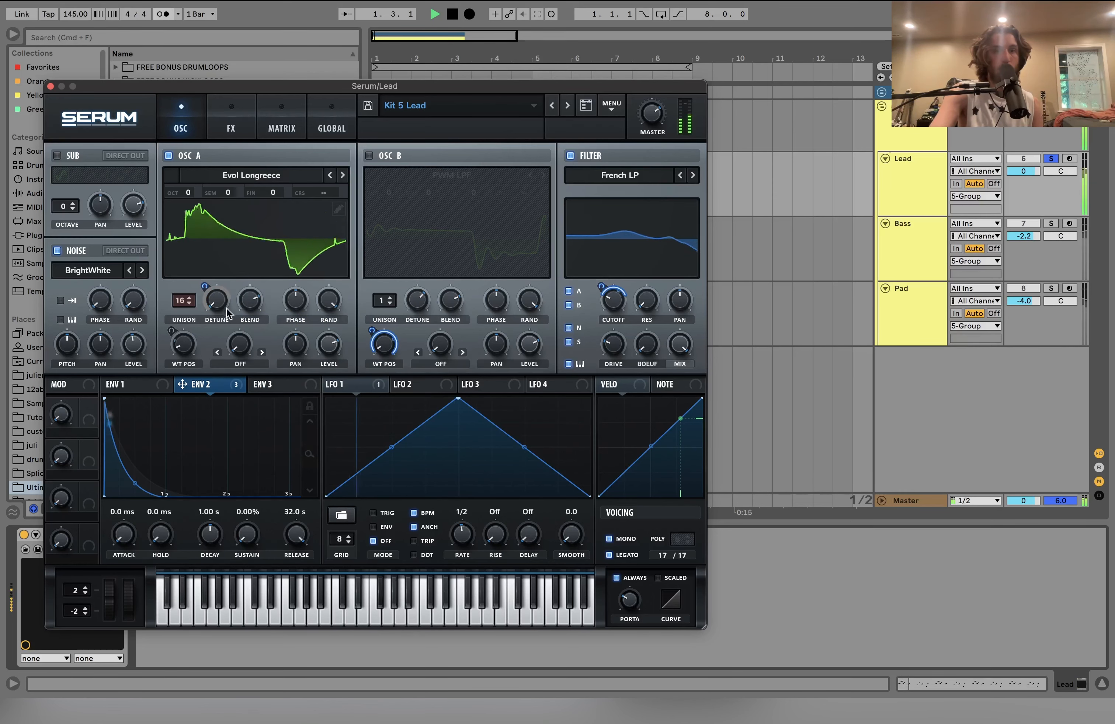
right_click(217, 288)
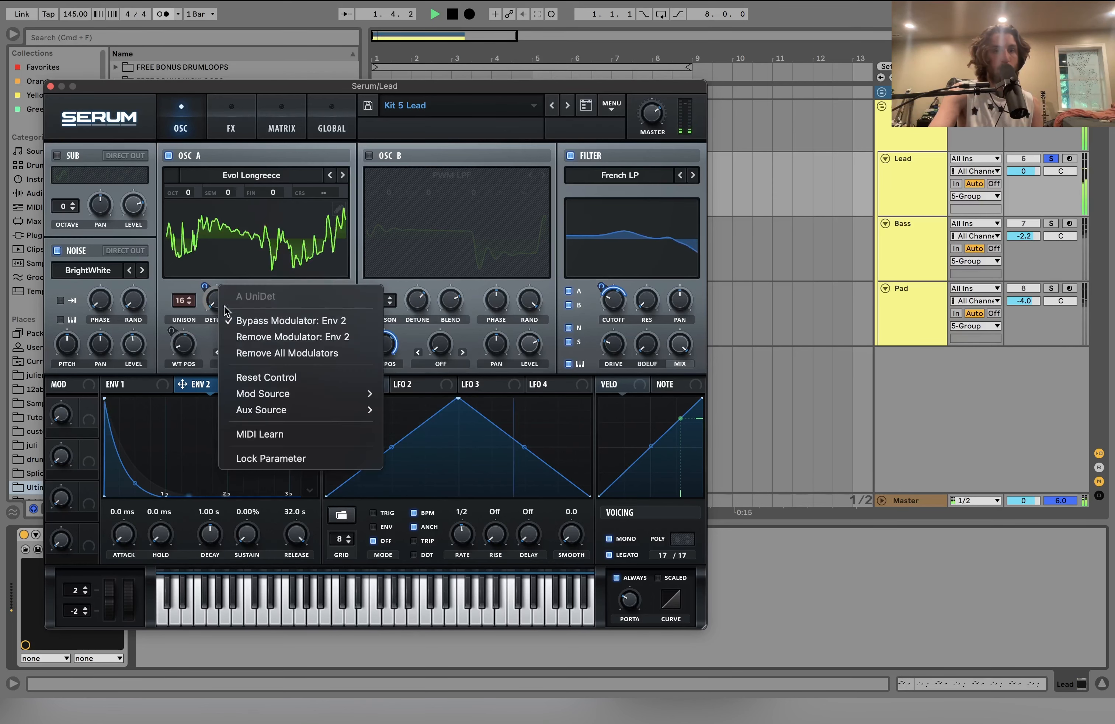
left_click(238, 322)
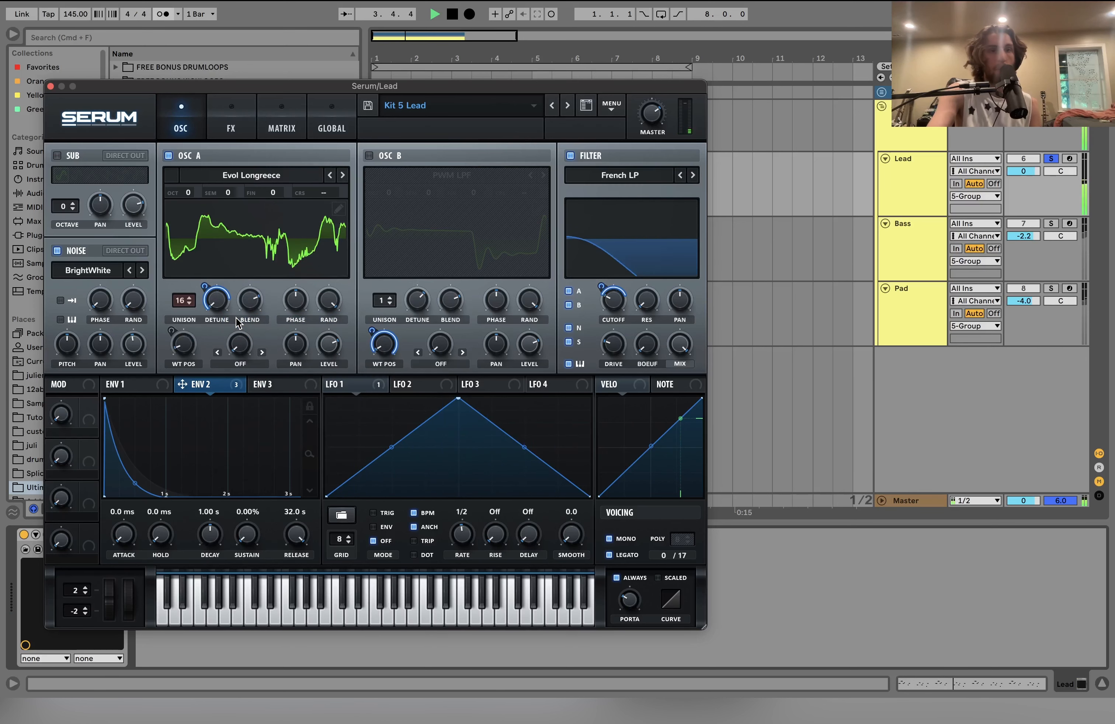
key("space")
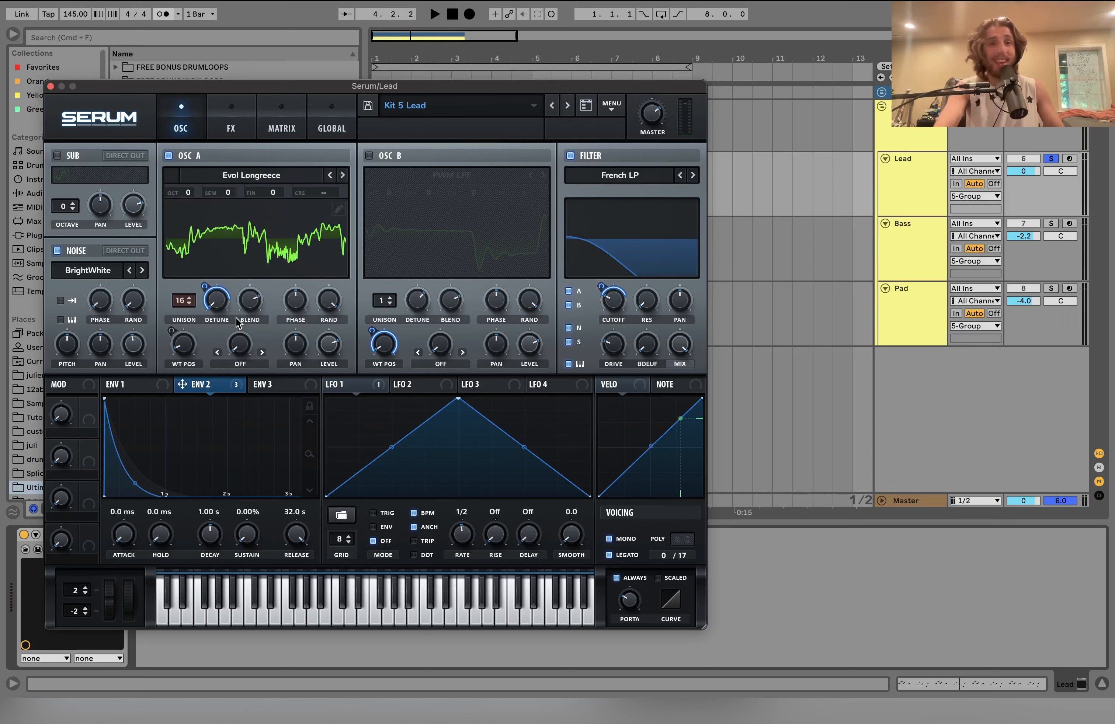
Turn Oscillator B back on in the Lead's Serum patch and play the sound with both oscillators.
left_click(384, 160)
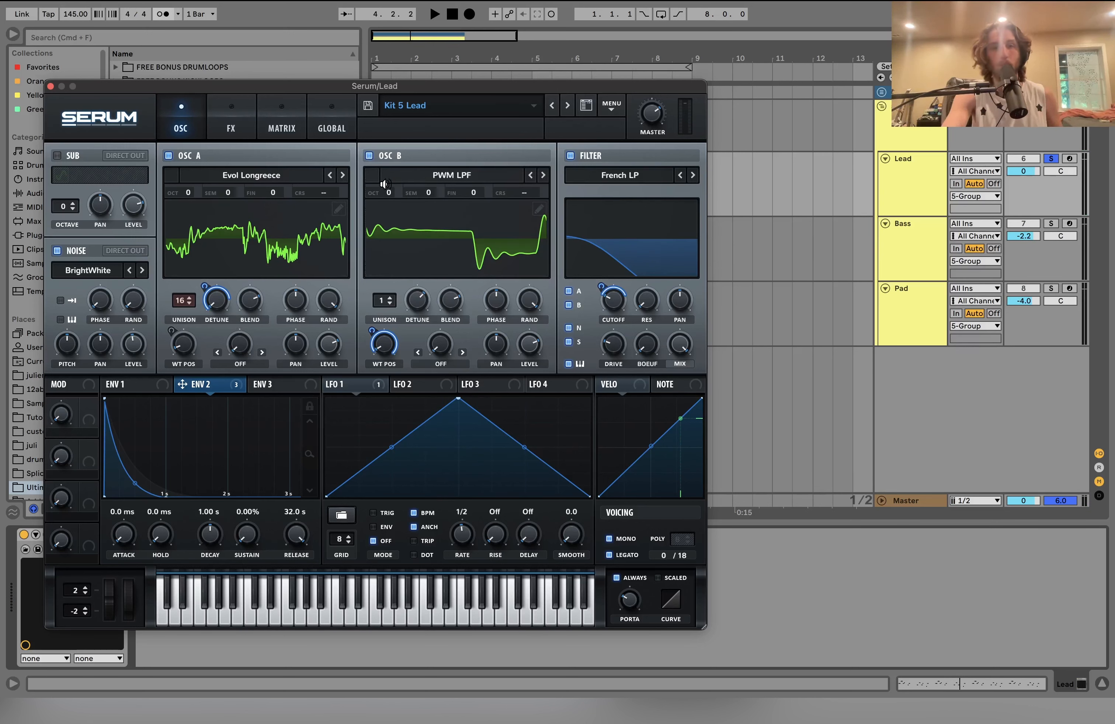
key("space")
key("space")
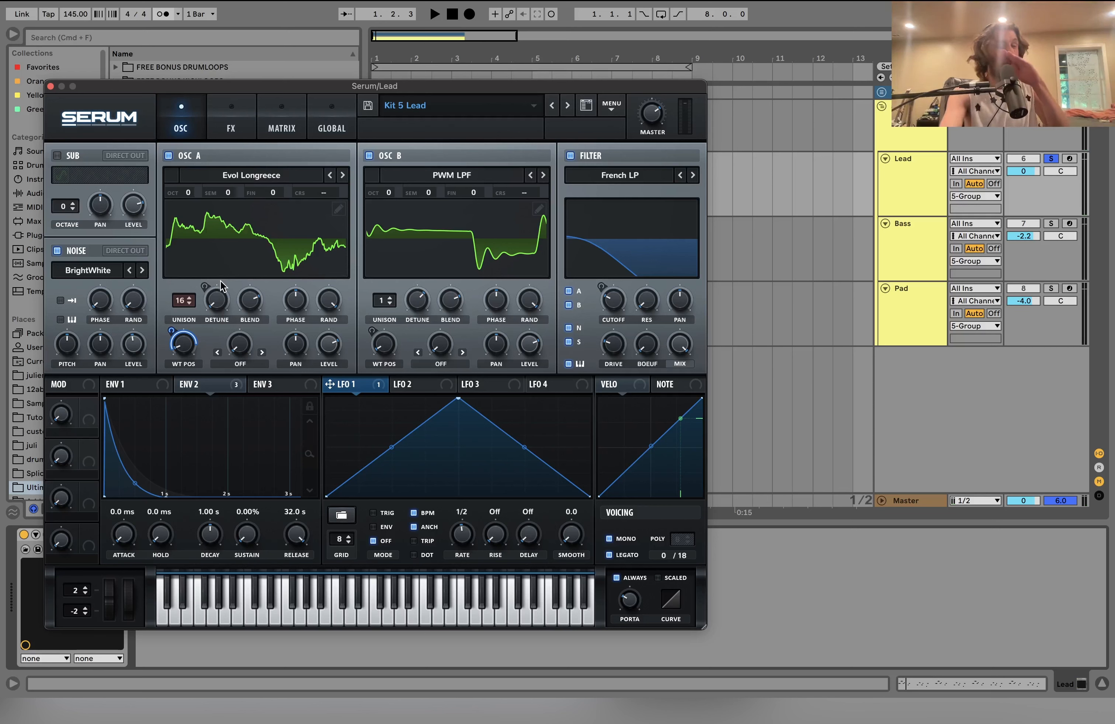
key("space")
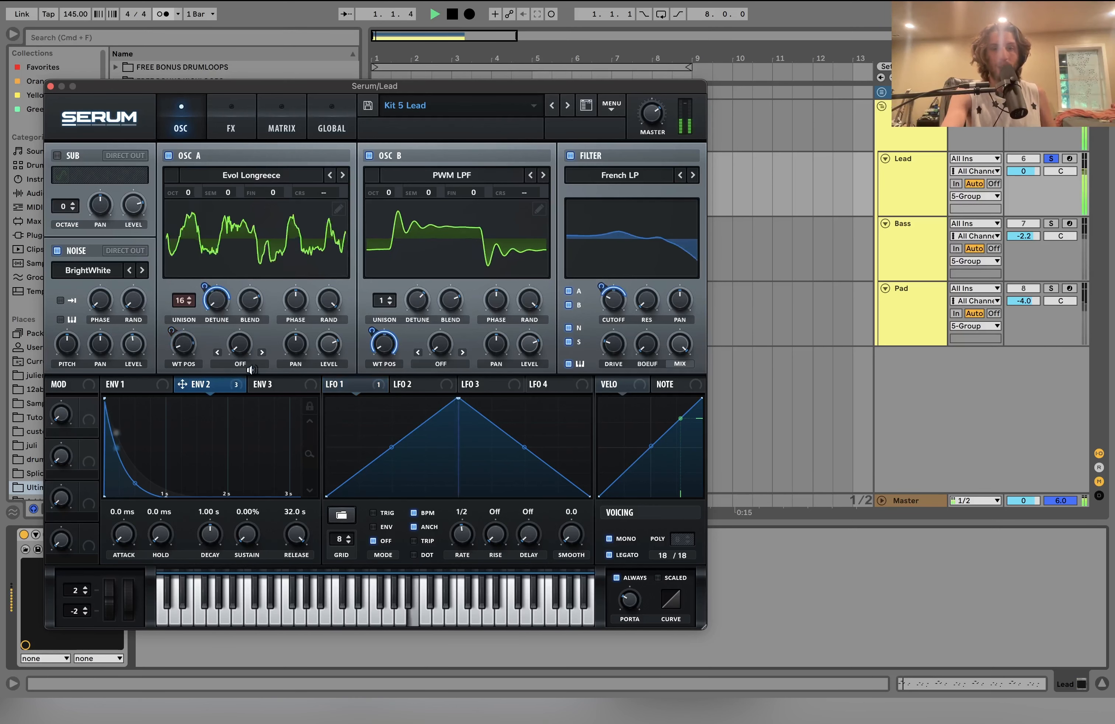
key("space")
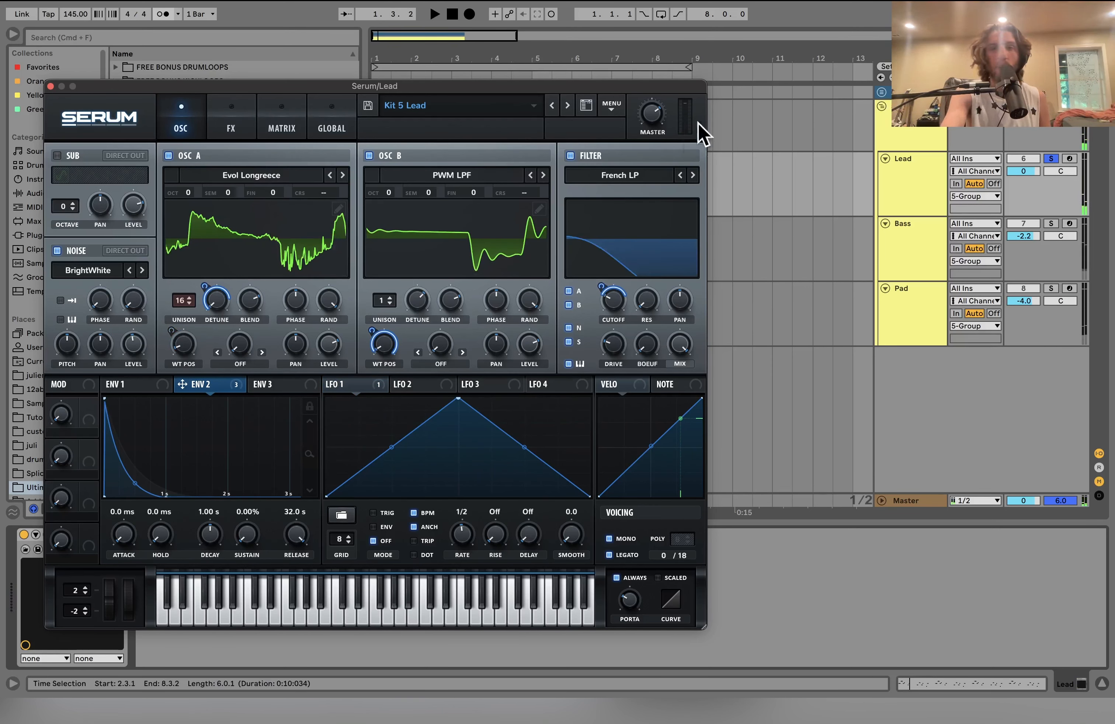
Audition the Lead with the MG Low 18 filter type, and restore the French LP filter for comparison.
left_click(632, 181)
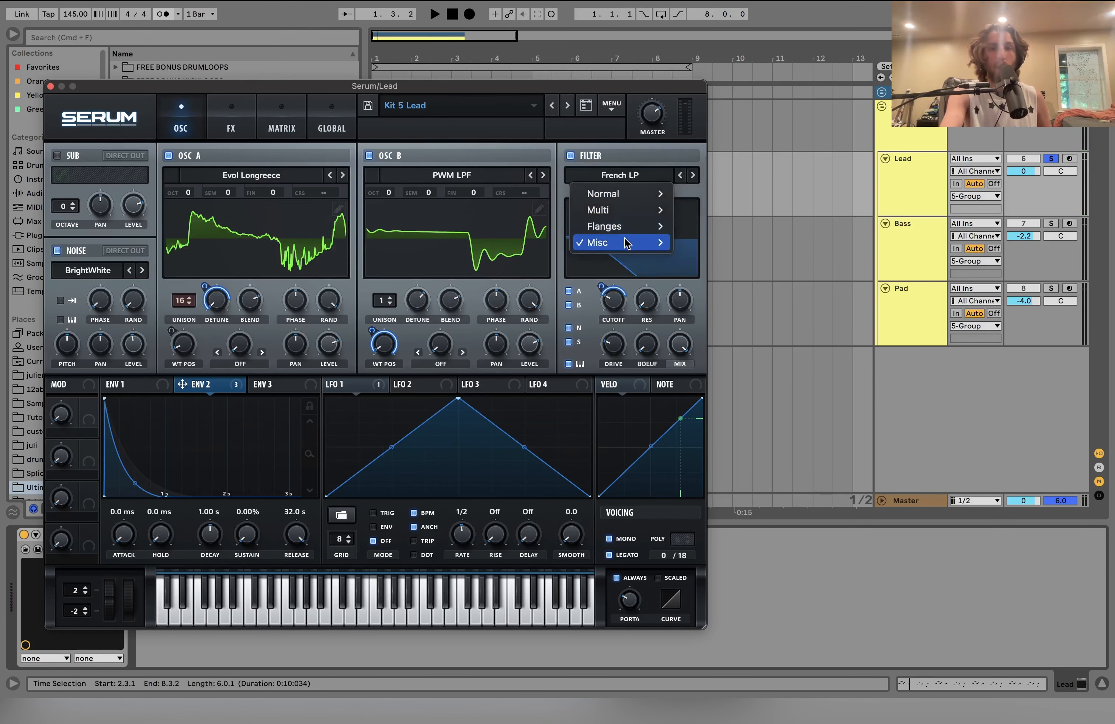
mouse_move(651, 243)
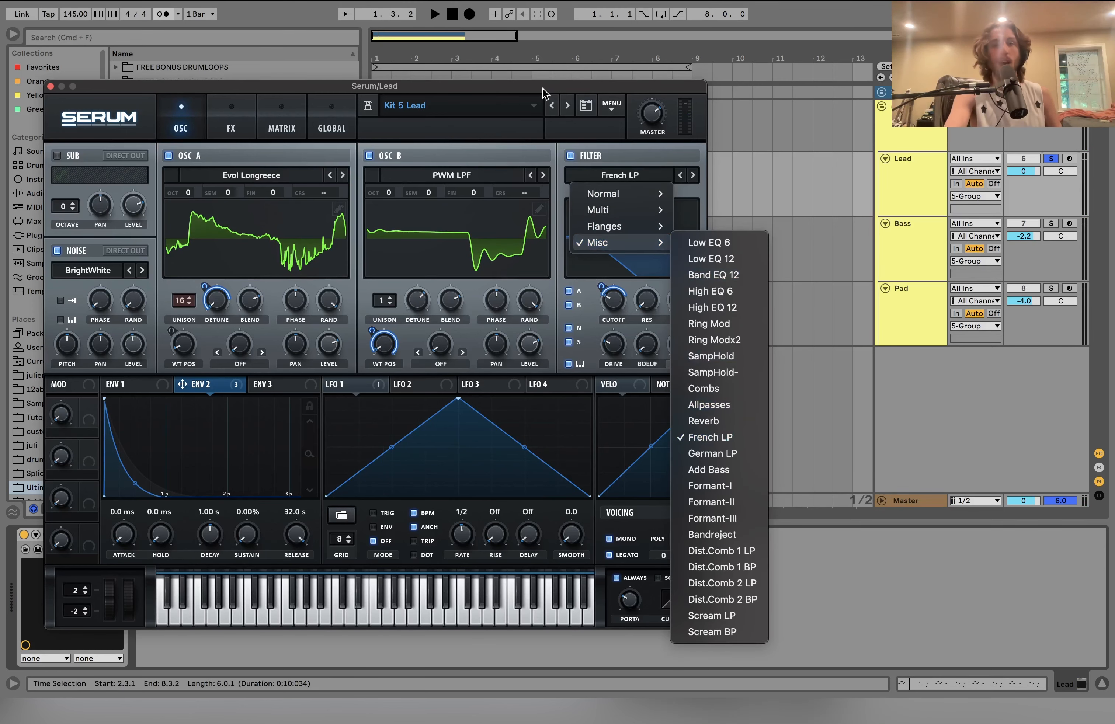
left_click_drag(543, 93, 541, 93)
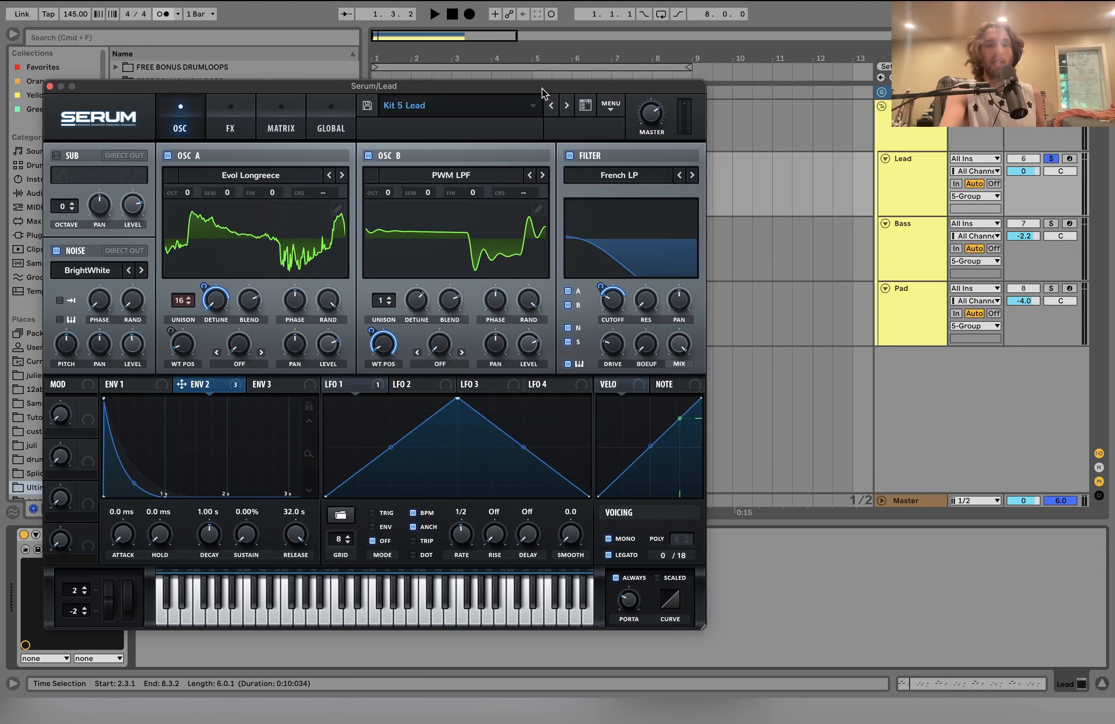
left_click(628, 174)
mouse_move(620, 193)
left_click(700, 226)
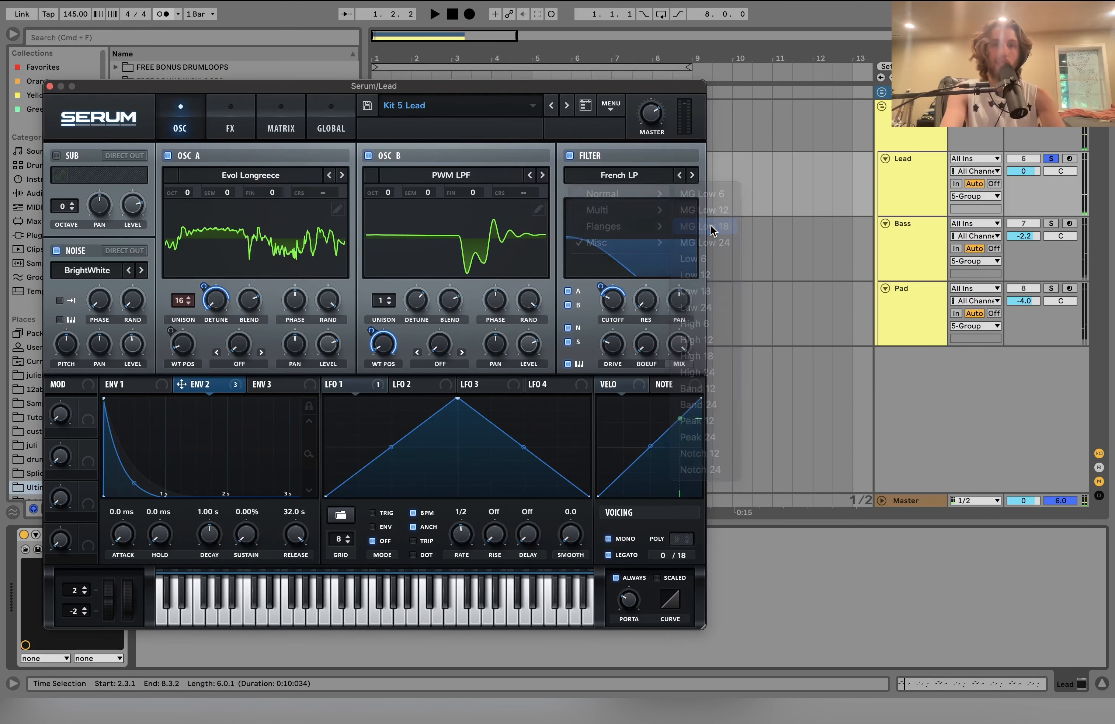
key("space")
left_click(623, 181)
mouse_move(610, 242)
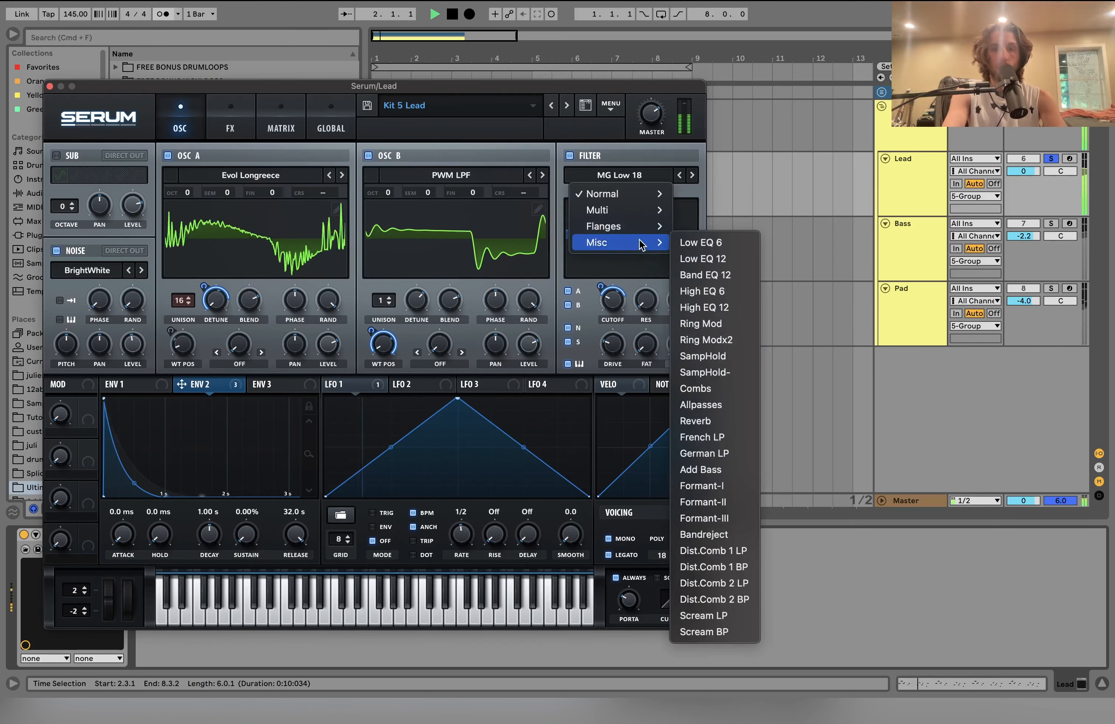
left_click(705, 439)
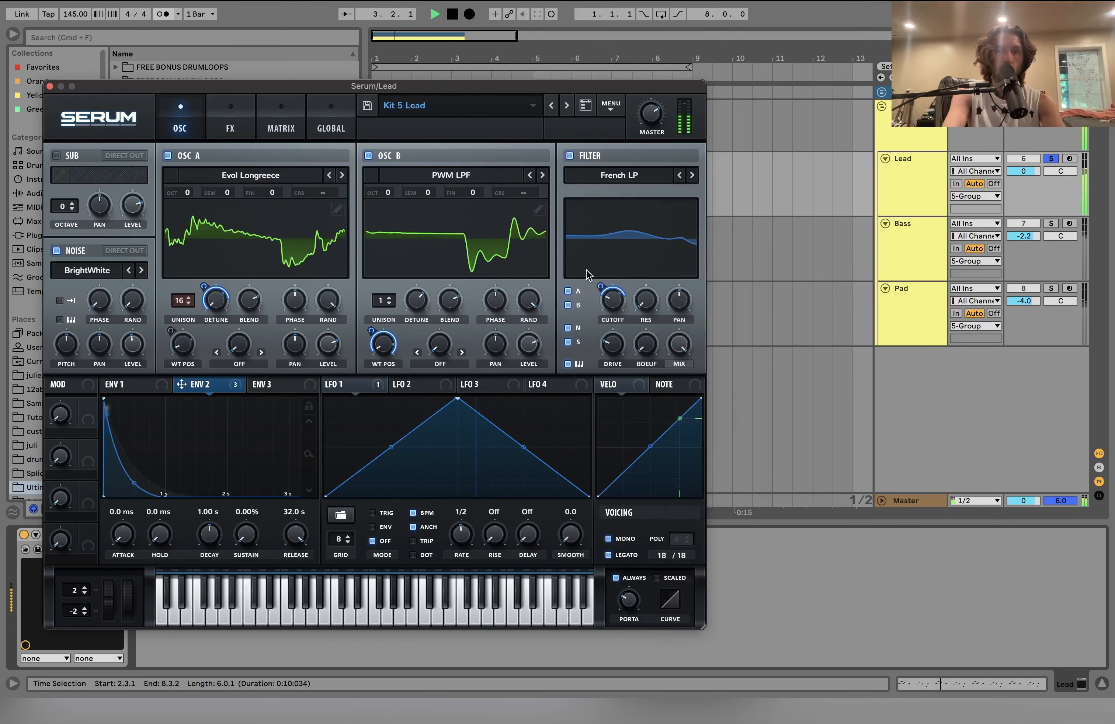
key("space")
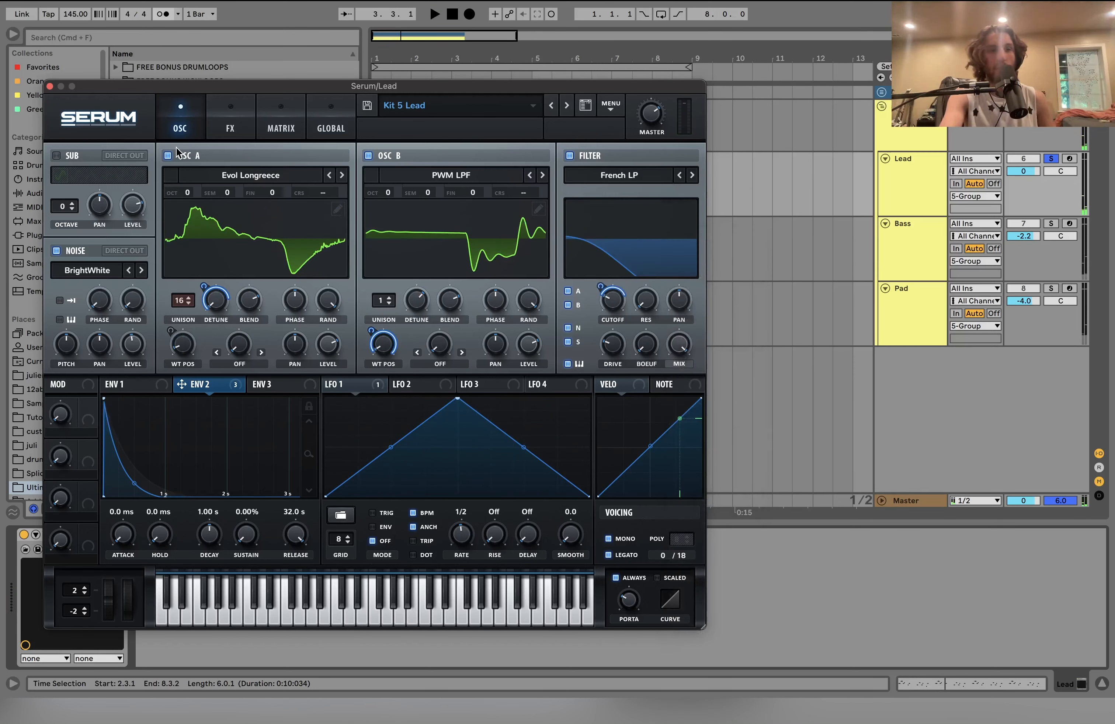
Open the Lead's Serum effects and compare the sound with the Lin.Fold distortion turned off and back on.
left_click(229, 126)
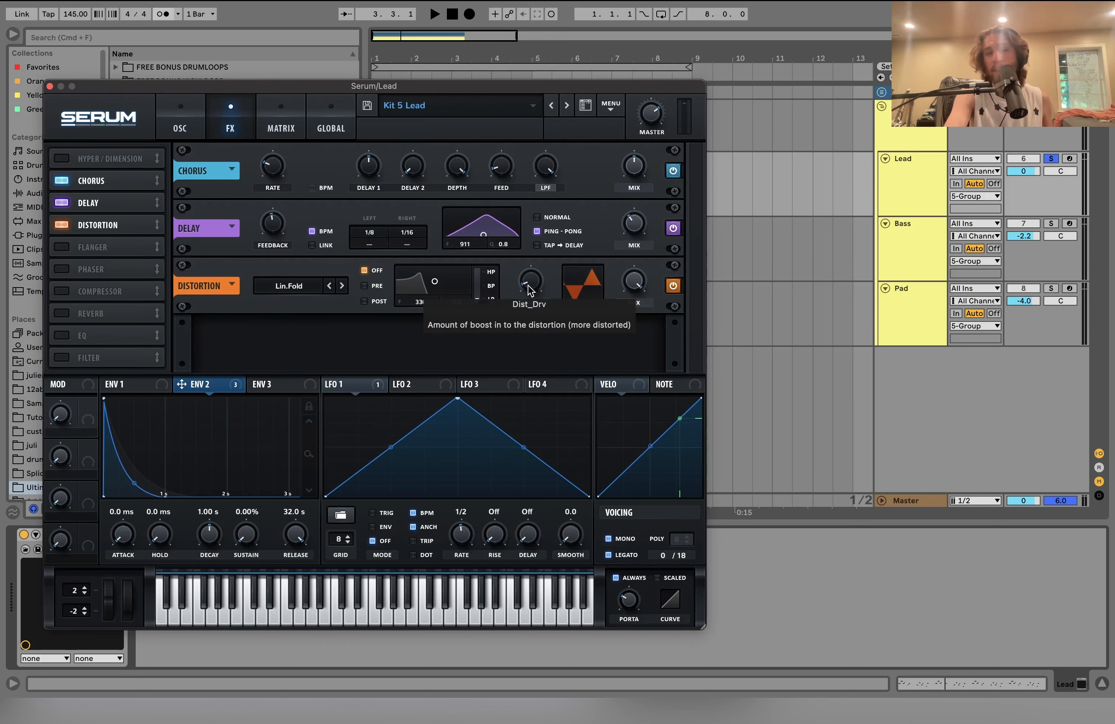
left_click(64, 224)
key("space")
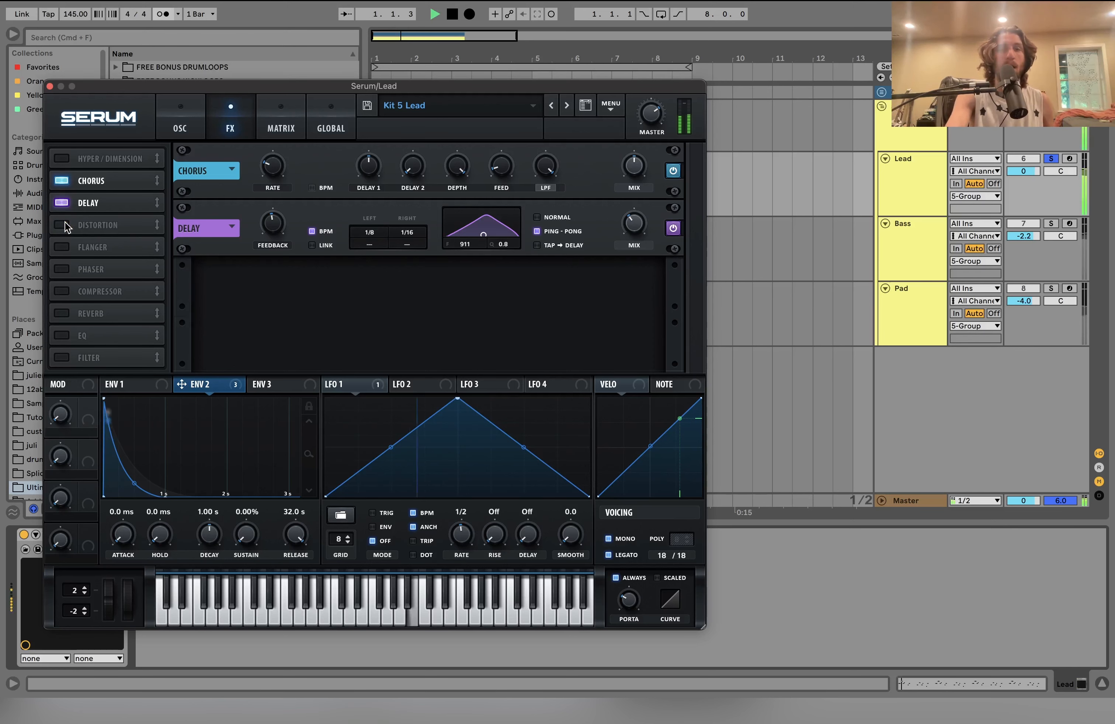
left_click(65, 225)
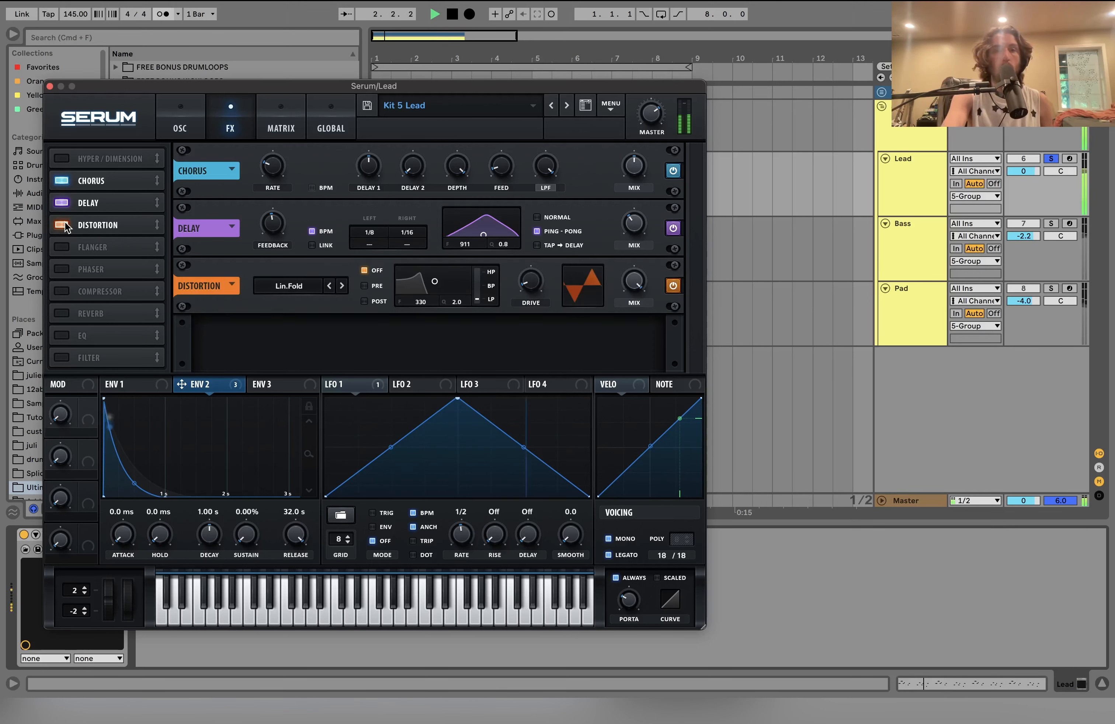
key("space")
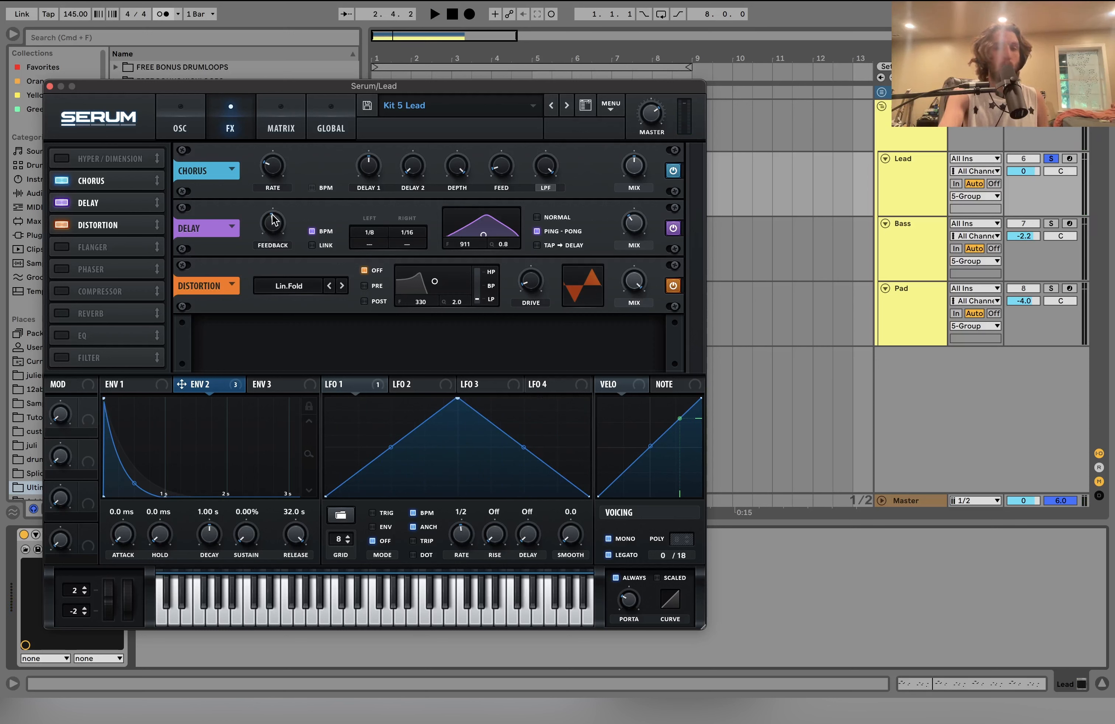
Play short passages of the Lead while examining its chorus, delay and distortion settings.
key("space")
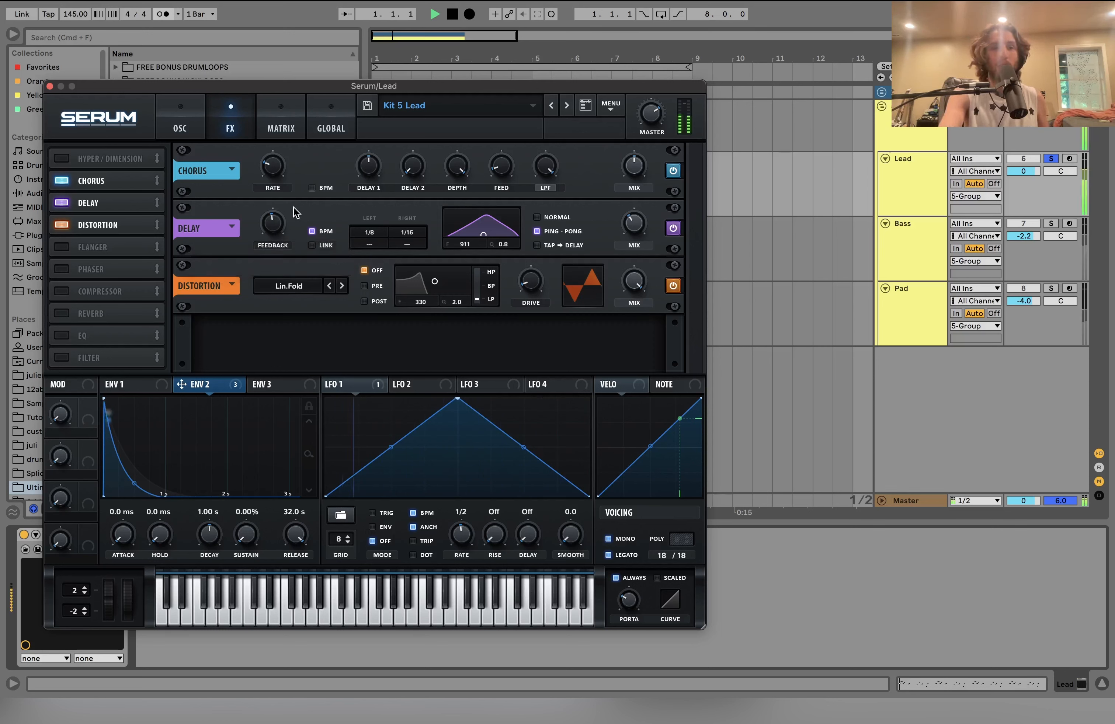
key("space")
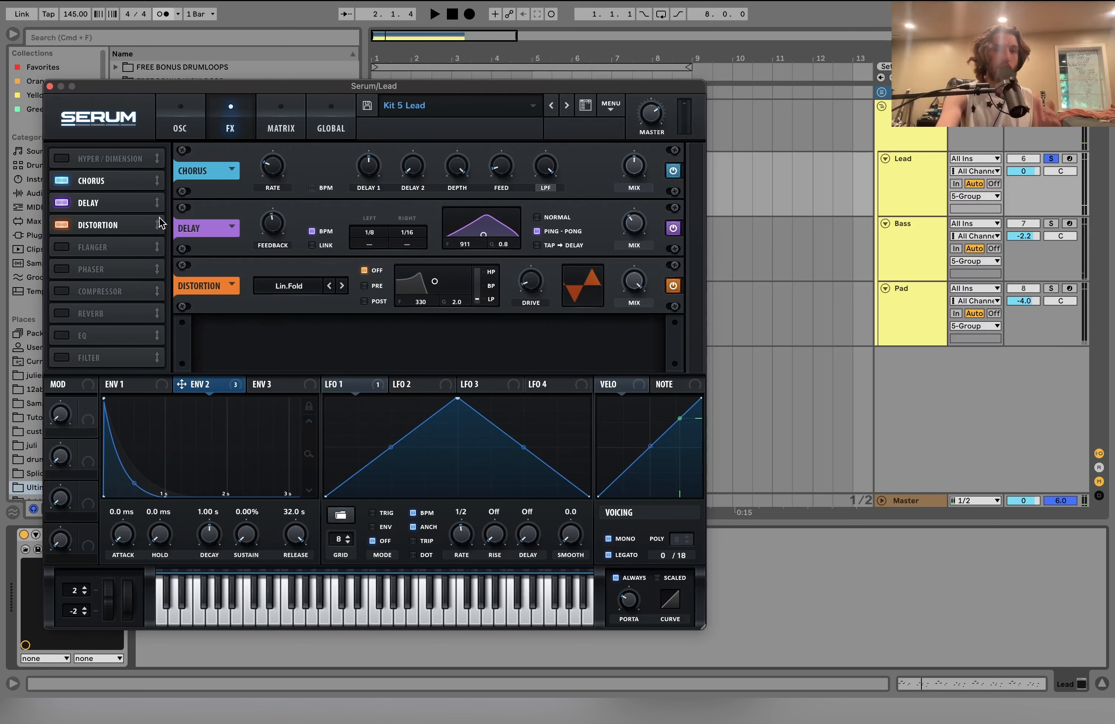
key("space")
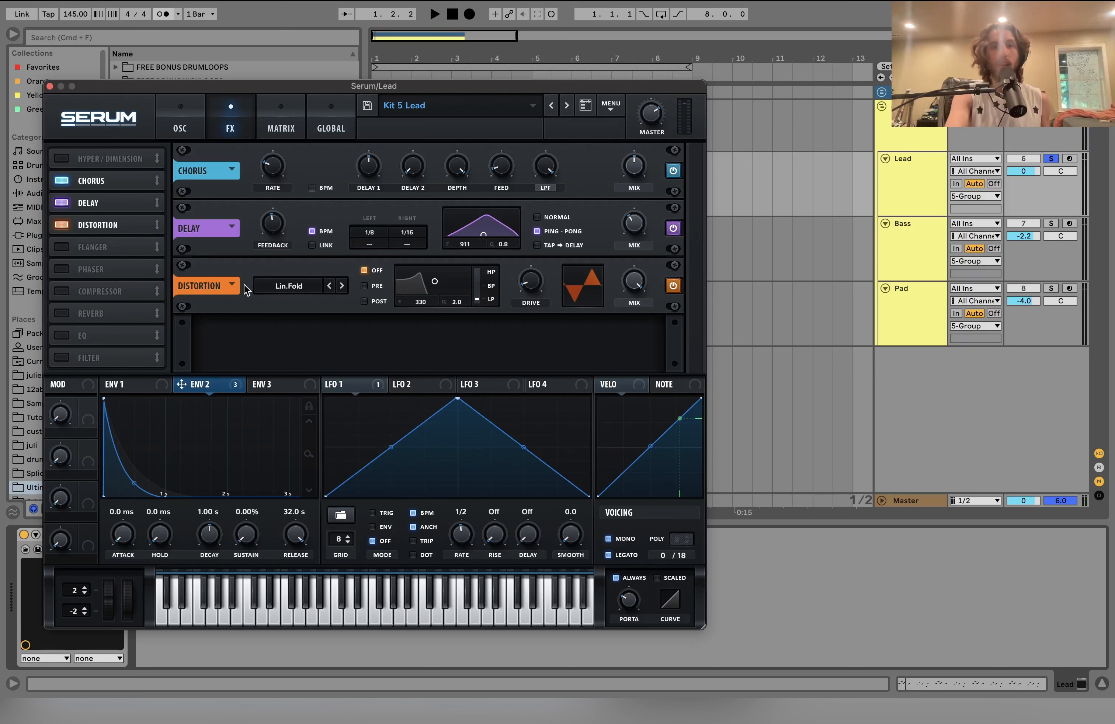
Solo the yellow Bass track, play it, and open its MIDI clip in the piano roll.
left_click(903, 250)
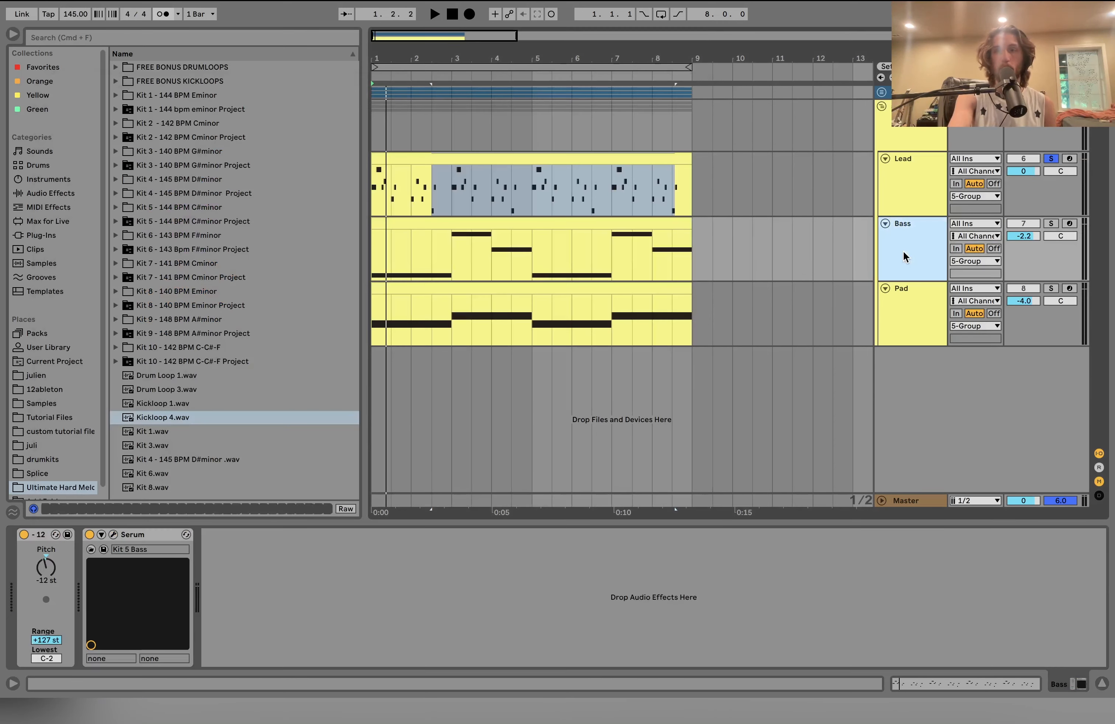
left_click(1051, 225)
key("space")
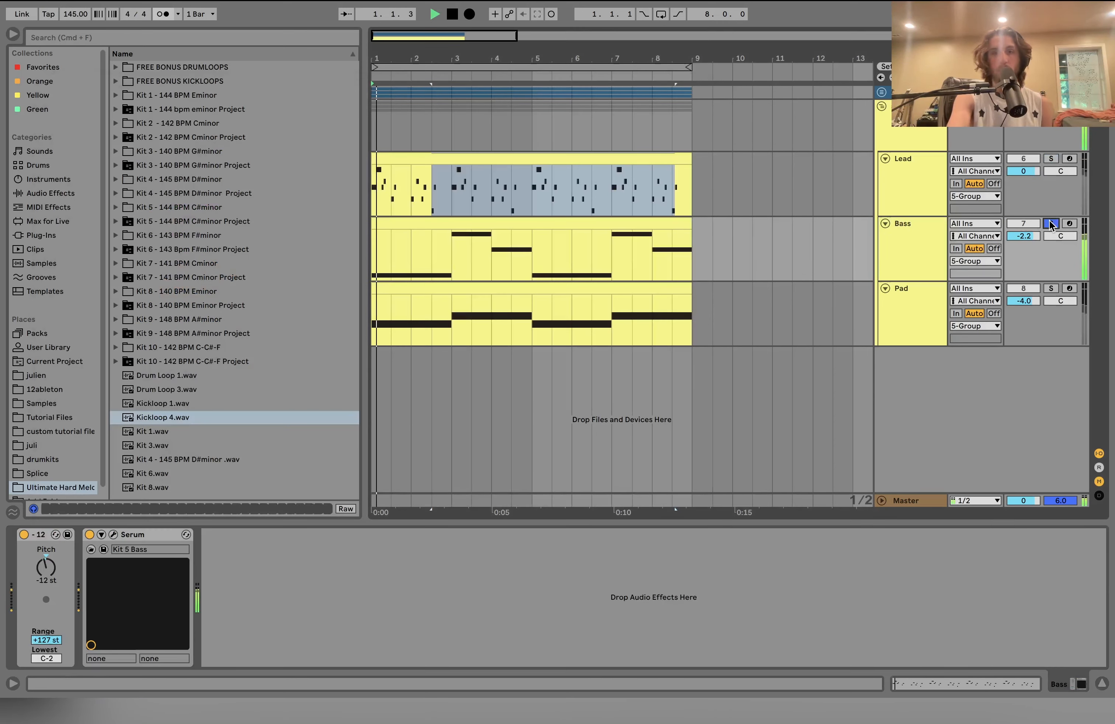
left_click(629, 227)
double_click(629, 227)
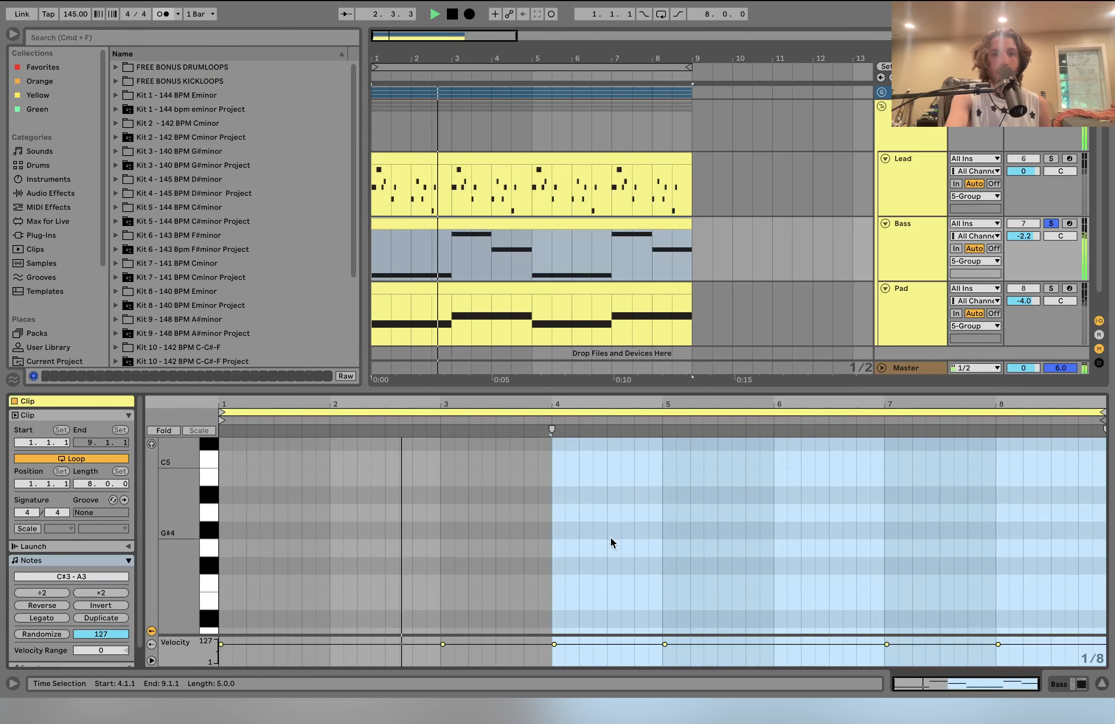
Examine the bass line's pitches by selecting its first C#3, A3 and F#3 notes in turn.
left_click_drag(197, 572, 175, 571)
key("space")
left_click(306, 620)
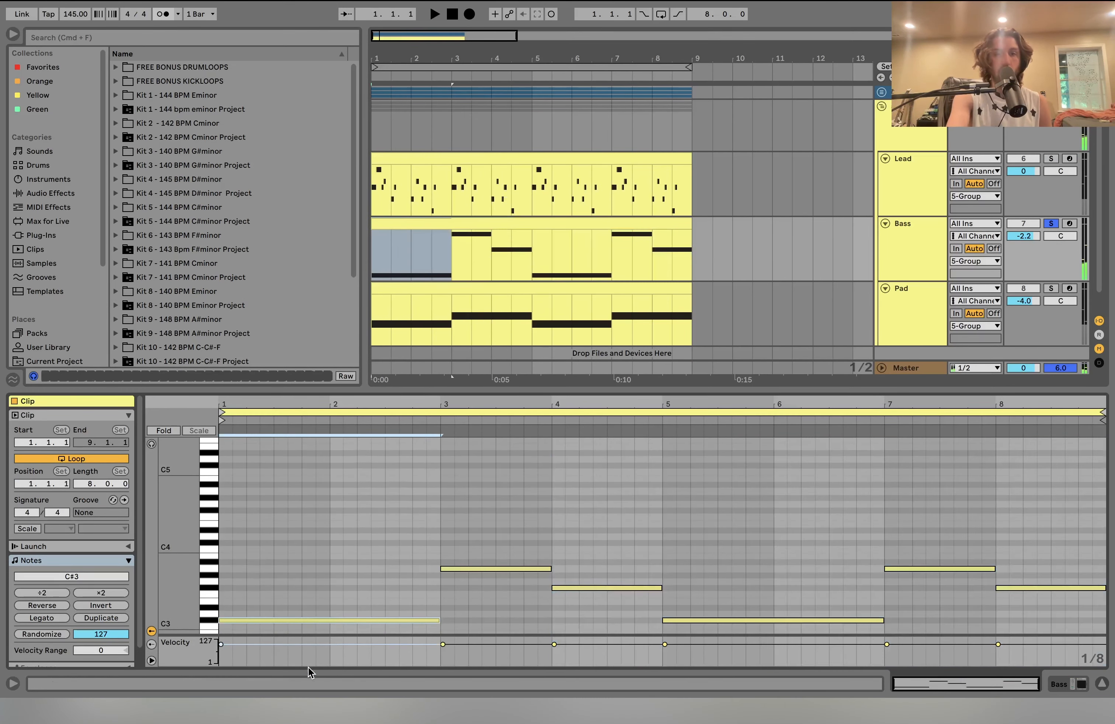
left_click_drag(496, 547, 496, 626)
left_click(594, 587)
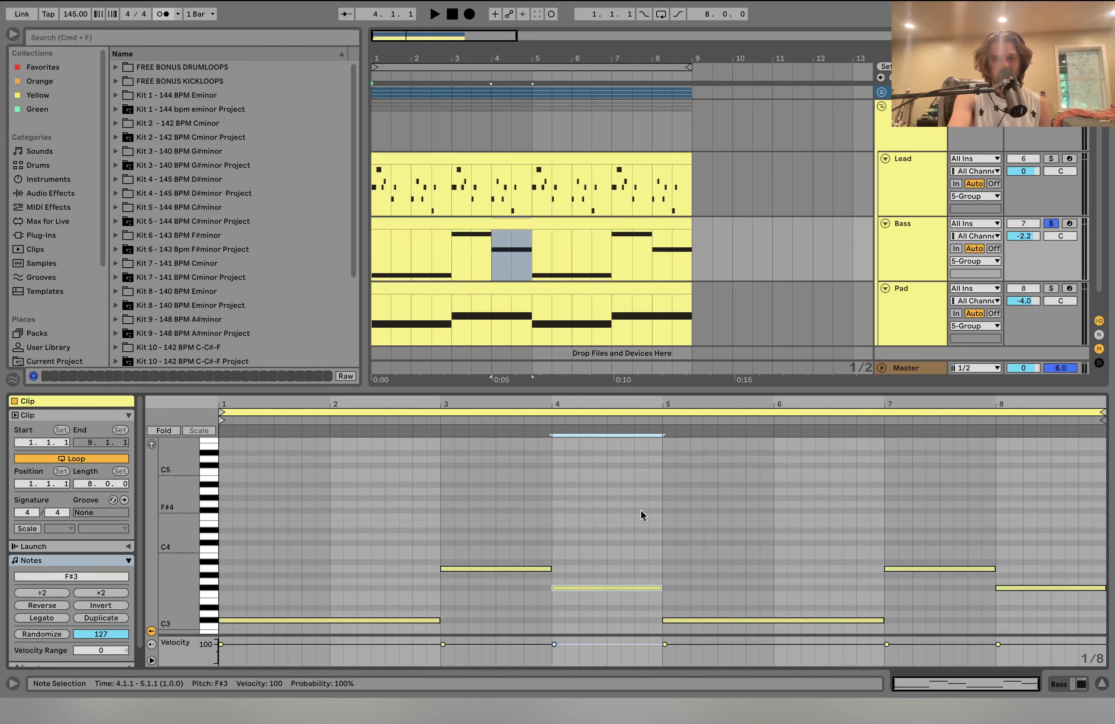
Open the yellow Bass track's Serum instrument with the Kit 5 Bass preset and play it.
key("shift+Tab")
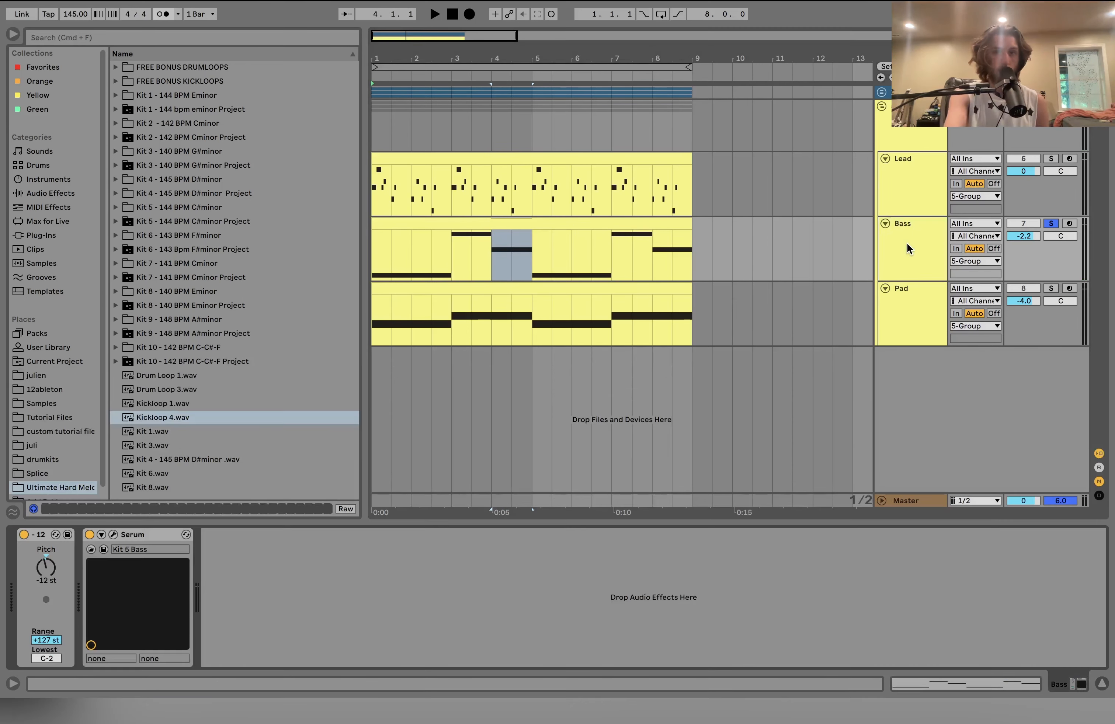
left_click(664, 219)
left_click(114, 534)
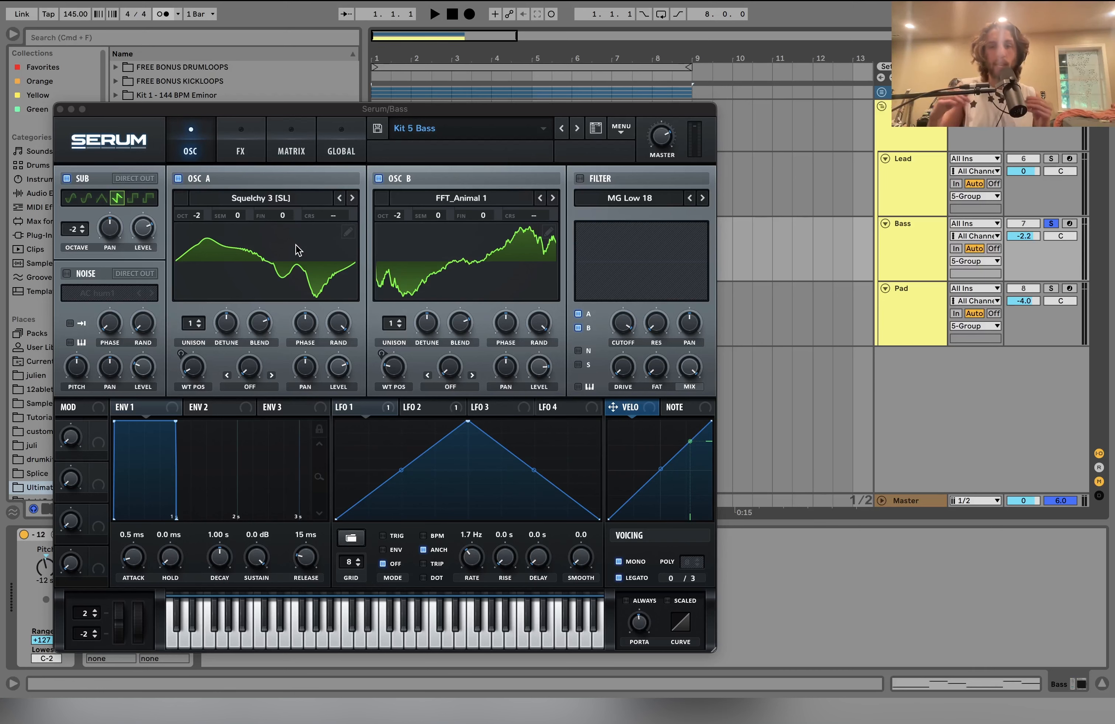
key("space")
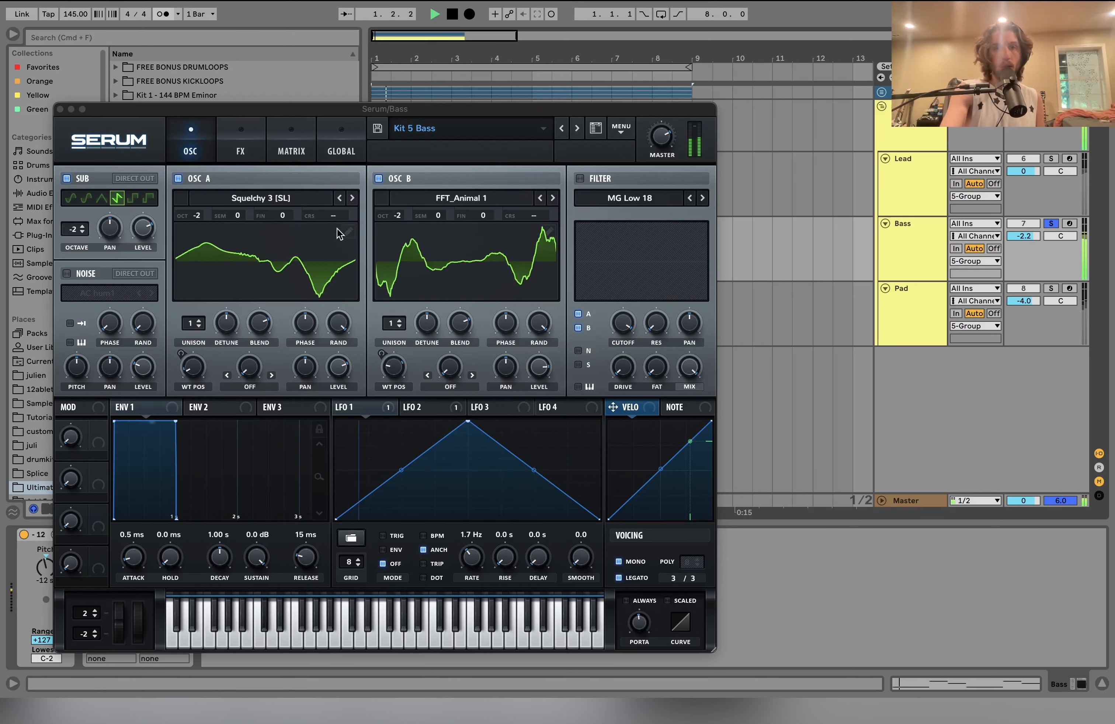
Examine LFO 1 and LFO 2 and the oscillator wavetable positions they modulate in the Bass patch, playing the sound.
left_click(368, 407)
key("space")
left_click(457, 412)
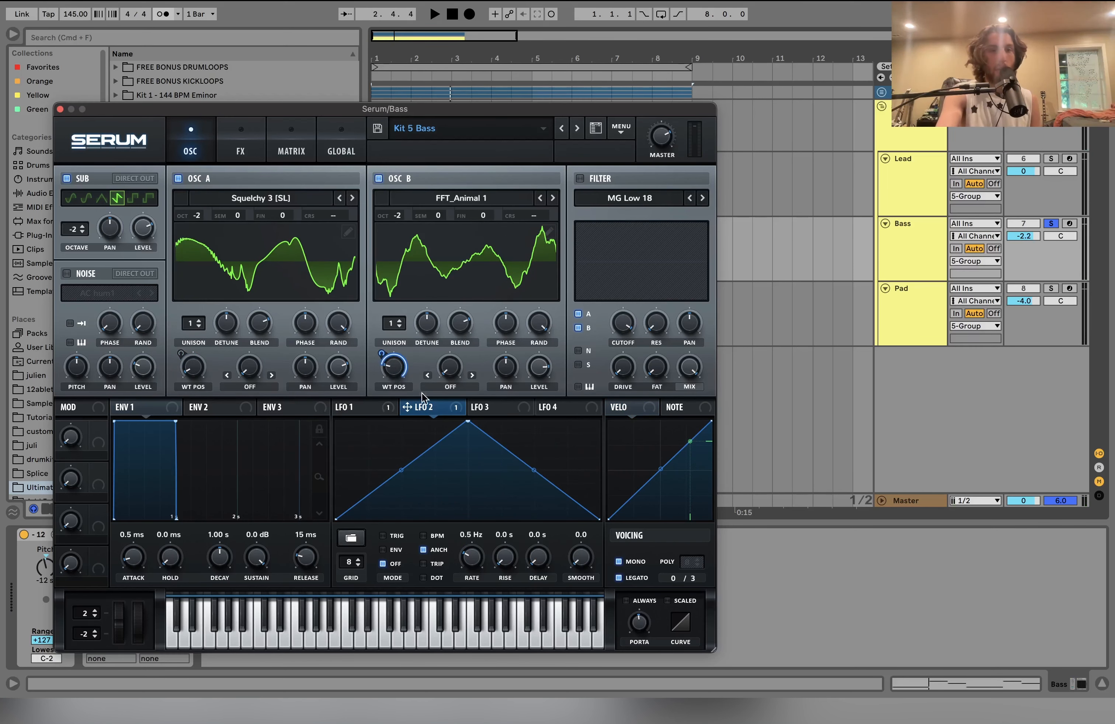
left_click(357, 409)
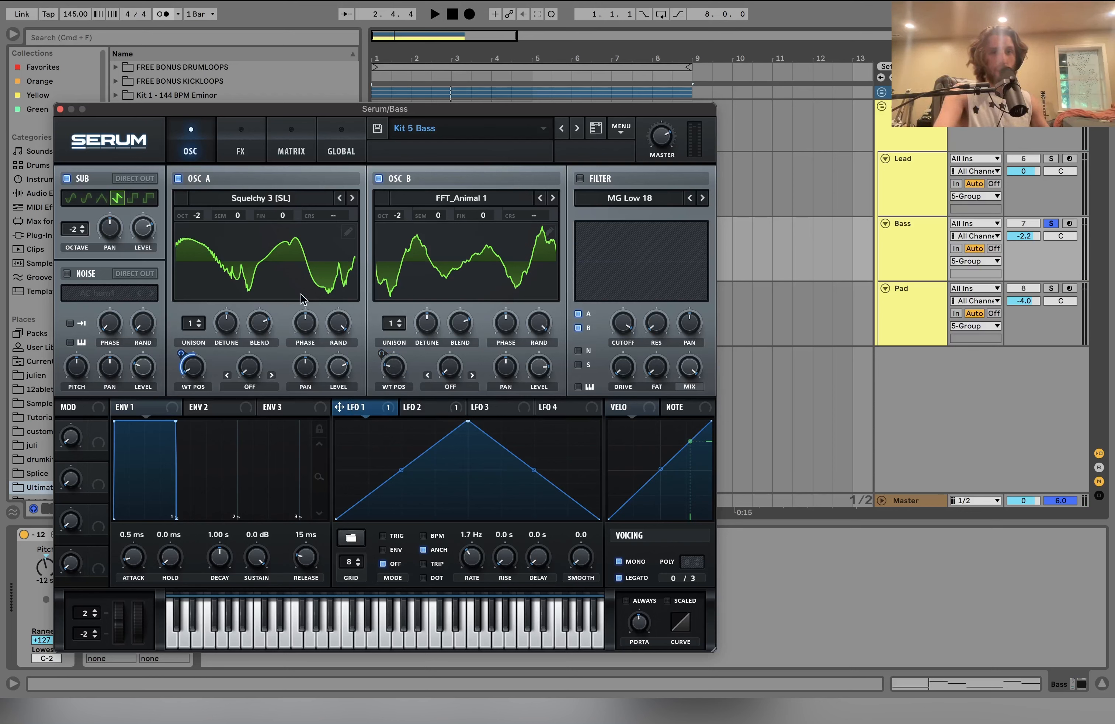
key("space")
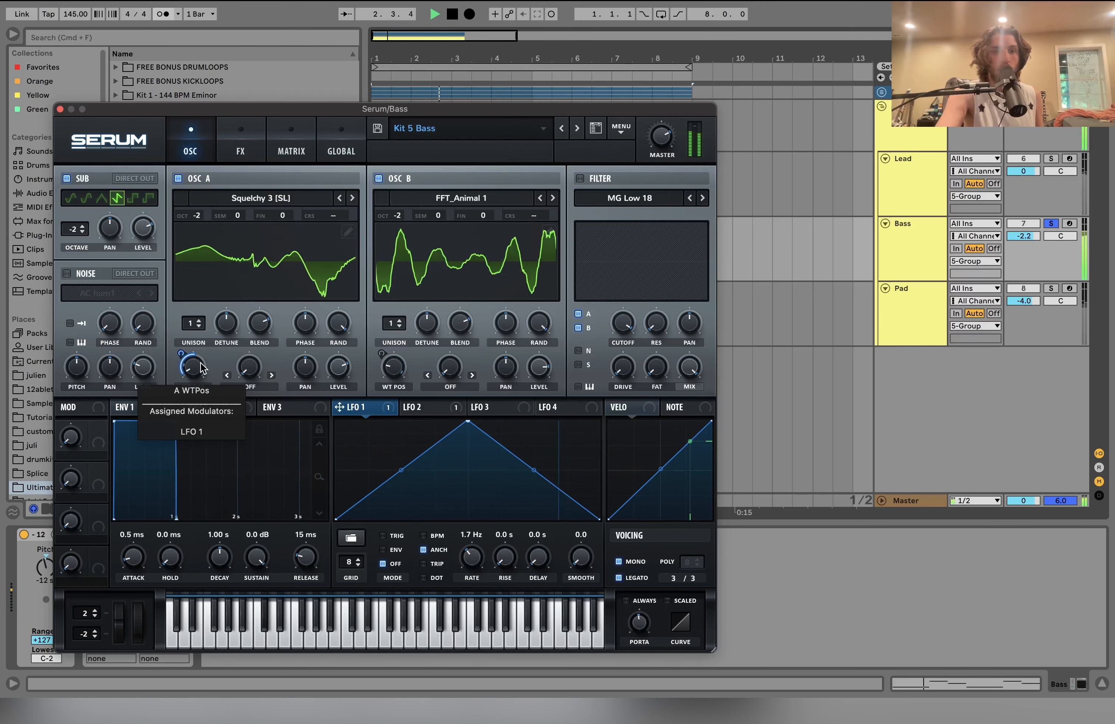
Try an Auto Filter after Serum on the Bass track, listen to it, and remove it.
key("space")
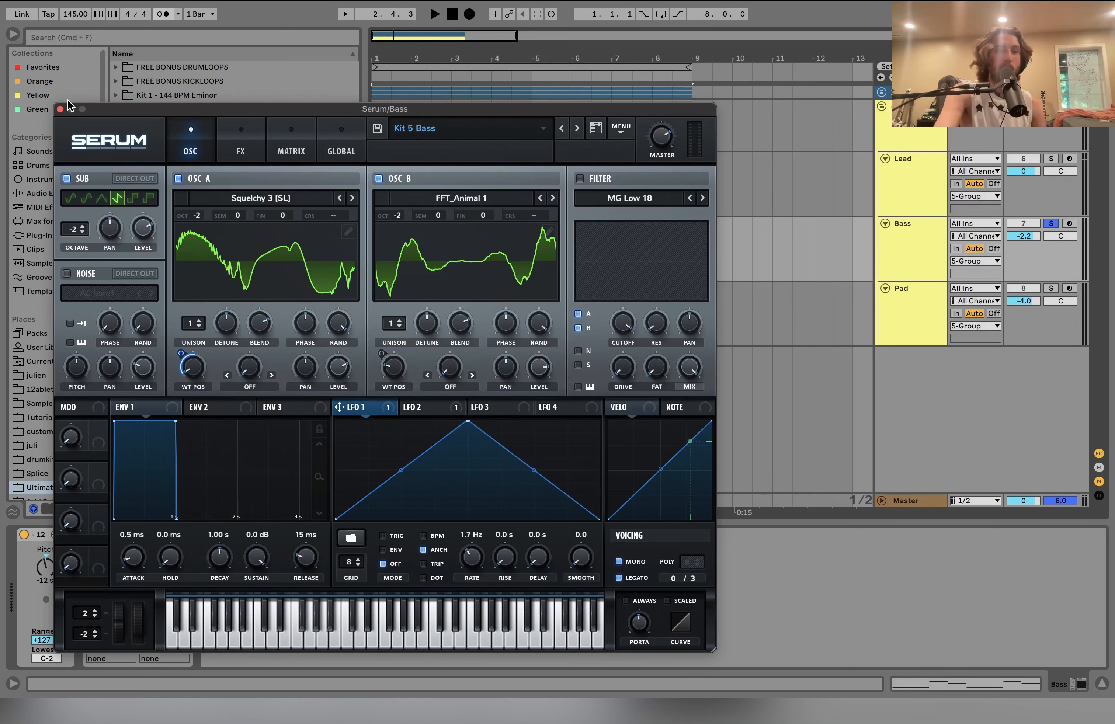
left_click(60, 109)
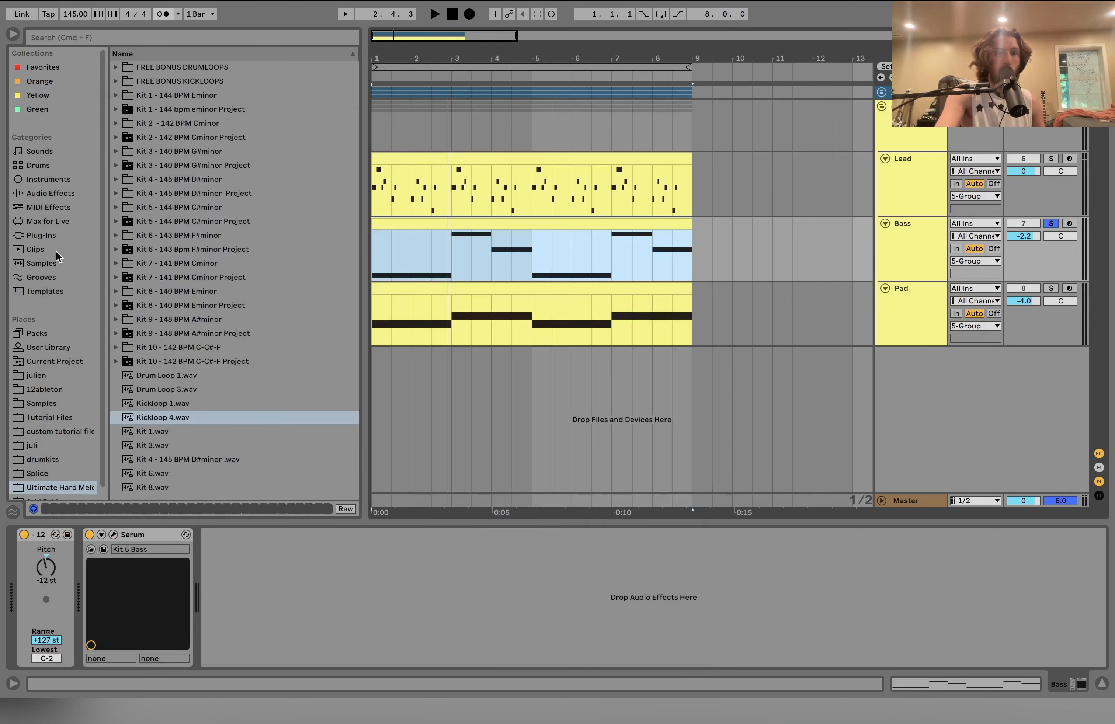
left_click(44, 195)
left_click(165, 109)
left_click_drag(165, 109, 280, 612)
left_click(267, 633)
key("space")
key("space")
left_click(274, 533)
key("Delete")
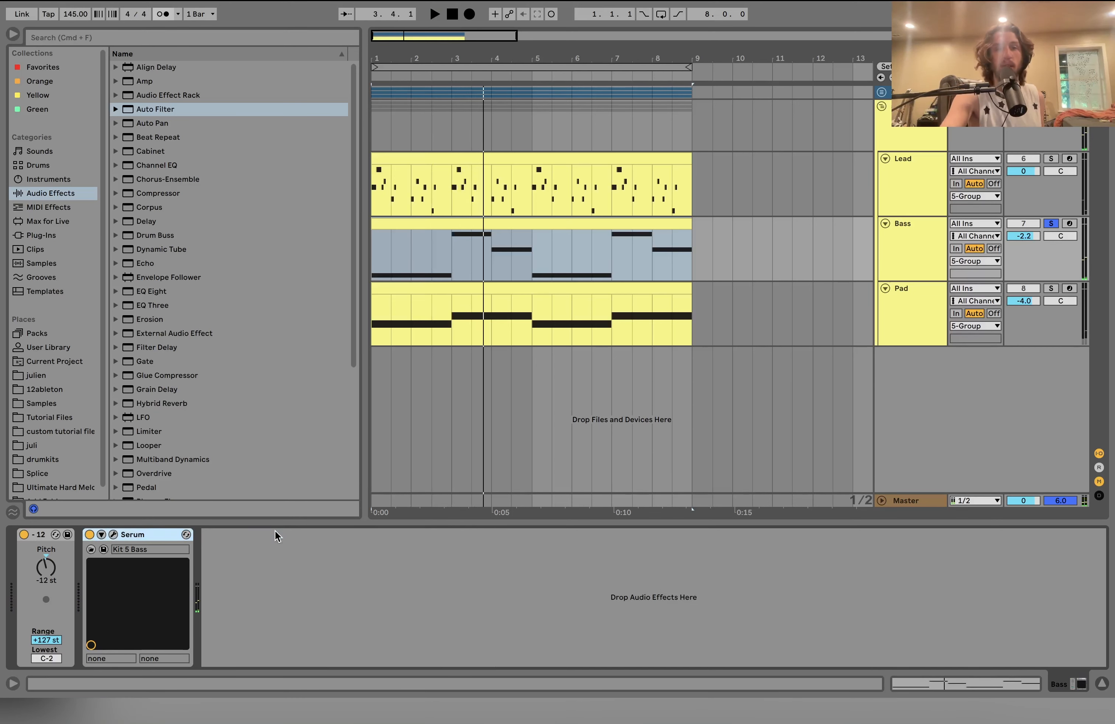
Open the Bass Serum's effects rack and examine its chorus, Sin Fold distortion and the available distortion types.
left_click(113, 535)
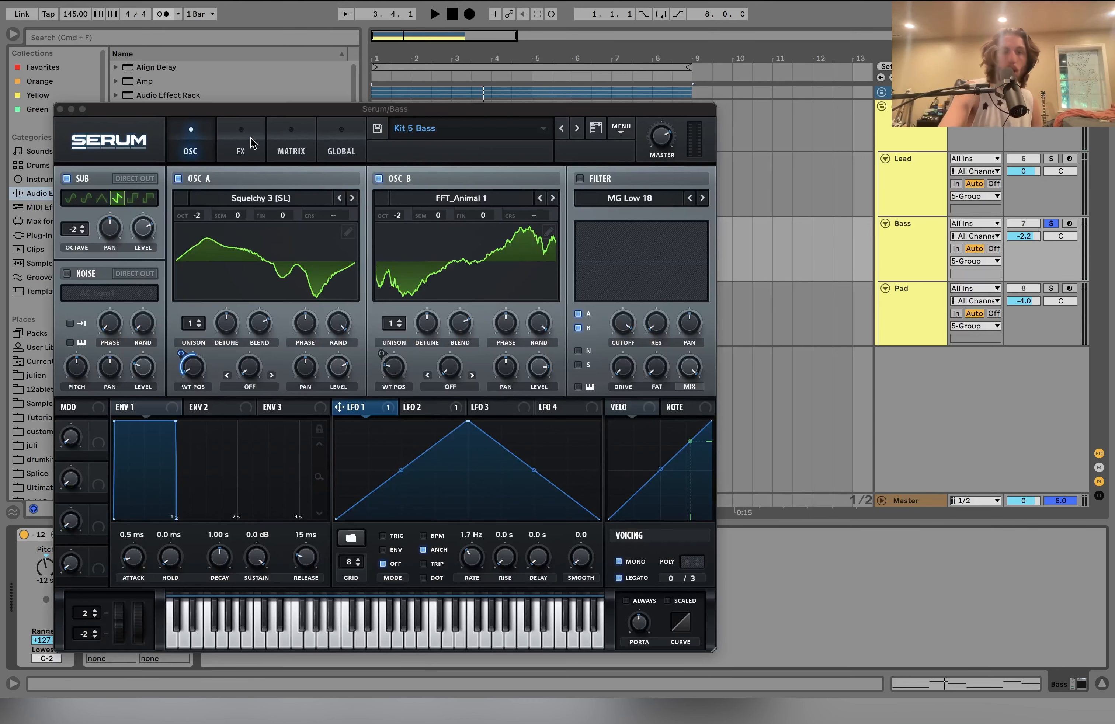
left_click(254, 142)
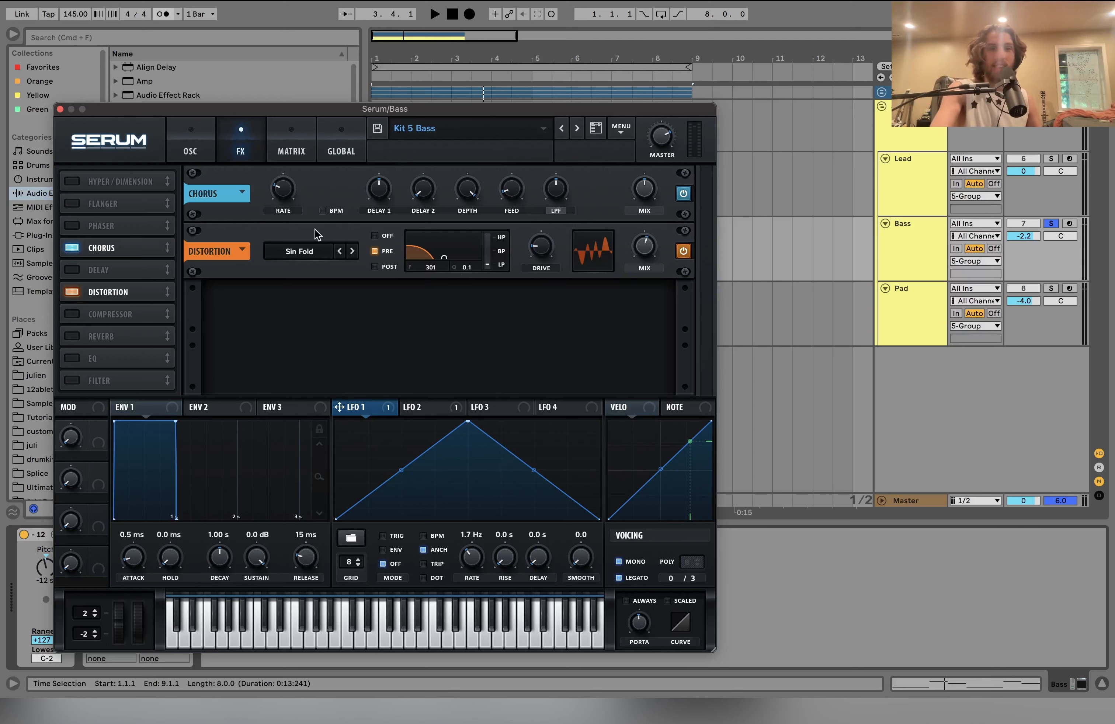
left_click(296, 252)
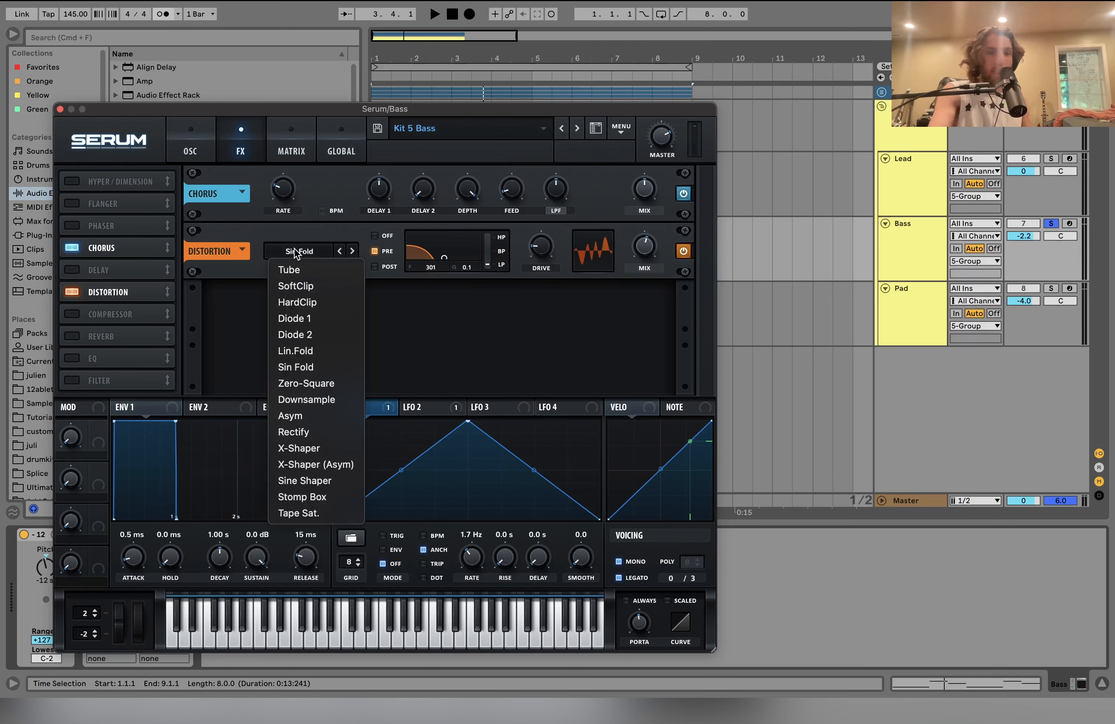
left_click(400, 346)
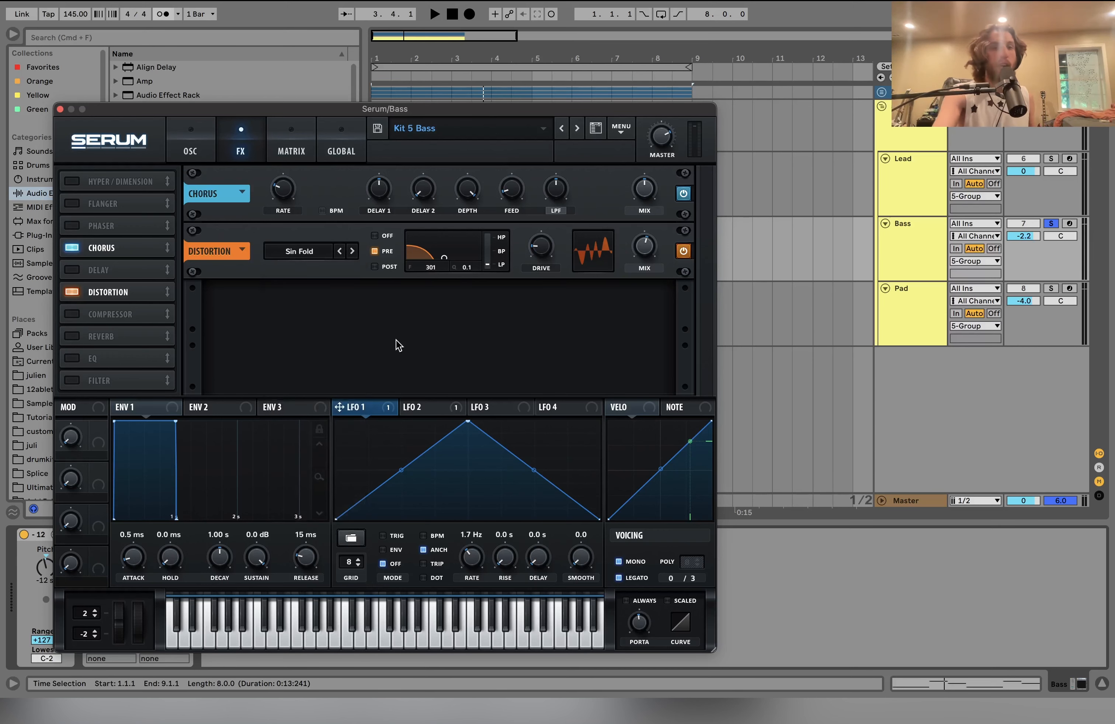
Compare the bass sound with distortion disabled and enabled while playing the track.
left_click(71, 291)
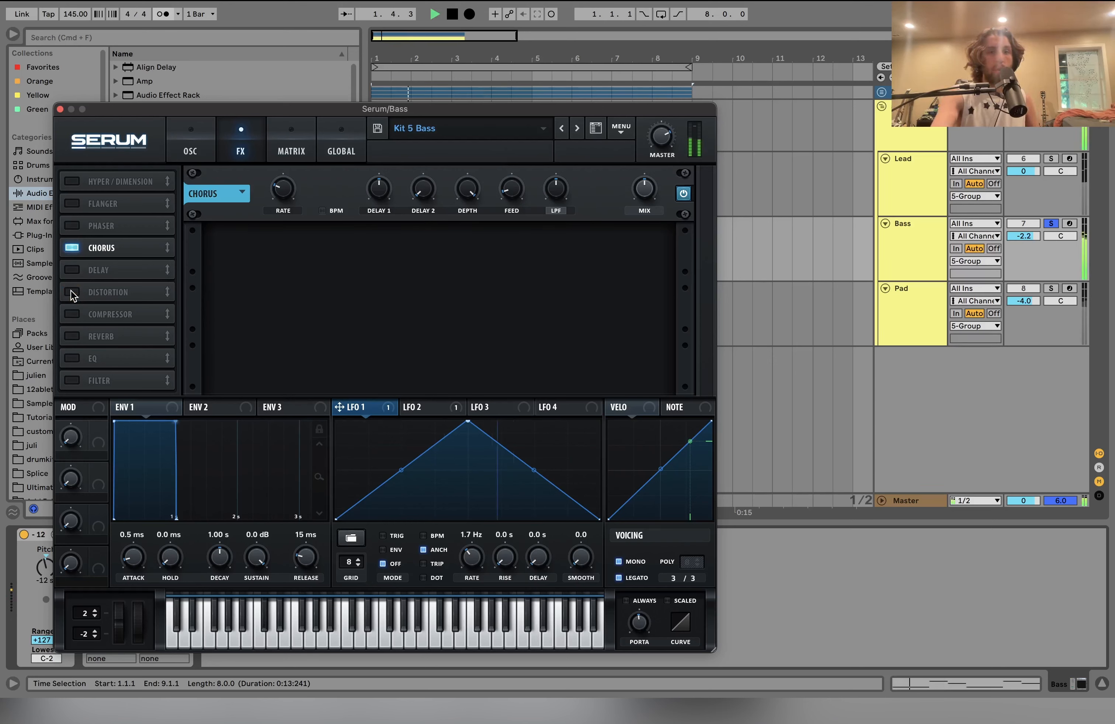
left_click(71, 291)
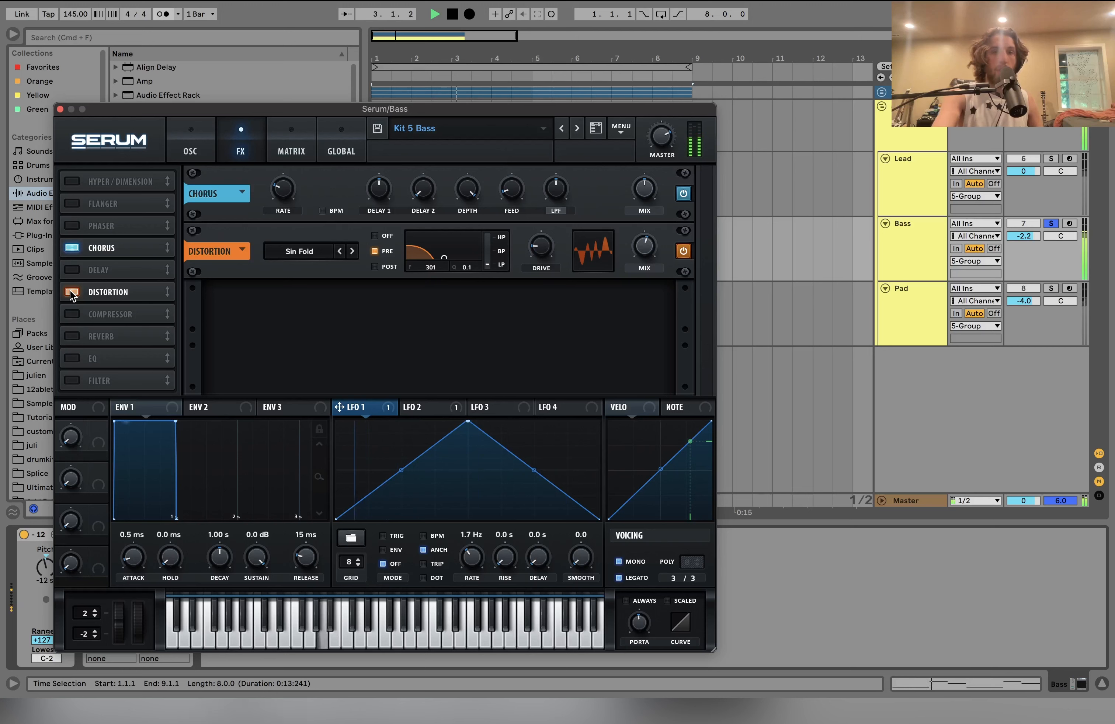
key("space")
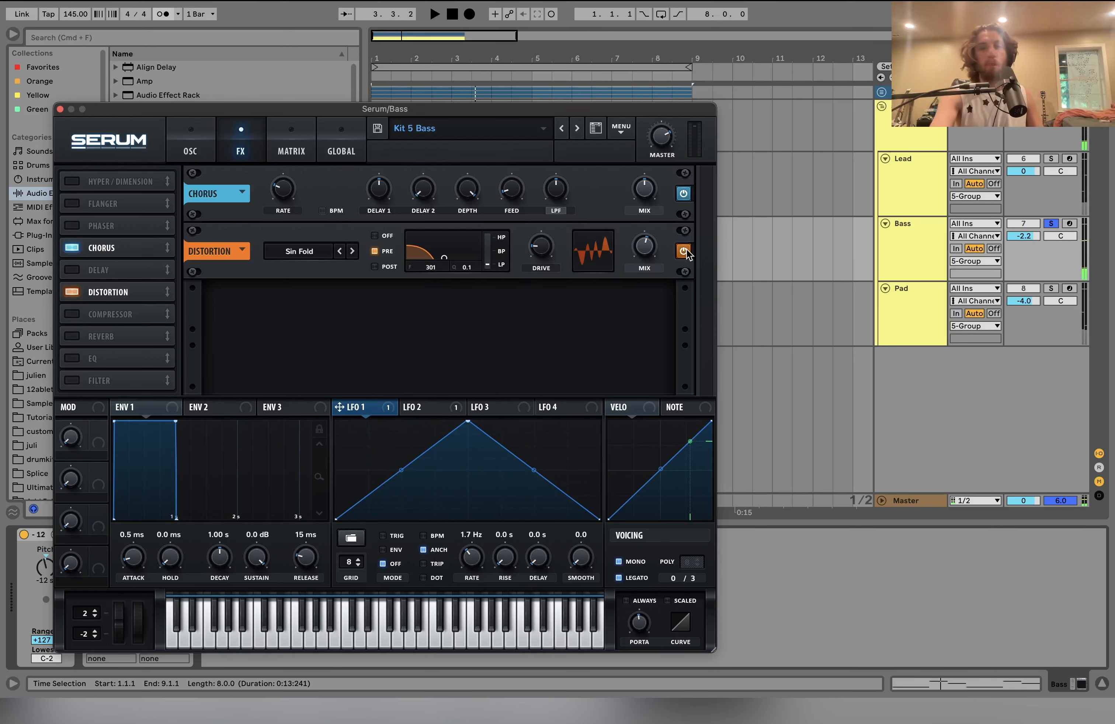
left_click_drag(645, 256, 640, 321)
key("space")
key("space")
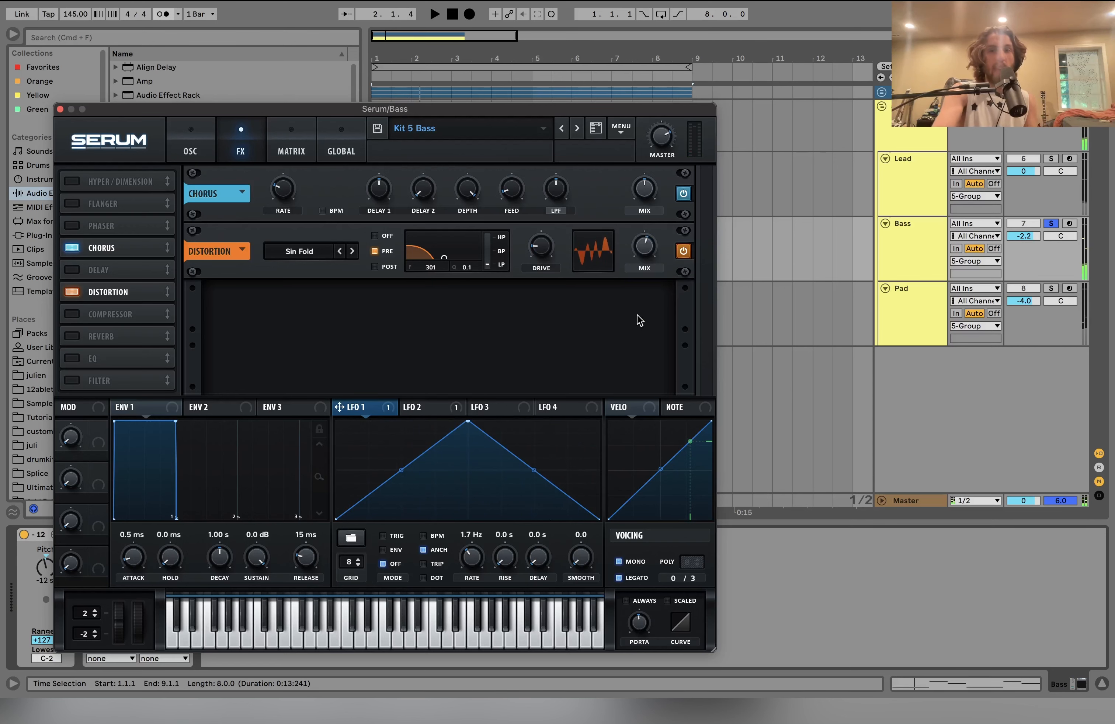
key("space")
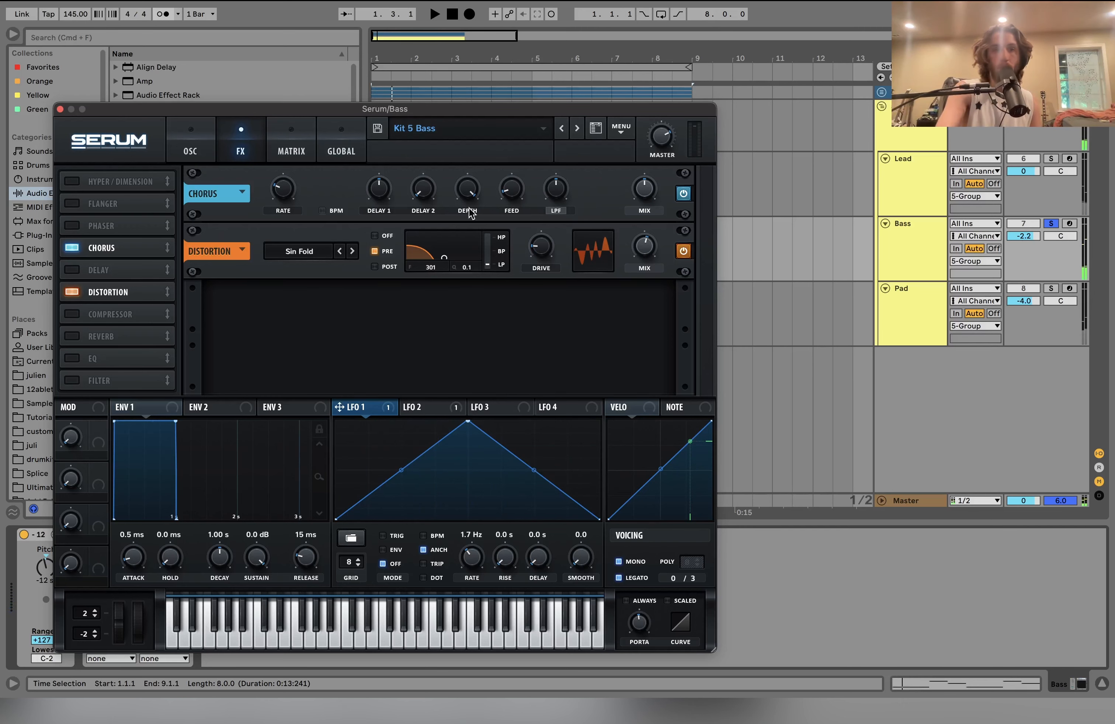
Solo and select the yellow Pad track and play it on its own.
left_click(1051, 292)
left_click(899, 304)
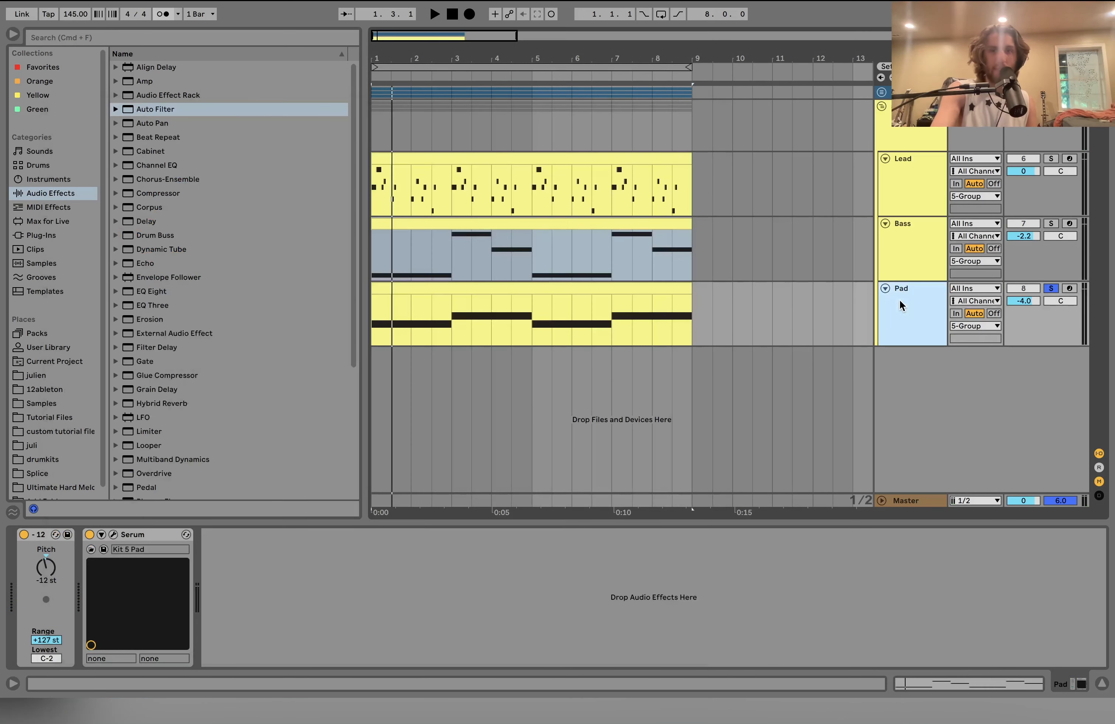
key("space")
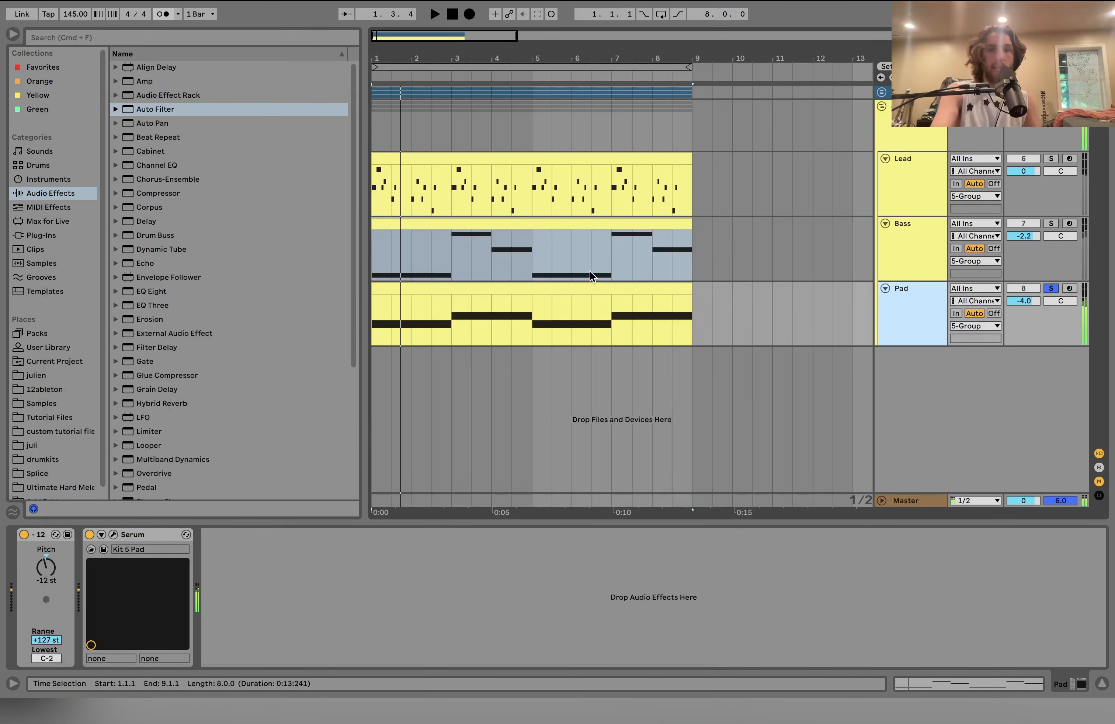
Solo the Bass and Pad tracks together, play them, and open the Pad's MIDI clip in the piano roll.
left_click(1051, 224)
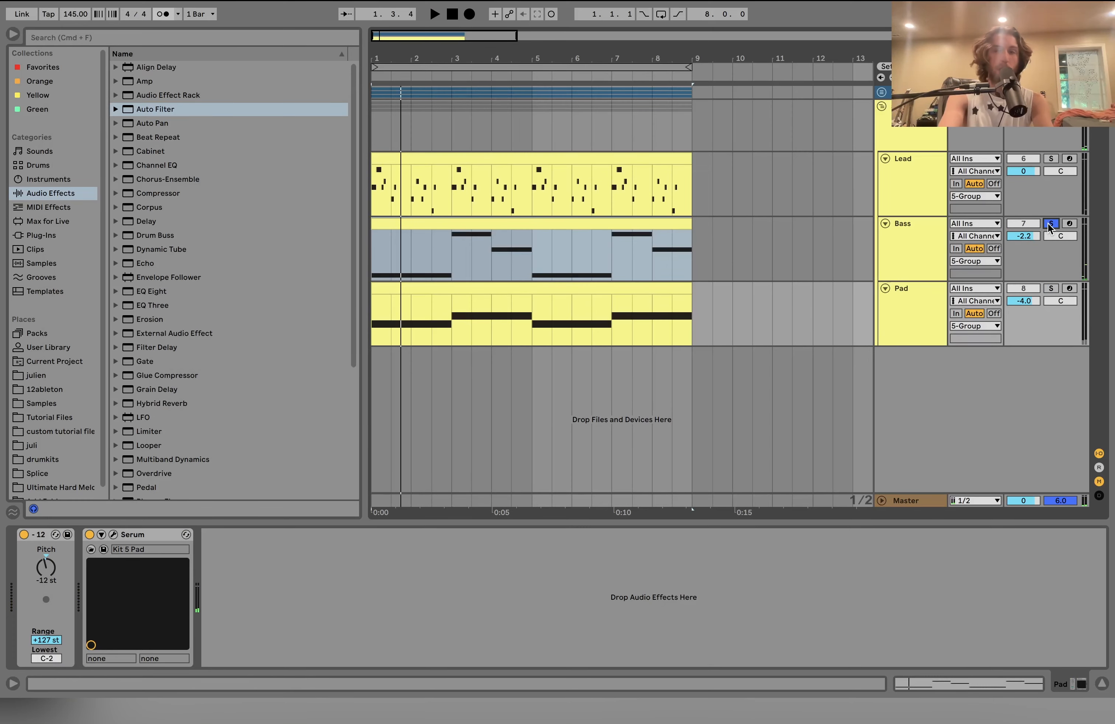
left_click(1051, 289, "super")
left_click(605, 282)
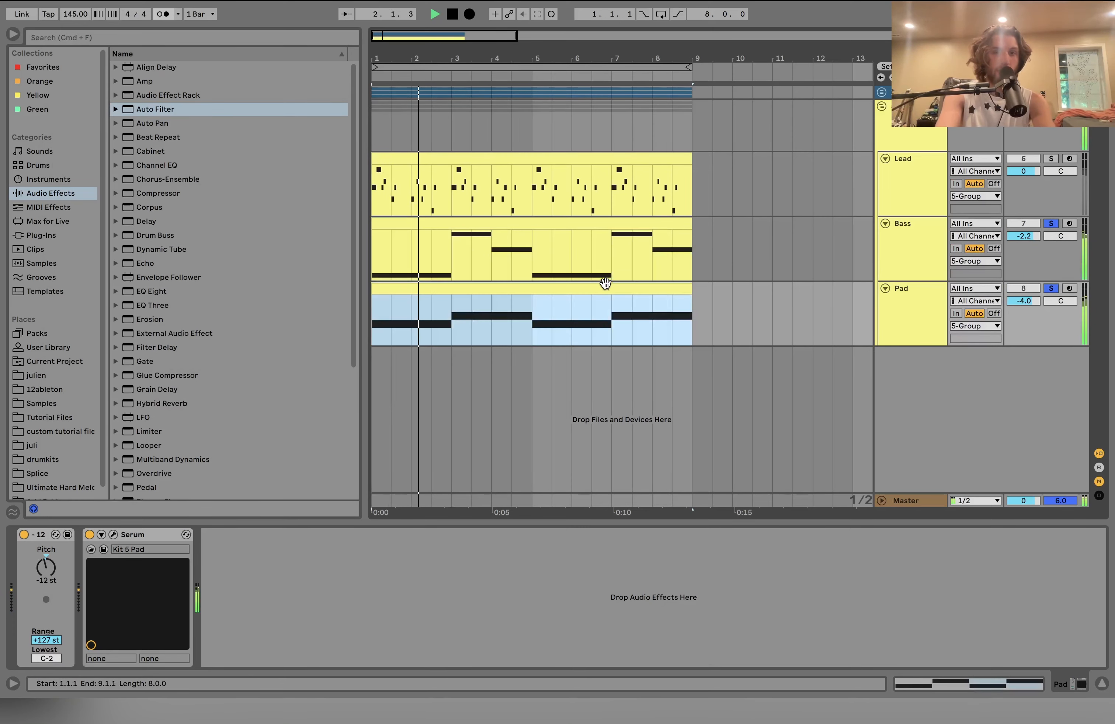
double_click(605, 283)
Open the yellow Pad track's Serum instrument with the Kit 5 Pad preset, and stop playback.
left_click(906, 312)
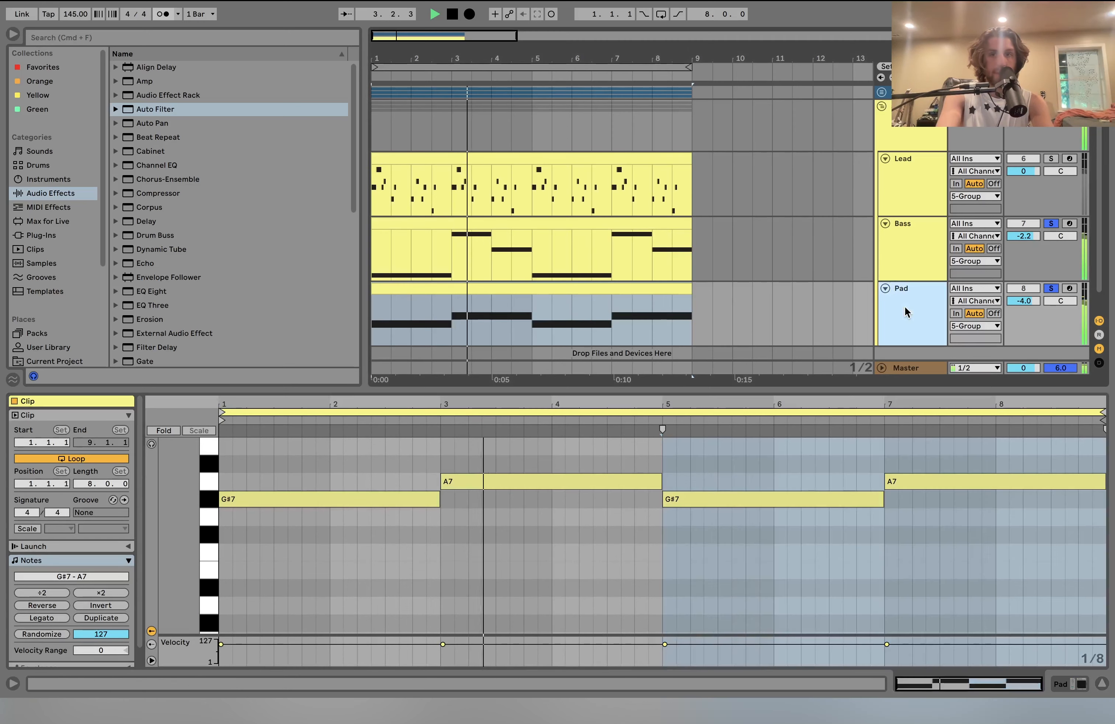
double_click(906, 312)
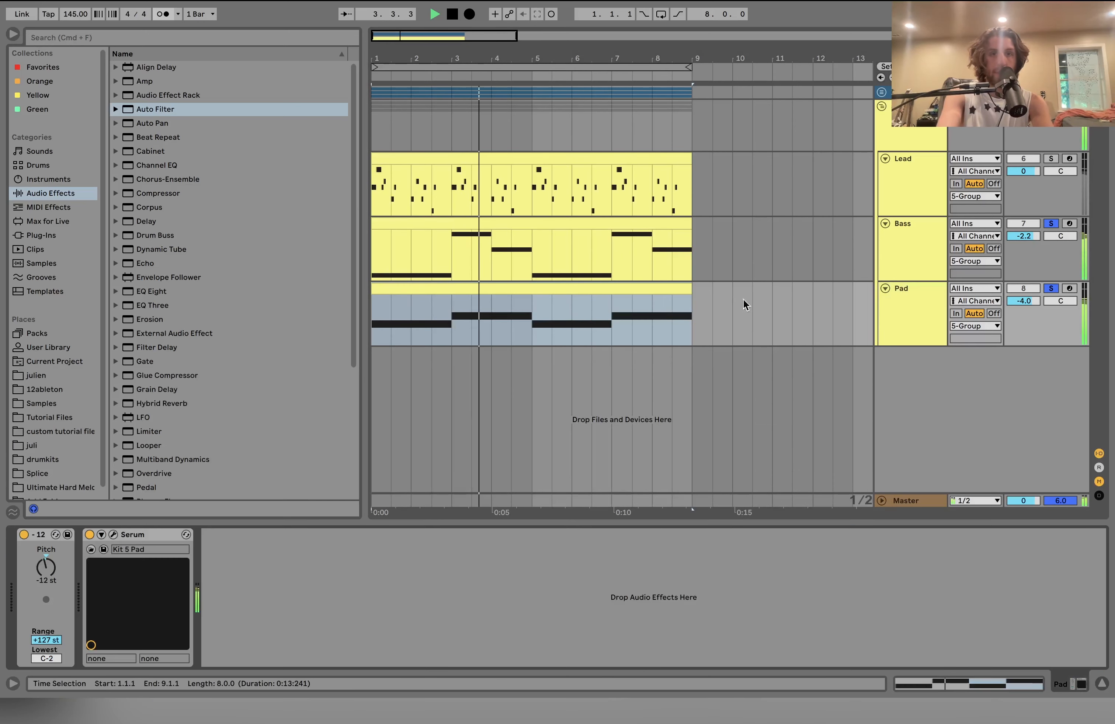
left_click(113, 535)
key("space")
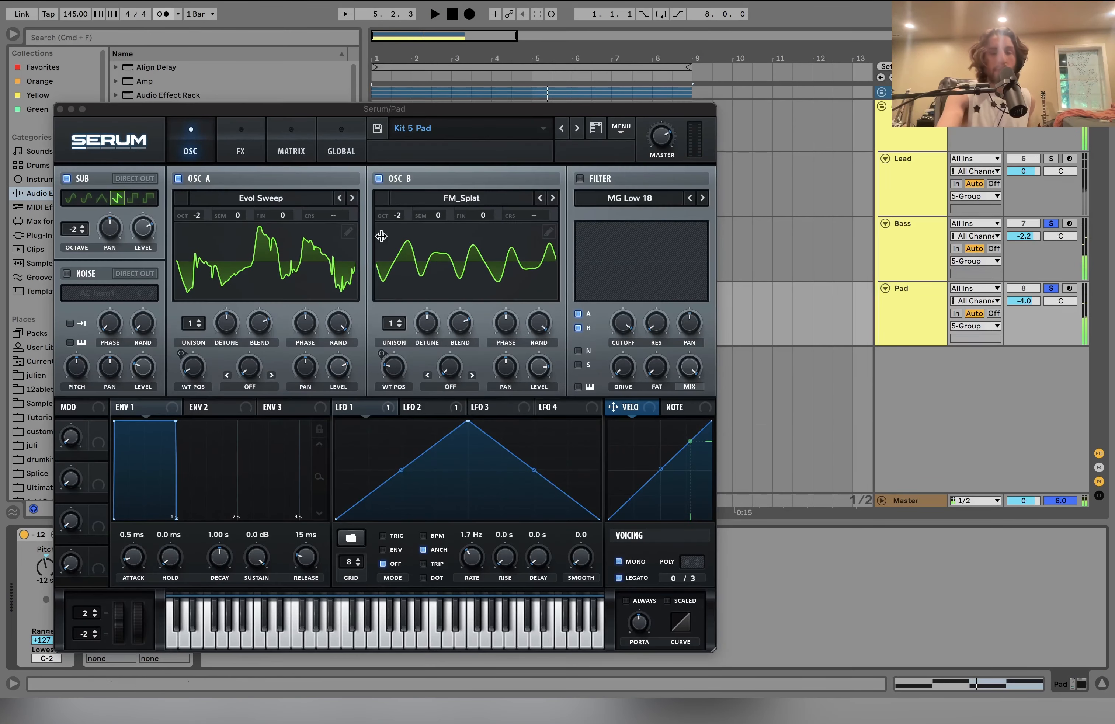
Examine the Pad patch's Evol Sweep and FM_Splat oscillators while playing the Bass and Pad tracks.
left_click(930, 246)
left_click(917, 299)
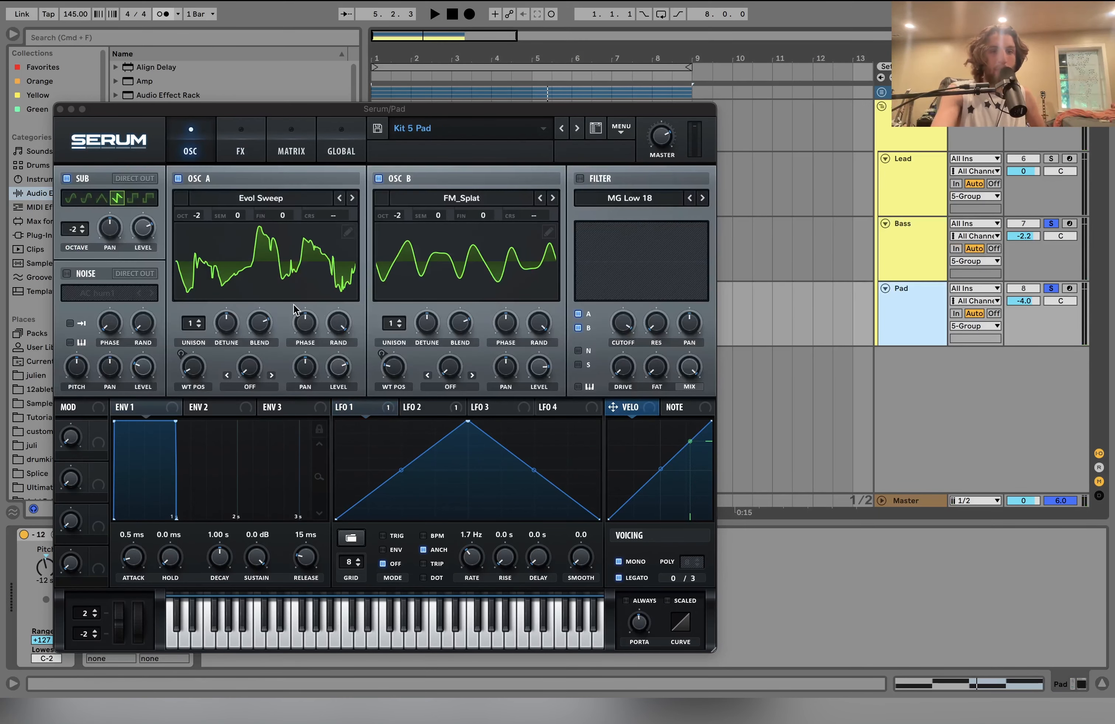
key("space")
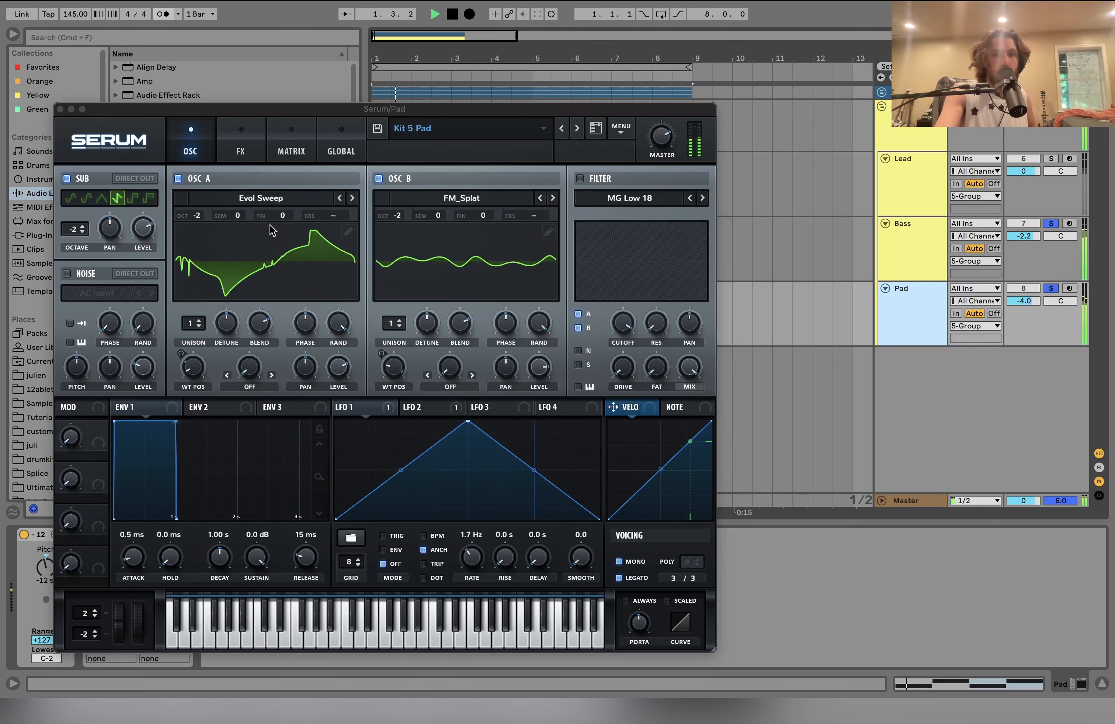
key("space")
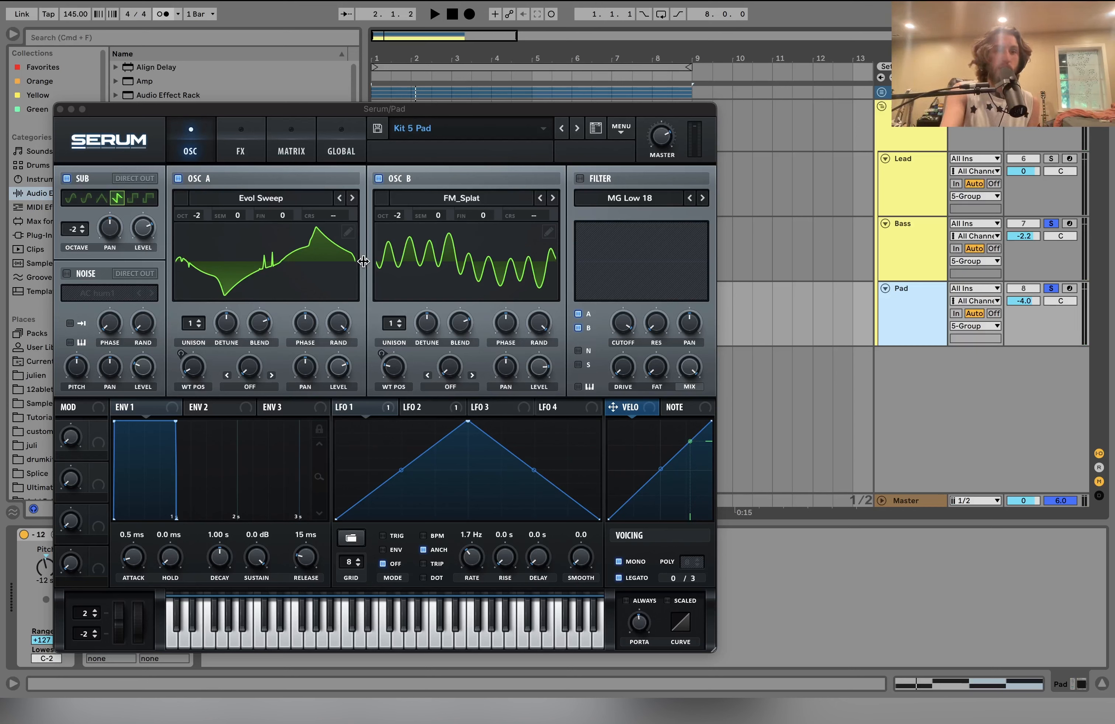
Examine the Pad patch's chorus and hall reverb effects during playback.
key("space")
left_click(239, 141)
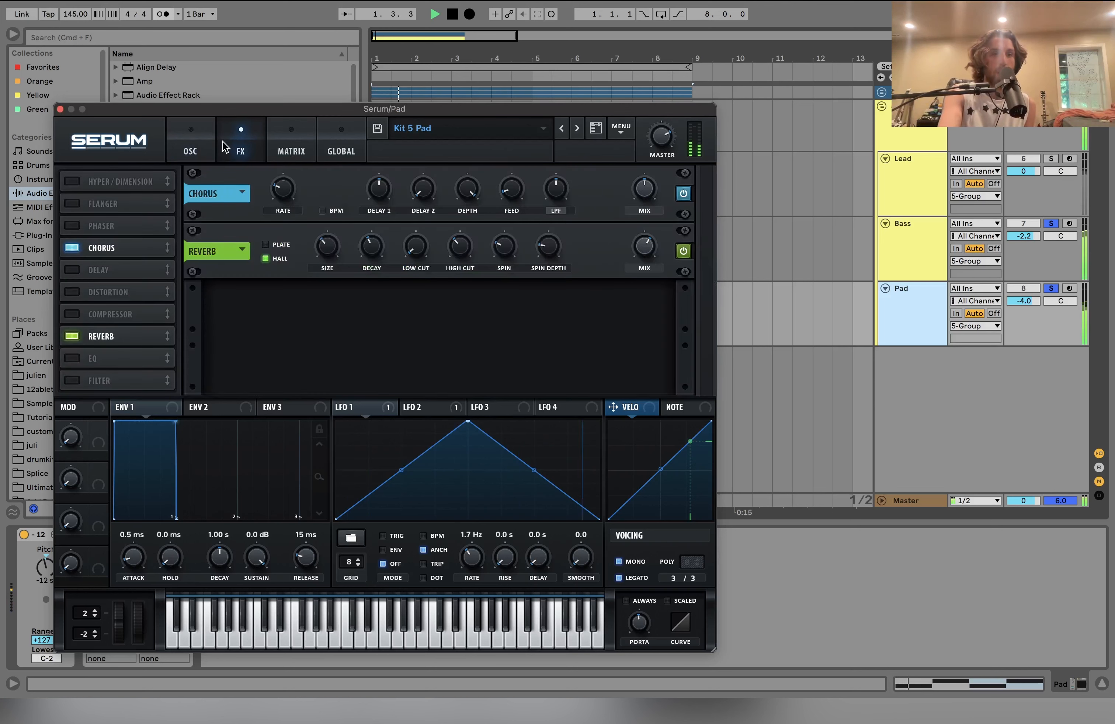
key("space")
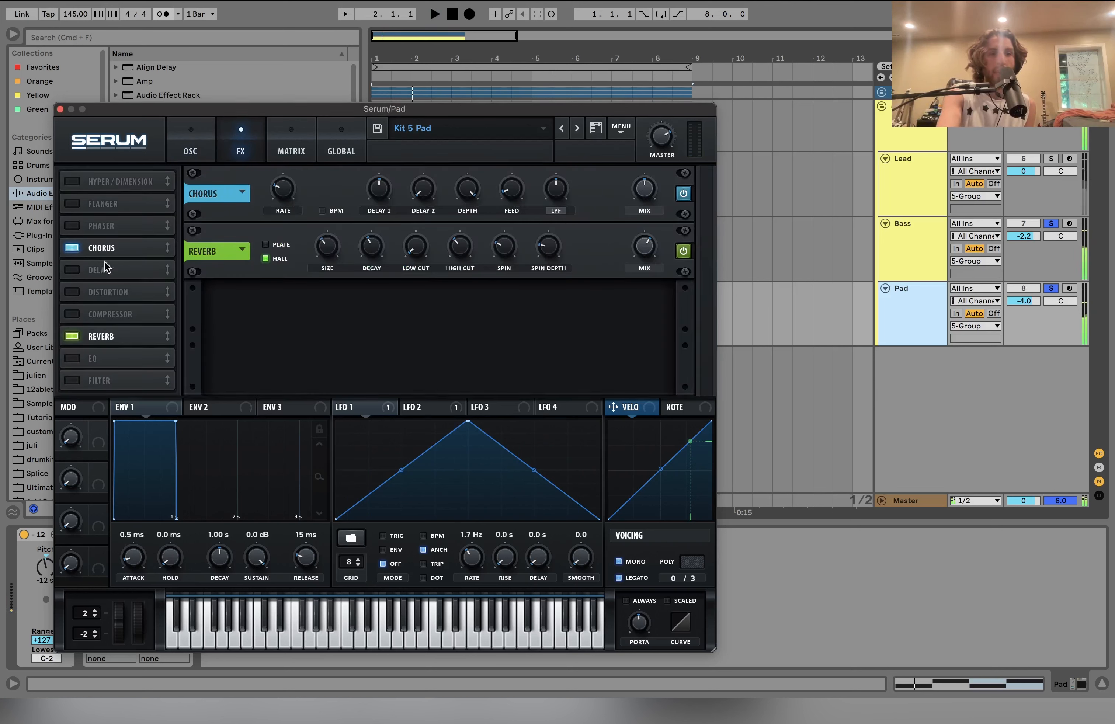
Unsolo the Bass and Pad tracks, play all Kit 5 melody tracks together, and select their group.
left_click(1047, 291)
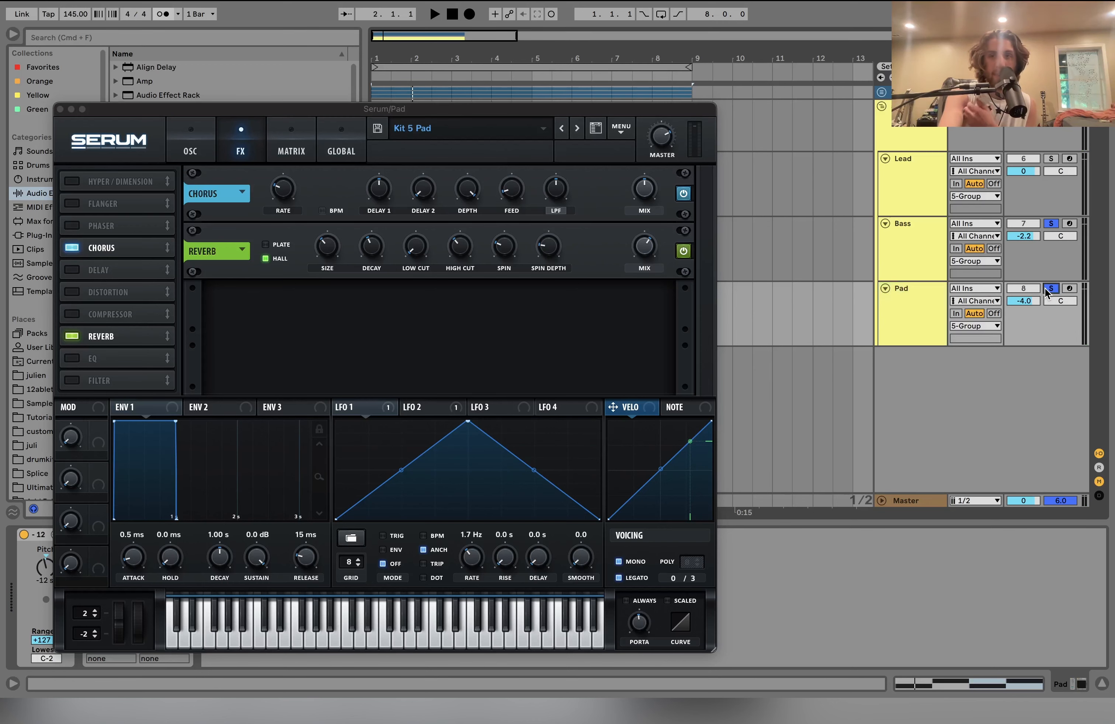
key("space")
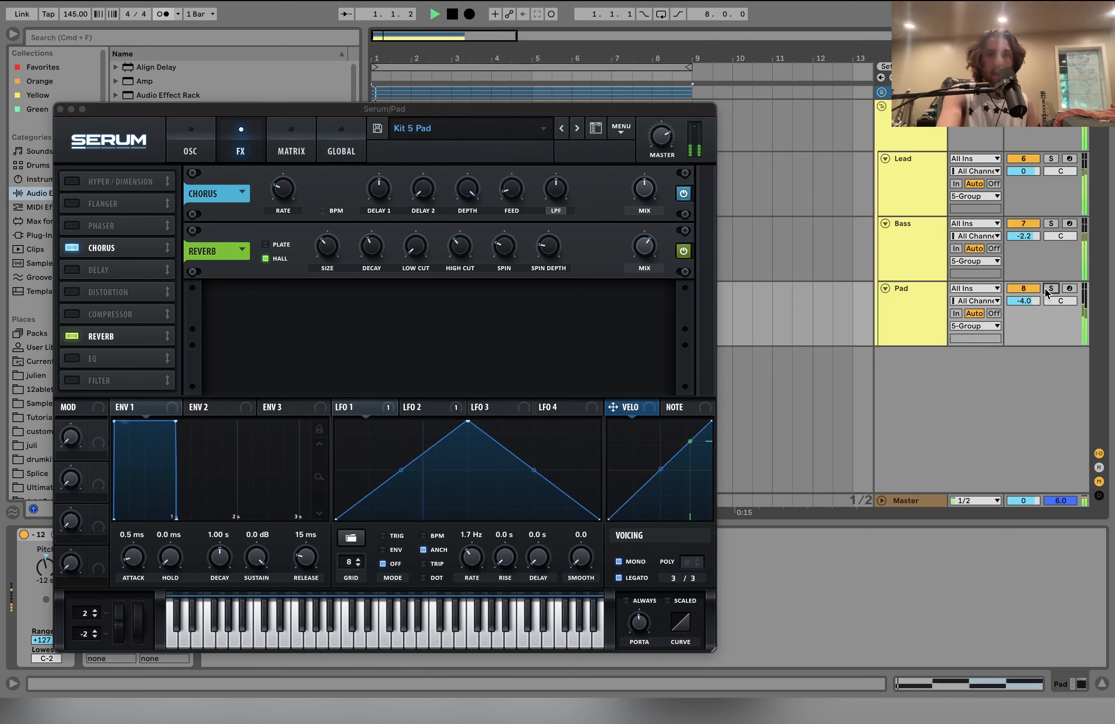
left_click(921, 126)
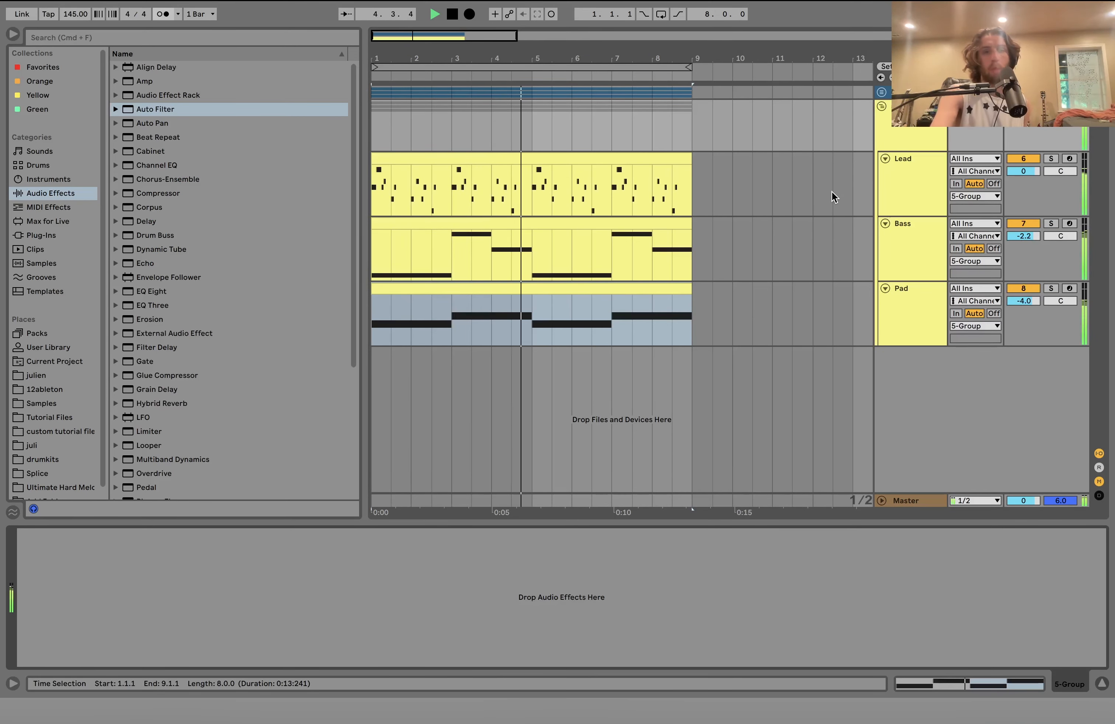
key("space")
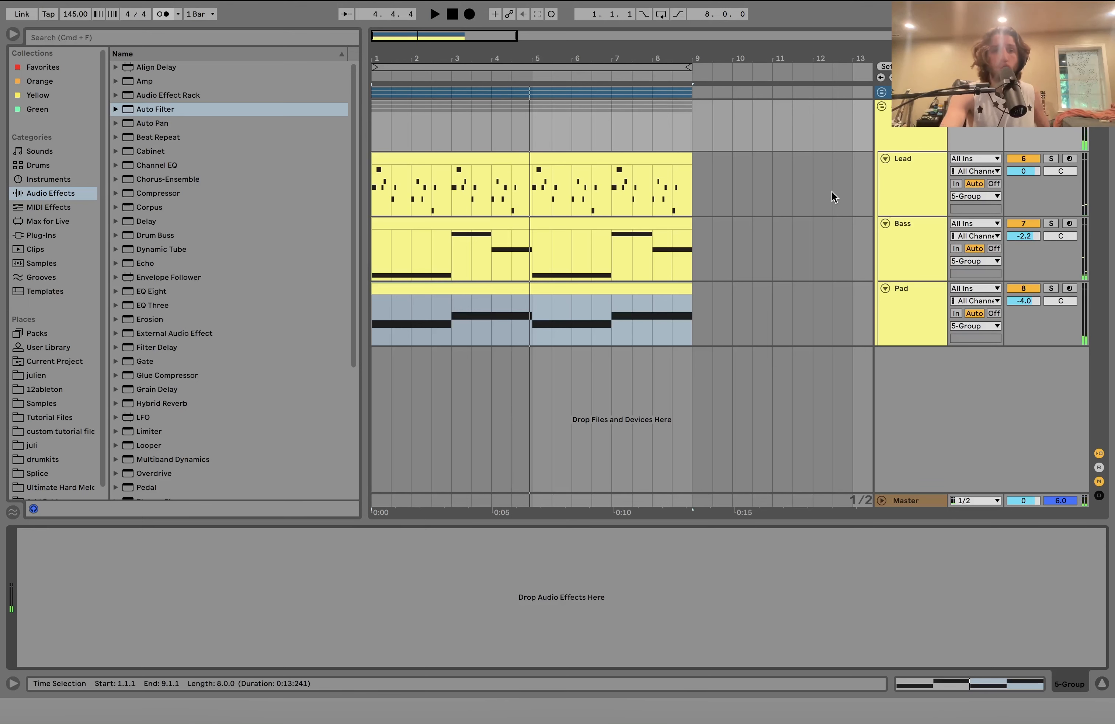
Show the Ultimate Hard melody kit folder's contents in the browser and place the insert marker at 1.1.1.
left_click(60, 487)
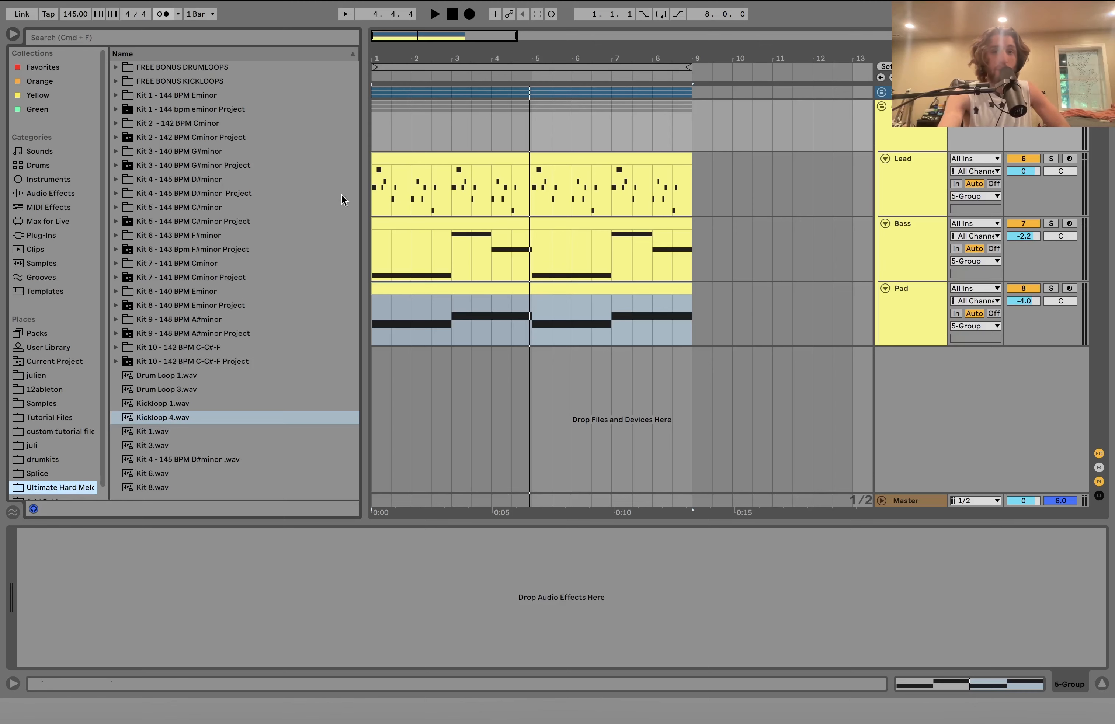
left_click(373, 134)
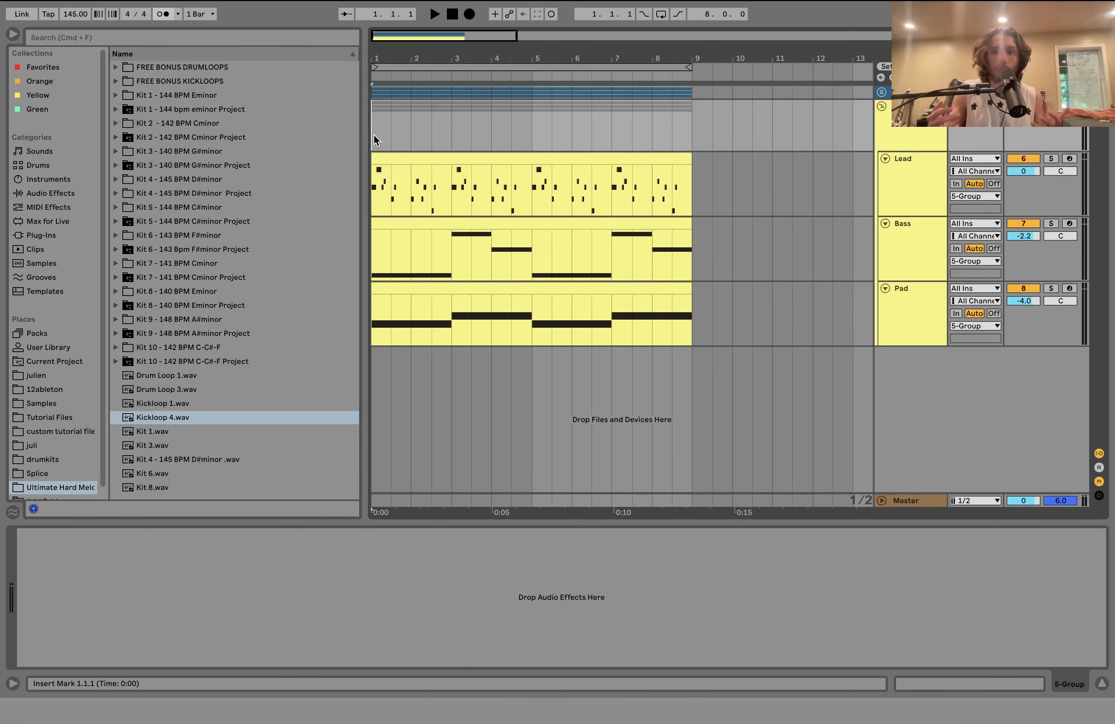